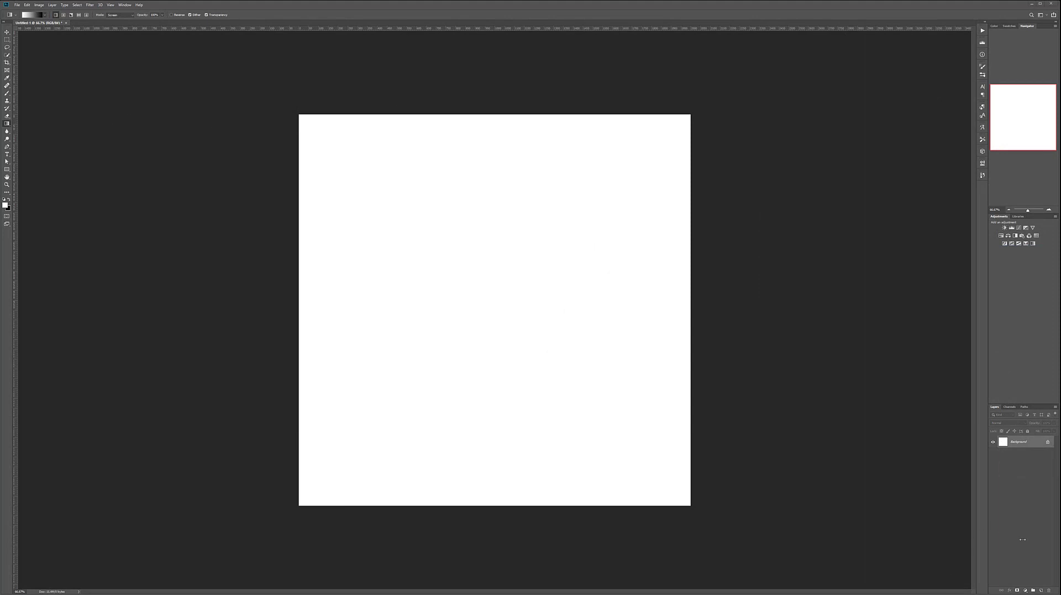
- Add a new layer above the background and name it color
{"action": "left_click", "coordinate": [1040, 591]}
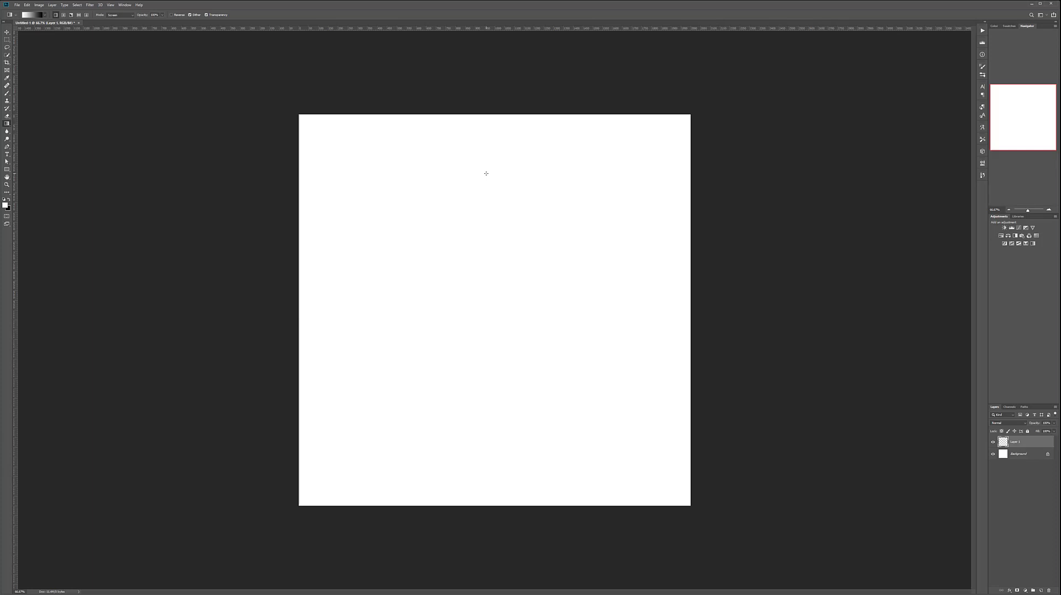
{"action": "double_click", "coordinate": [1014, 443]}
{"action": "type", "text": "B"}
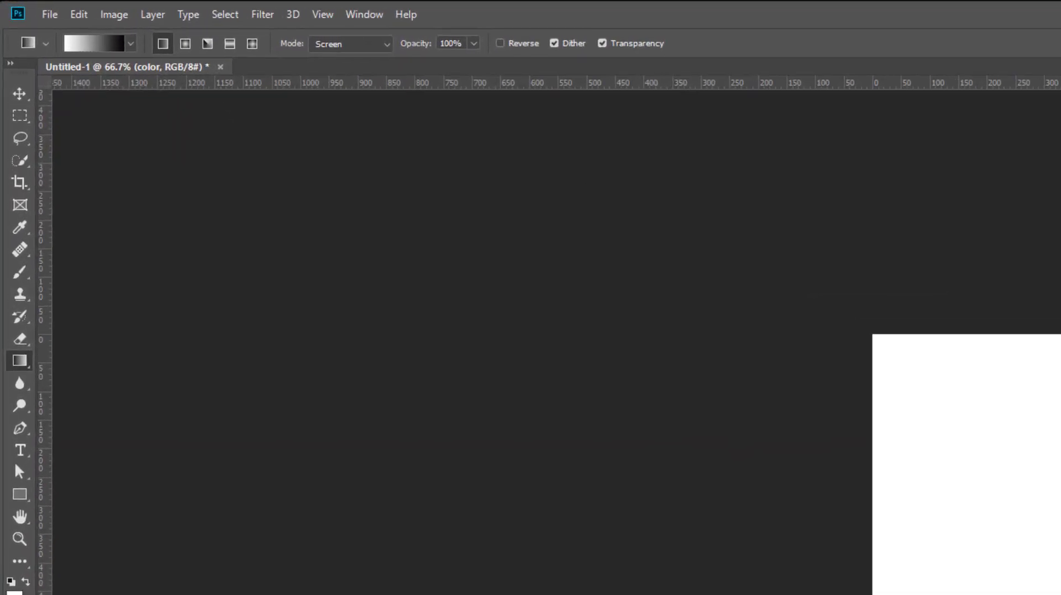
- Fill the color layer with a diagonal white-to-black linear gradient in Normal mode, from the canvas's upper-left corner to its lower-right corner
{"action": "left_click", "coordinate": [130, 15]}
{"action": "left_click", "coordinate": [371, 60]}
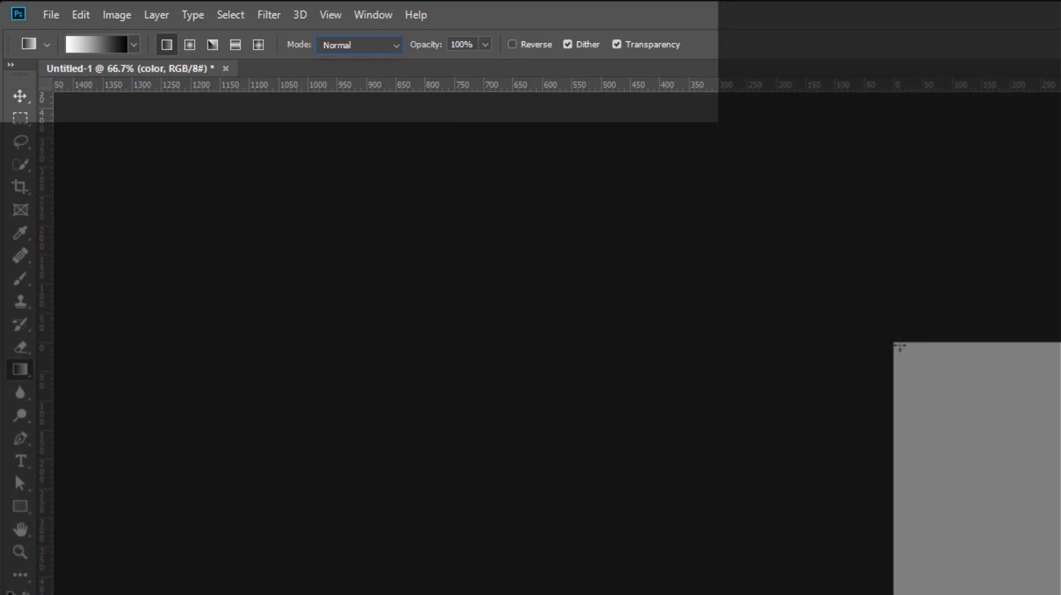
{"action": "left_click_drag", "start_coordinate": [899, 346], "coordinate": [1060, 513]}
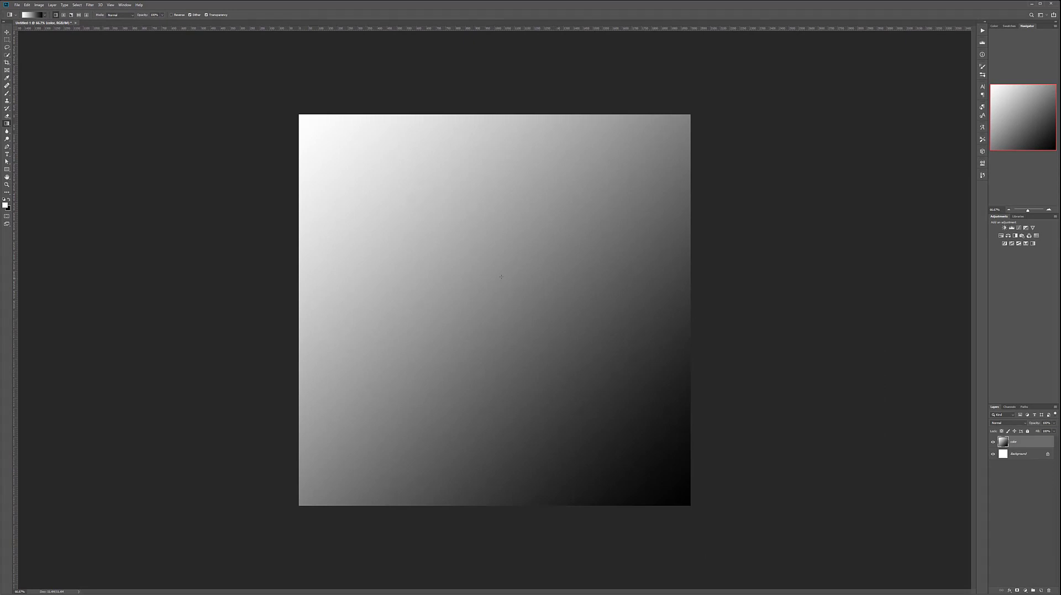
- Start a white text line slightly above the canvas's middle, beginning in its left half
{"action": "left_click", "coordinate": [11, 157]}
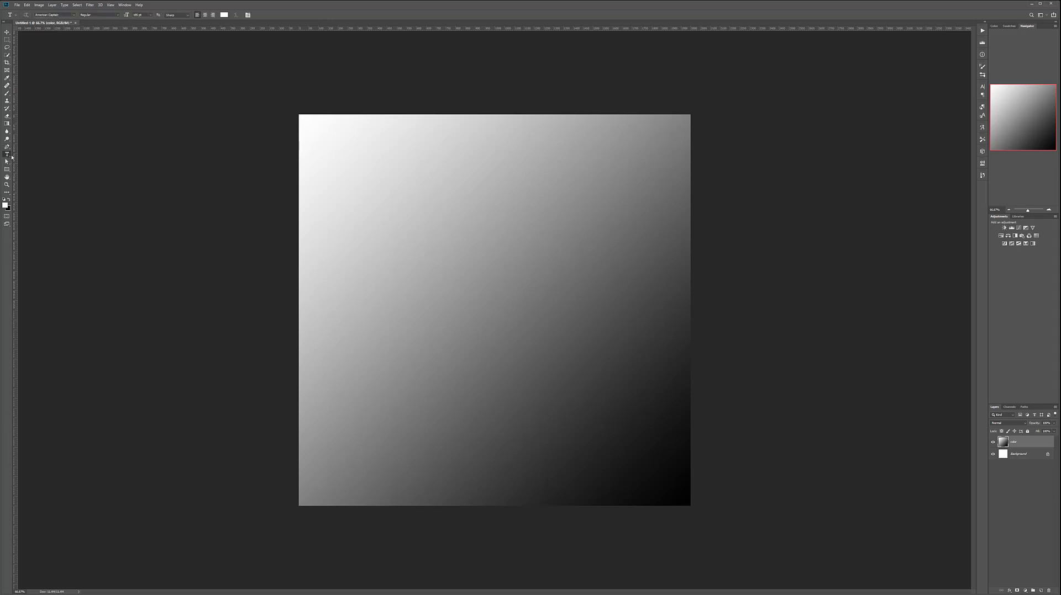
{"action": "left_click", "coordinate": [392, 296]}
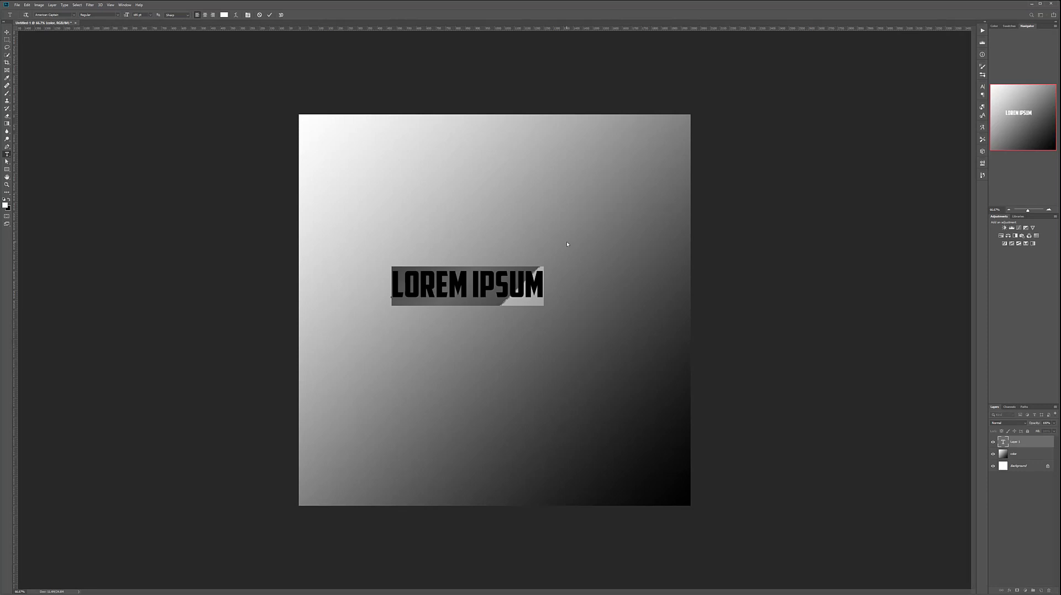
{"action": "type", "text": "T"}
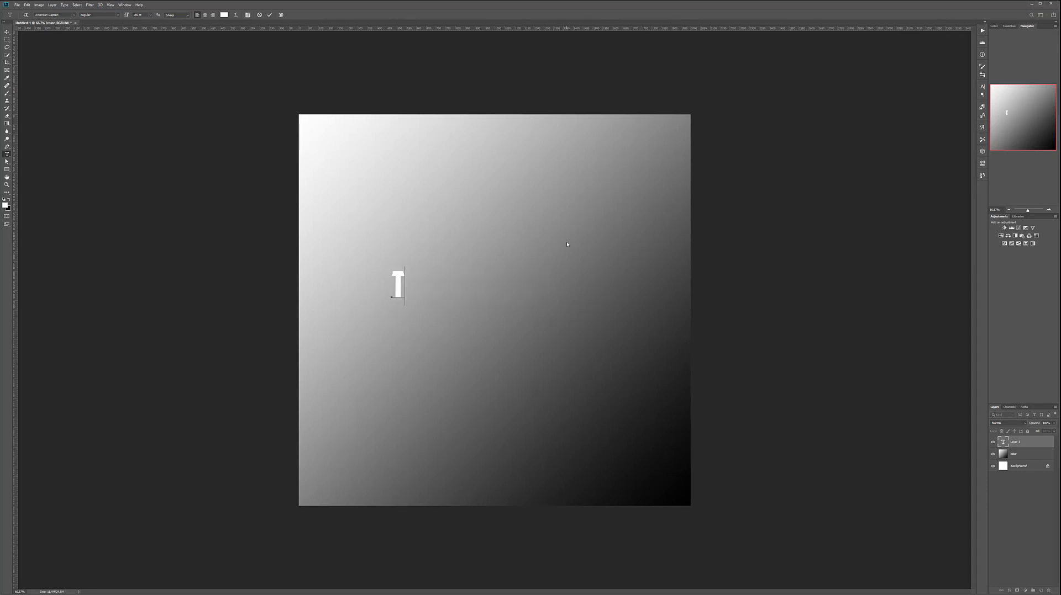
{"action": "type", "text": "EXT"}
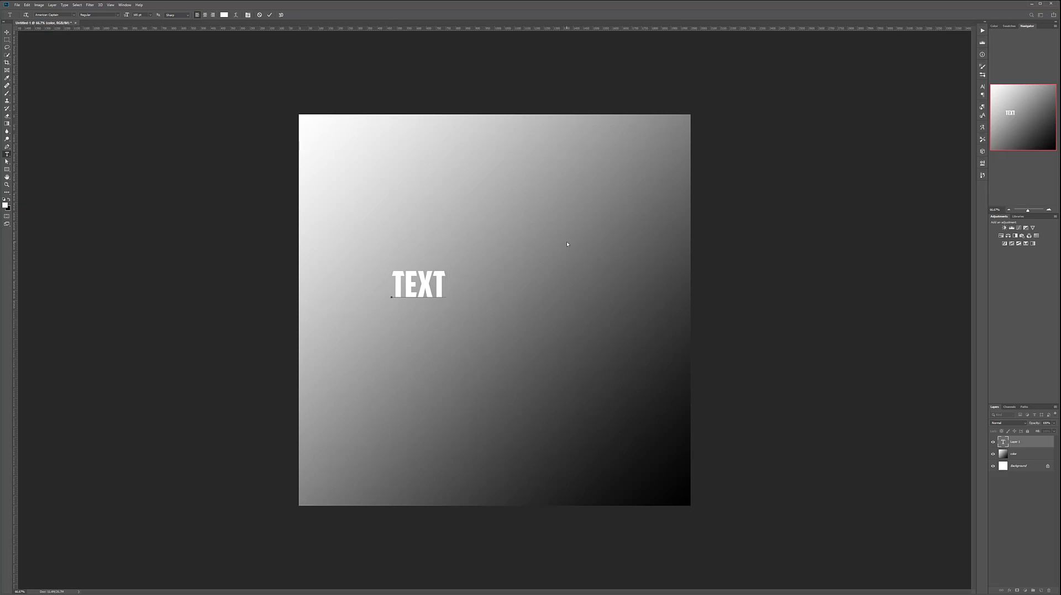
{"action": "type", "text": " TEXT"}
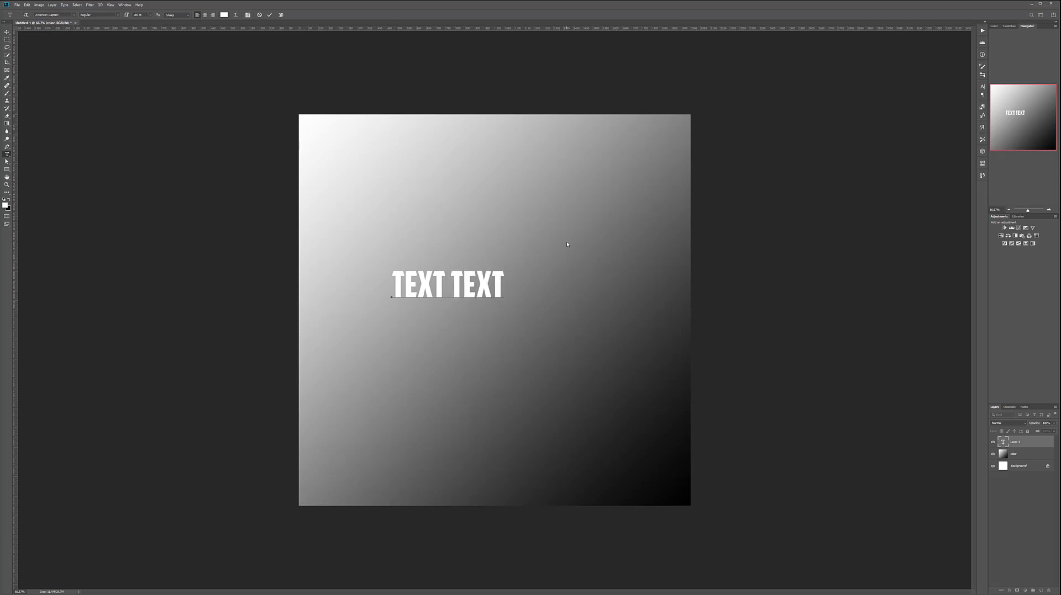
{"action": "key", "text": "BackSpace"}
{"action": "key", "text": "BackSpace"}
{"action": "key", "text": "BackSpace"}
{"action": "key", "text": "BackSpace"}
{"action": "key", "text": "BackSpace"}
{"action": "key", "text": "BackSpace"}
{"action": "key", "text": "BackSpace"}
{"action": "key", "text": "BackSpace"}
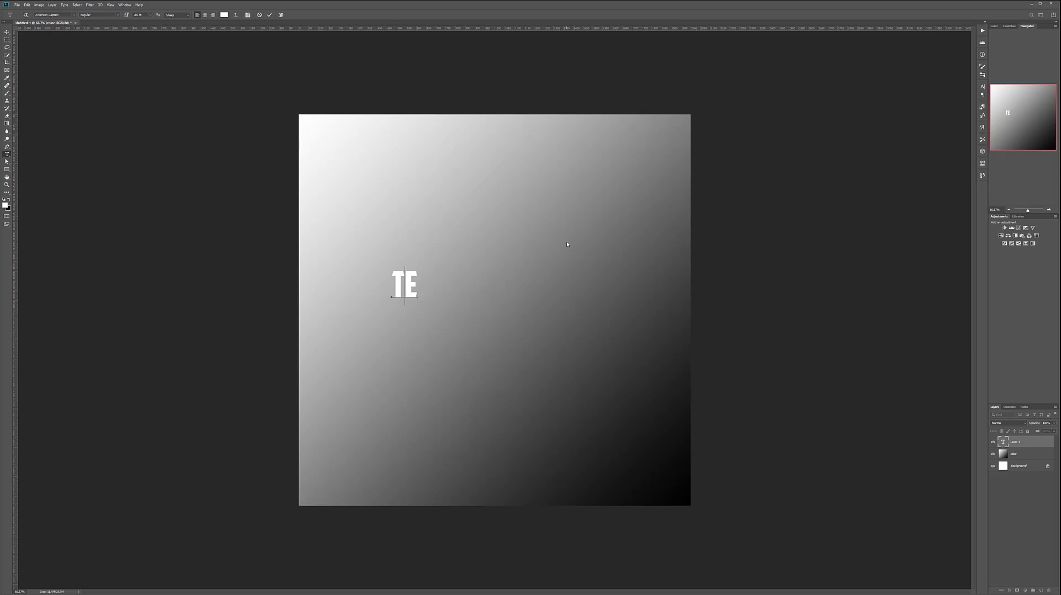
{"action": "key", "text": "BackSpace"}
- Enter WELCOME PHOTOSHOP as the text and format it in small caps instead of all caps
{"action": "type", "text": "WELCOME"}
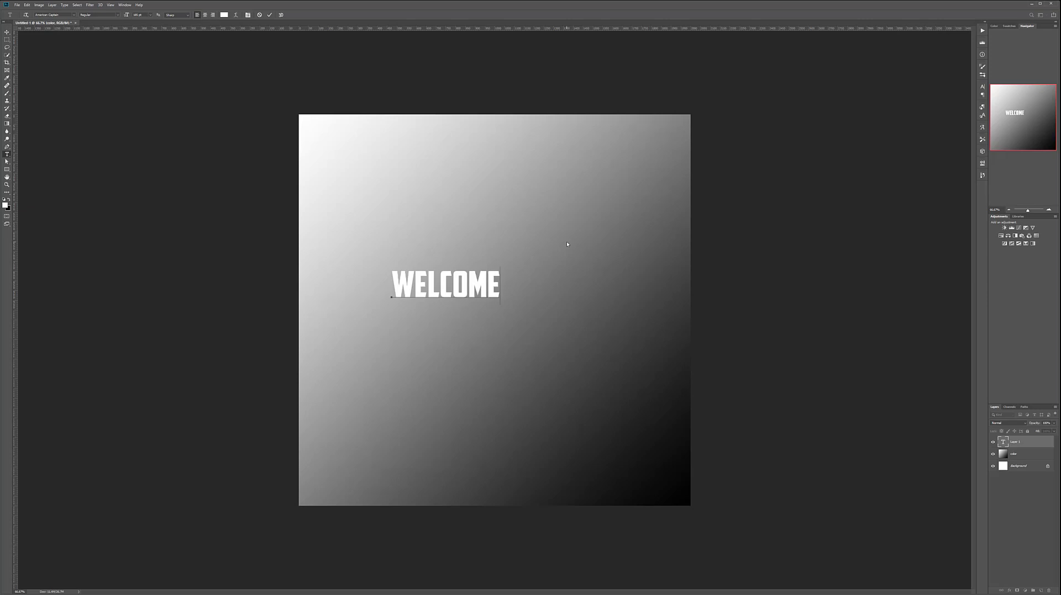
{"action": "type", "text": " PHOTOSHOP"}
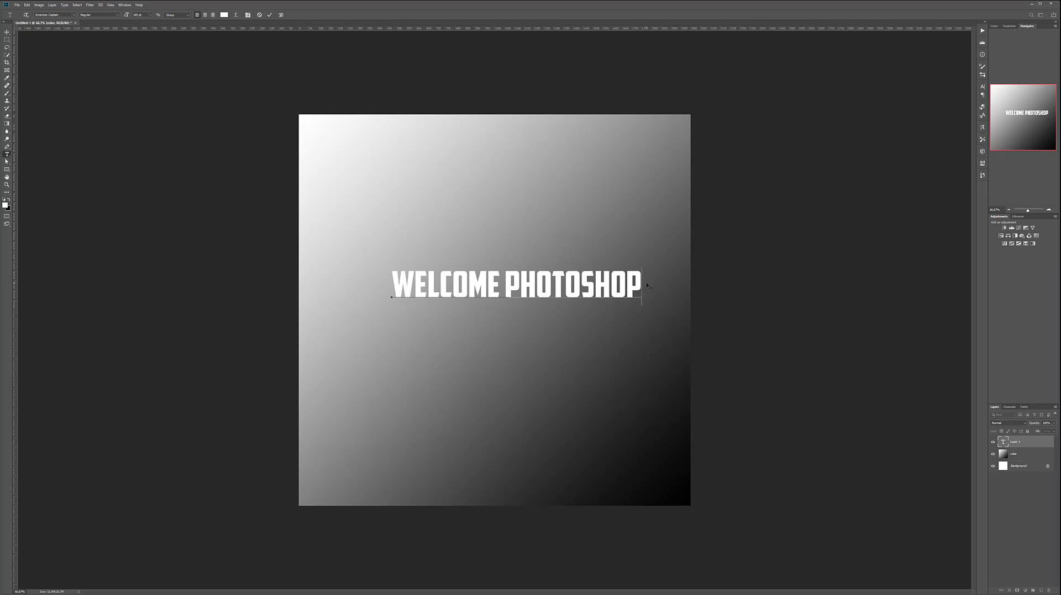
{"action": "left_click_drag", "start_coordinate": [636, 283], "coordinate": [390, 285]}
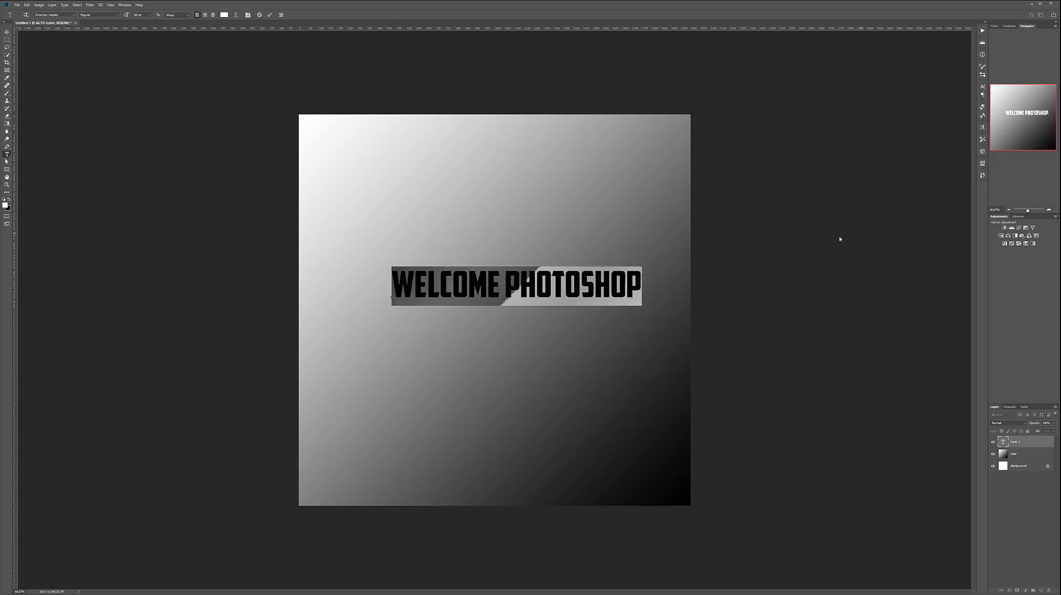
{"action": "left_click", "coordinate": [982, 87]}
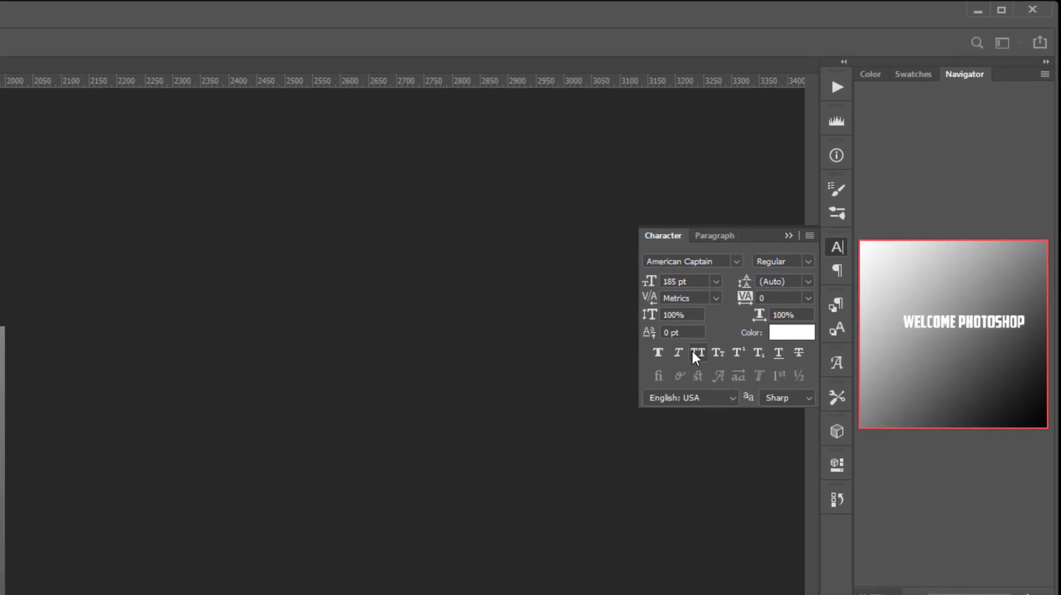
{"action": "left_click", "coordinate": [700, 352]}
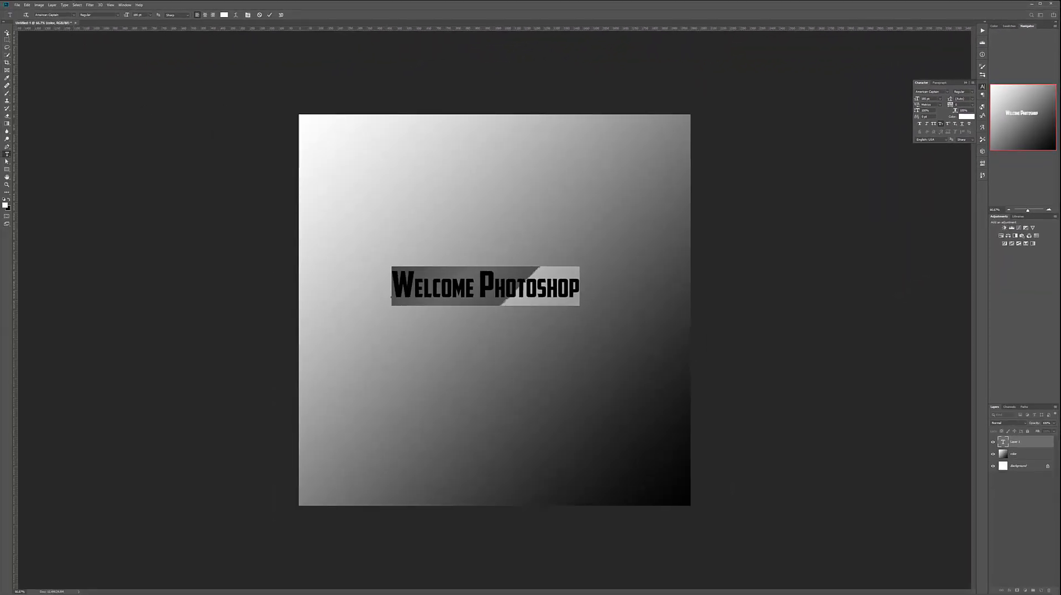
- Scale the Welcome Photoshop text up to nearly the full canvas width and move it to the middle of the canvas
{"action": "left_click", "coordinate": [7, 32]}
{"action": "mouse_move", "coordinate": [515, 288]}
{"action": "left_mouse_down"}
{"action": "mouse_move", "coordinate": [515, 320]}
{"action": "mouse_move", "coordinate": [516, 306]}
{"action": "left_mouse_up"}
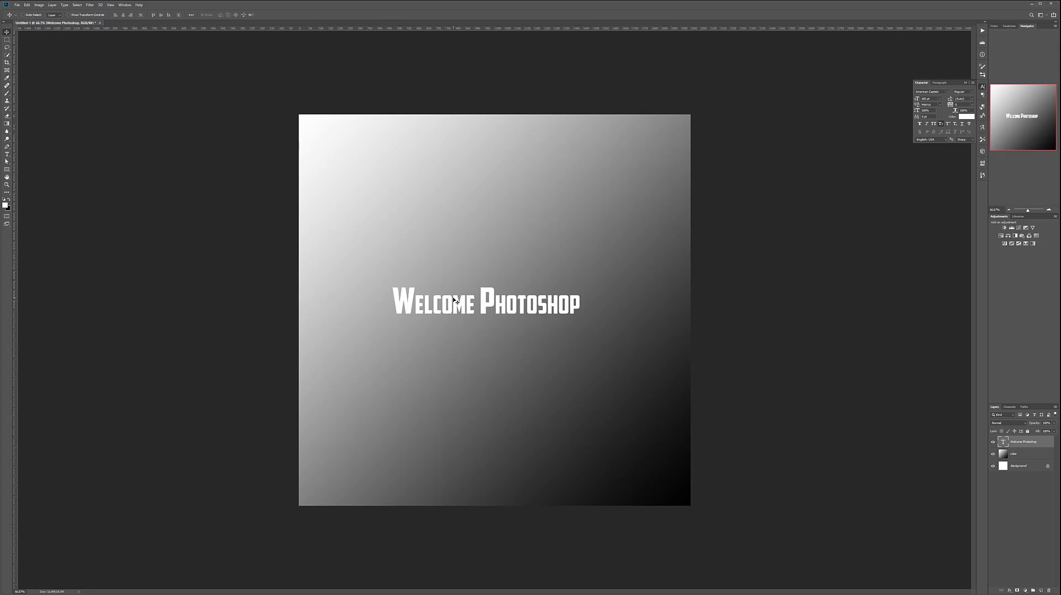
{"action": "key", "text": "ctrl+t"}
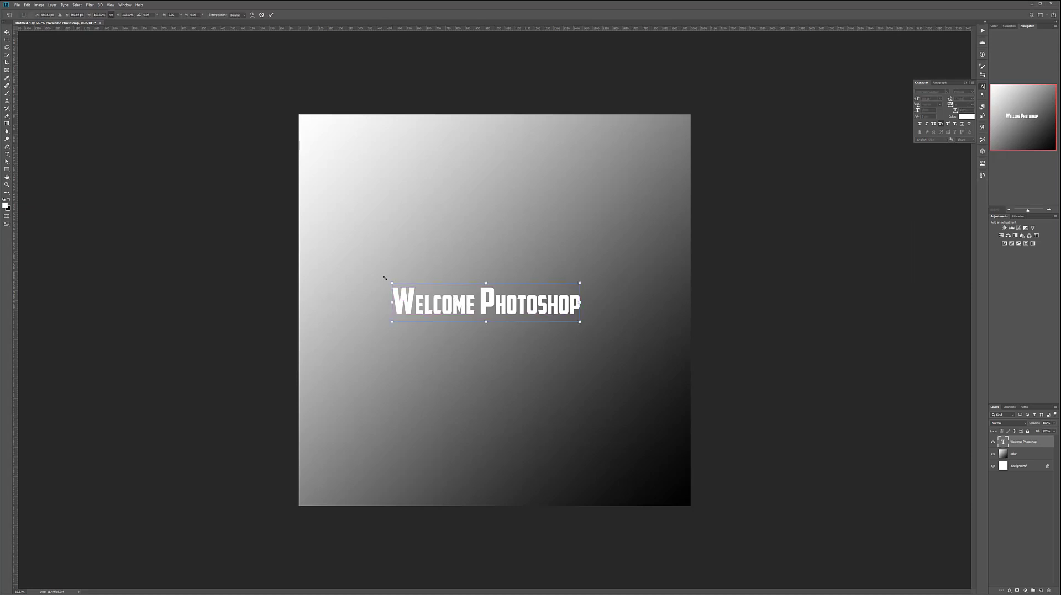
{"action": "left_click_drag", "start_coordinate": [384, 277], "coordinate": [310, 262]}
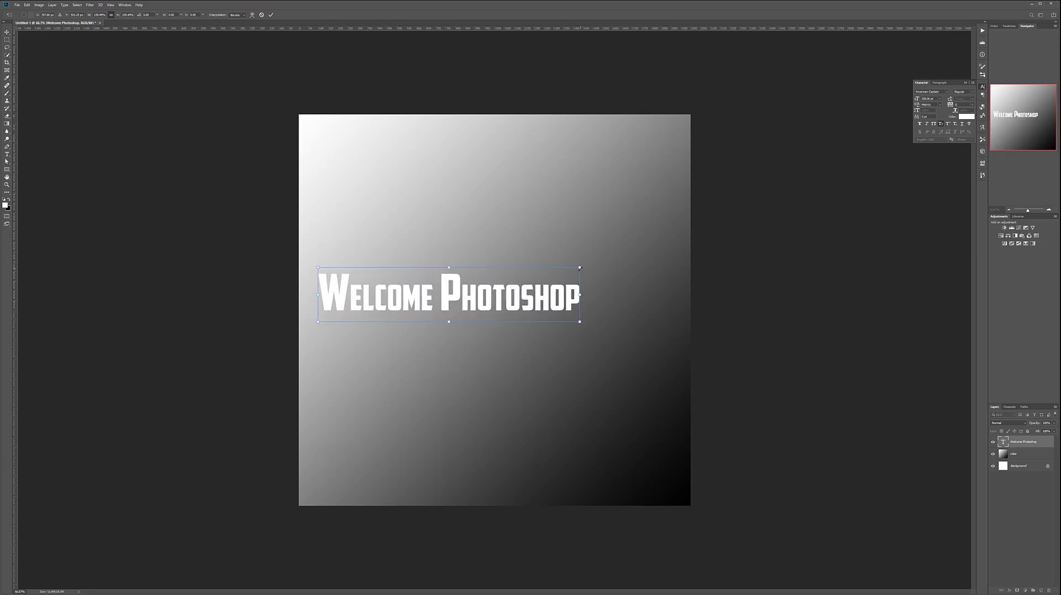
{"action": "left_click_drag", "start_coordinate": [580, 267], "coordinate": [691, 232]}
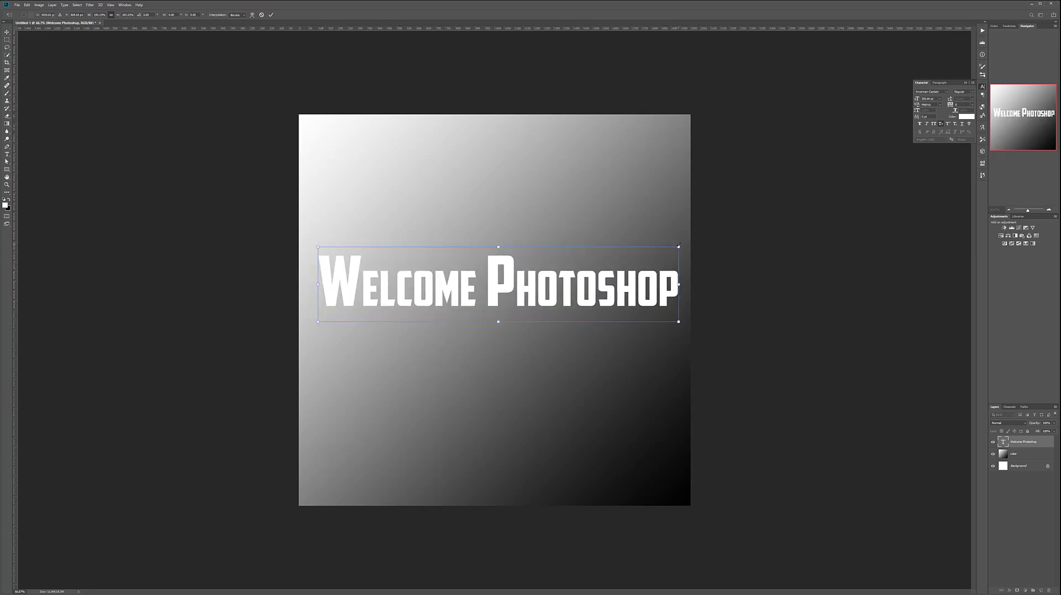
{"action": "key", "text": "Return"}
{"action": "left_click_drag", "start_coordinate": [614, 286], "coordinate": [613, 300]}
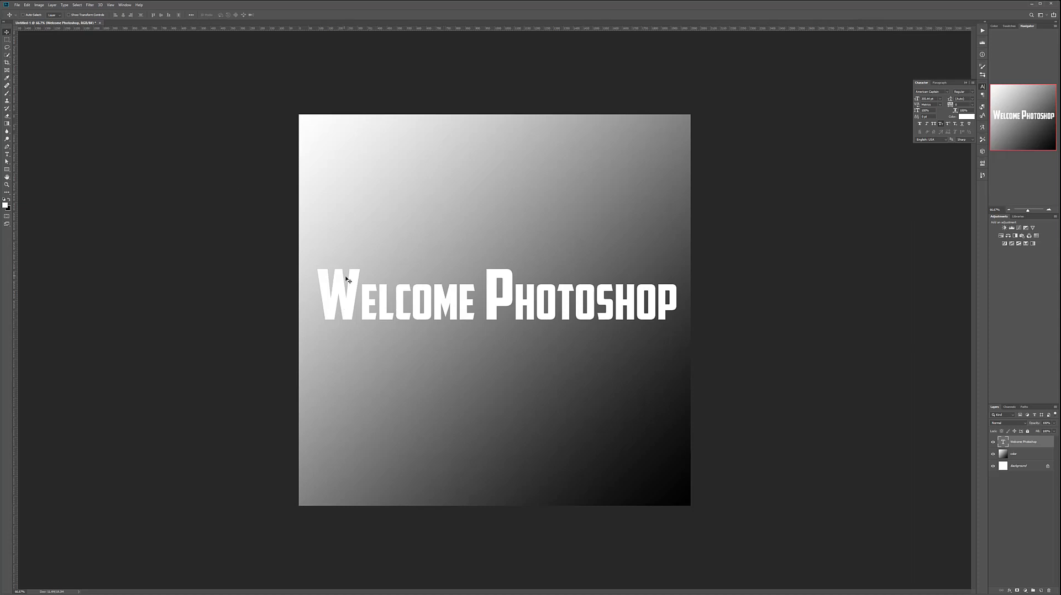
{"action": "left_click_drag", "start_coordinate": [561, 294], "coordinate": [561, 293]}
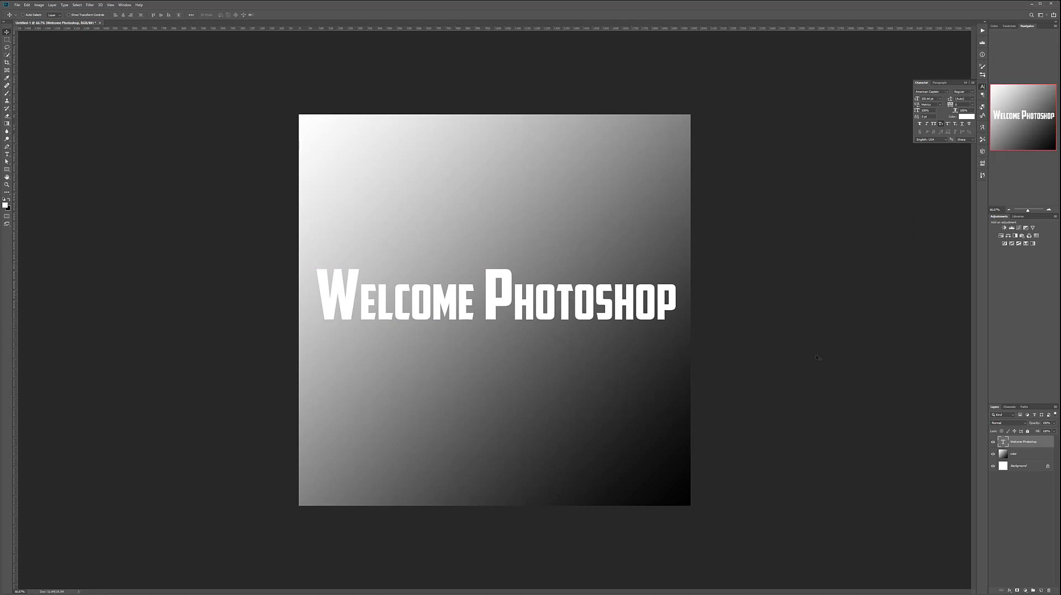
- Look through the available patterns in the text layer's Pattern Overlay style and leave without applying it
{"action": "double_click", "coordinate": [1047, 444]}
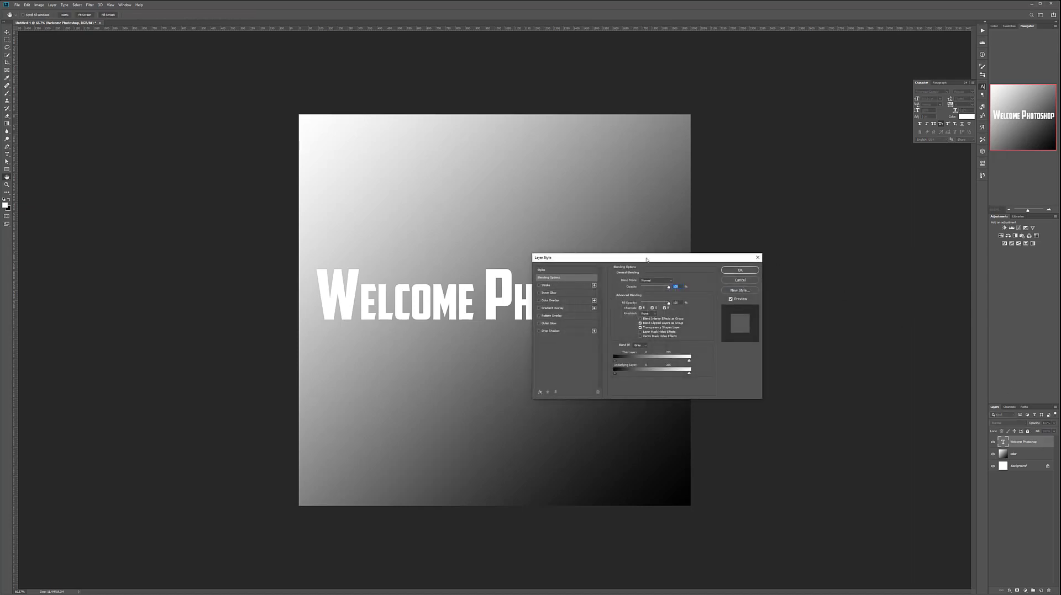
{"action": "left_click_drag", "start_coordinate": [646, 259], "coordinate": [642, 168]}
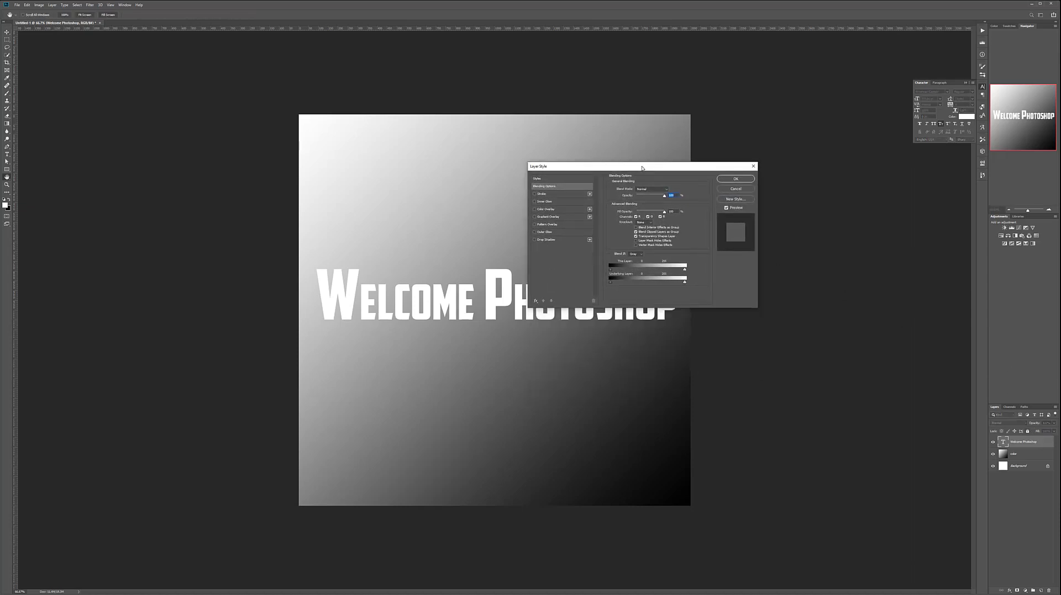
{"action": "left_click", "coordinate": [563, 225]}
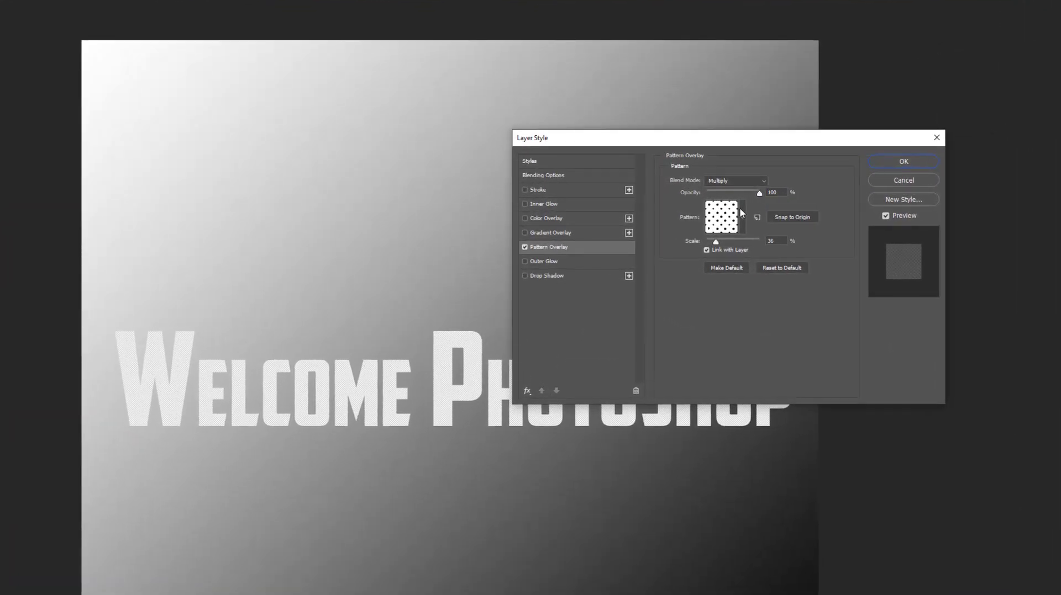
{"action": "left_click", "coordinate": [742, 216]}
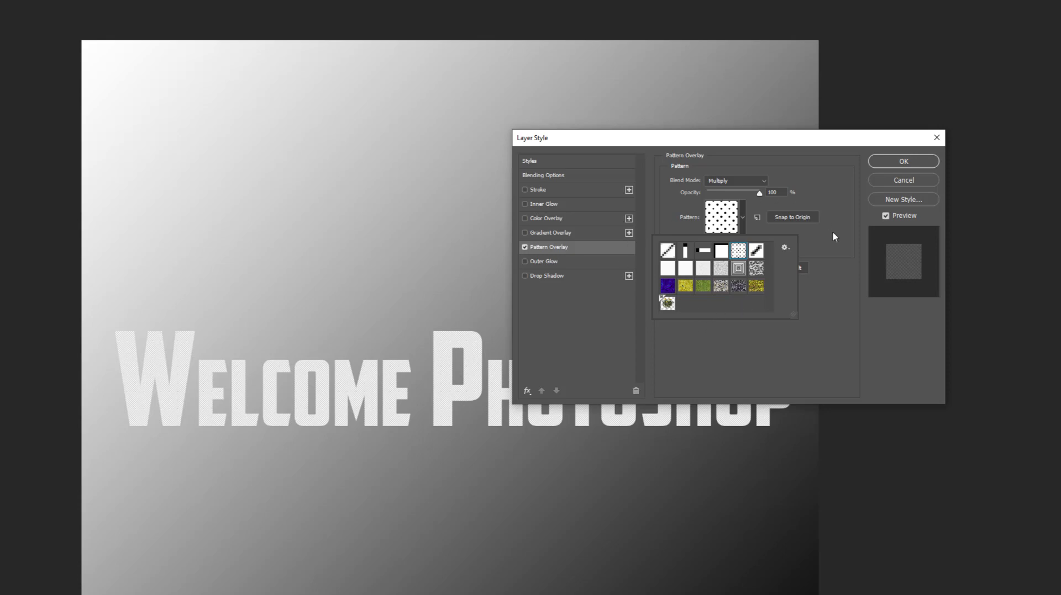
{"action": "left_click", "coordinate": [915, 180]}
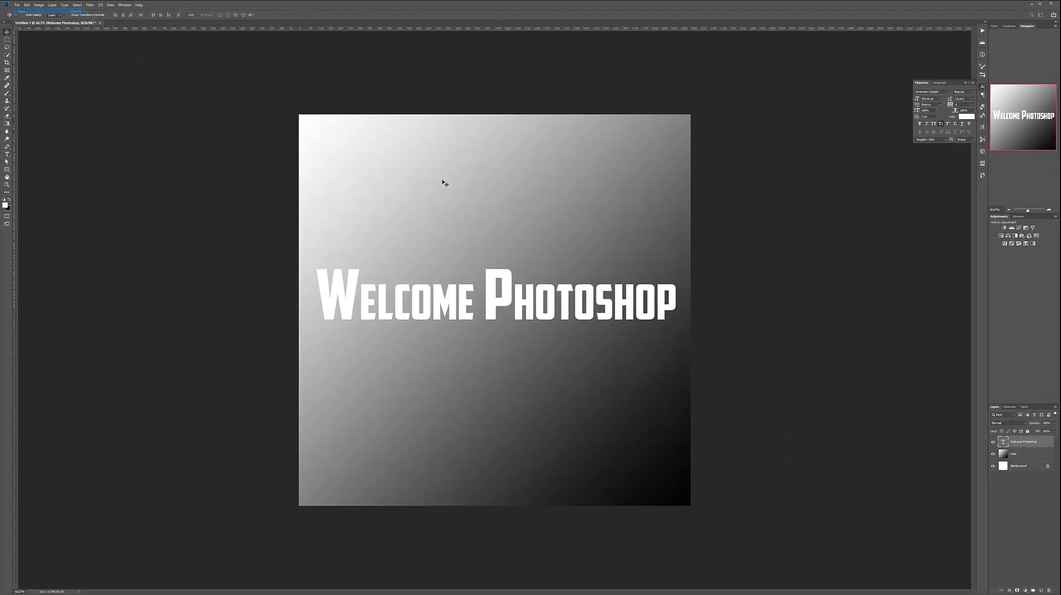
- Create a new 2000 x 2000 pixel document at 72 pixels/inch and fill its background with 50% Gray
{"action": "key", "text": "ctrl+n"}
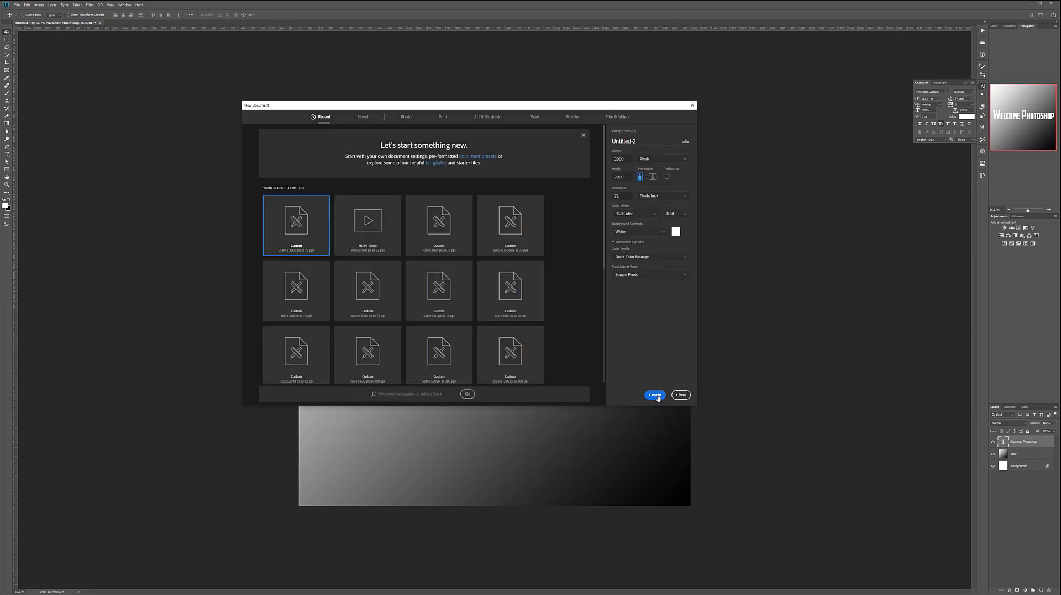
{"action": "left_click", "coordinate": [657, 395]}
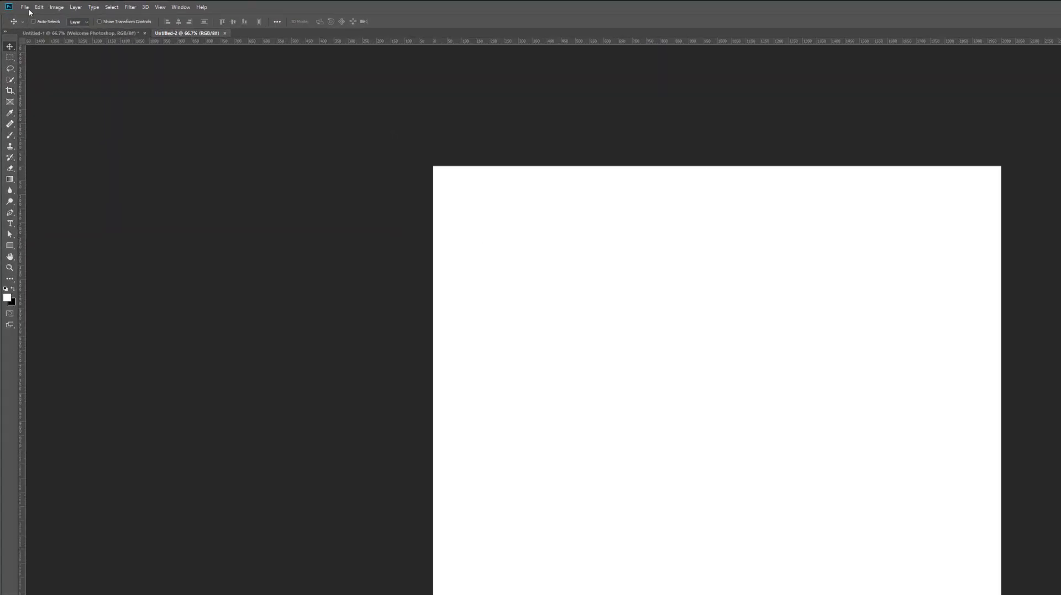
{"action": "left_click", "coordinate": [26, 4]}
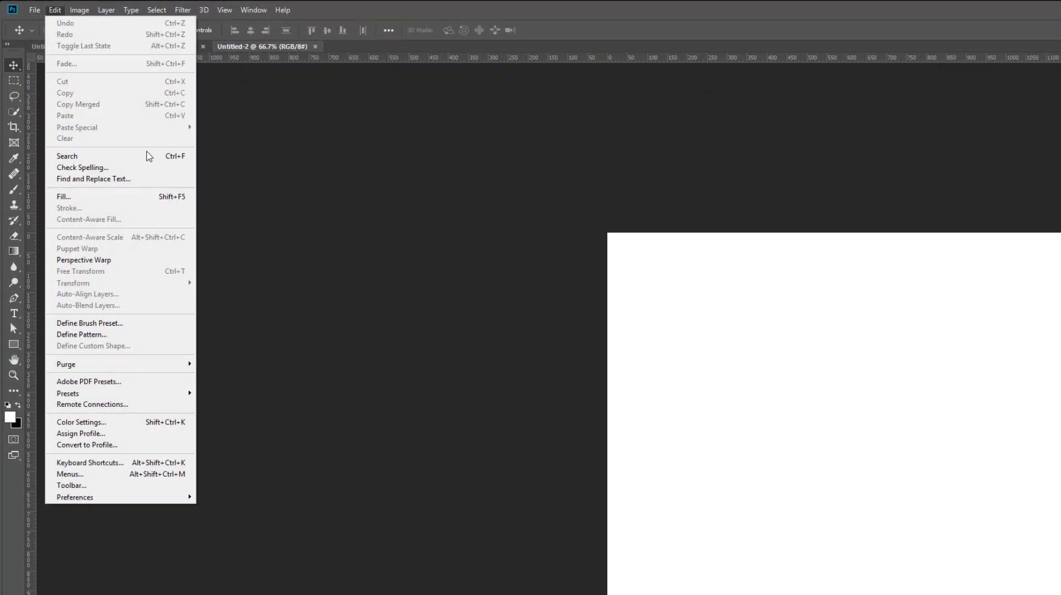
{"action": "left_click", "coordinate": [127, 197]}
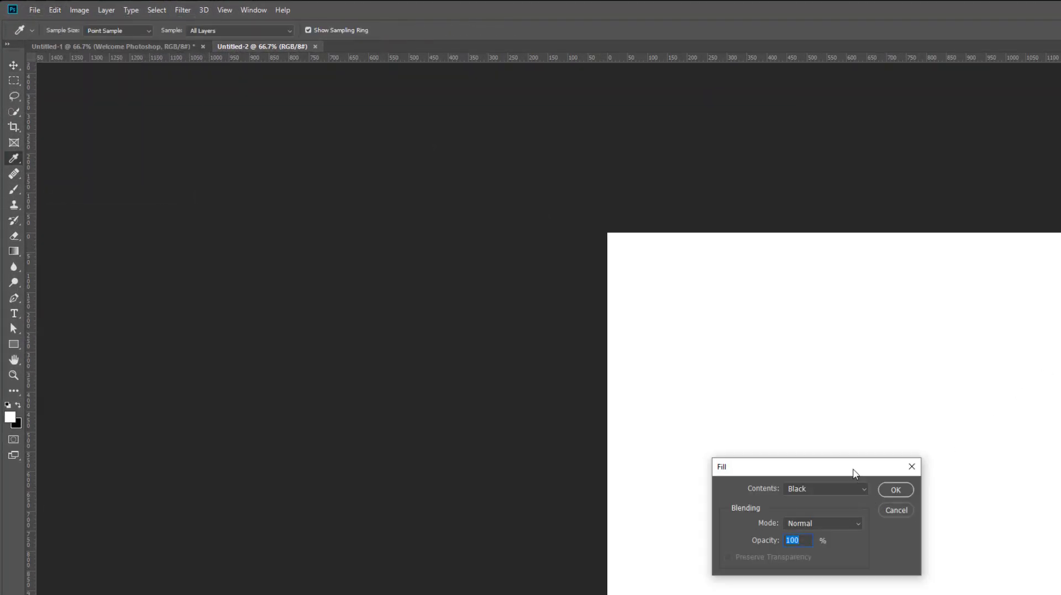
{"action": "left_click", "coordinate": [856, 489]}
{"action": "left_click", "coordinate": [823, 589]}
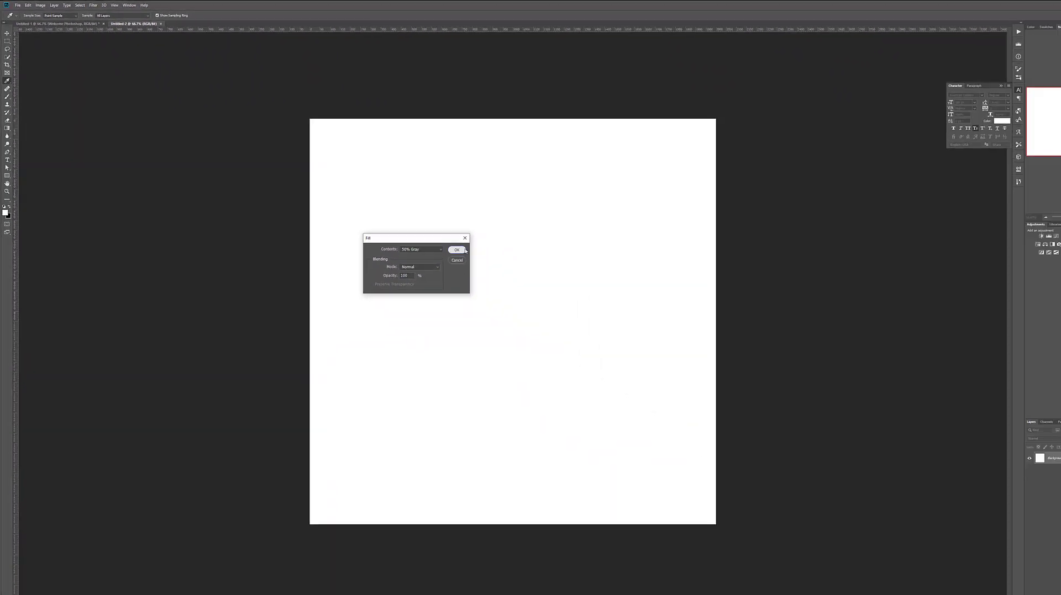
{"action": "left_click", "coordinate": [895, 490]}
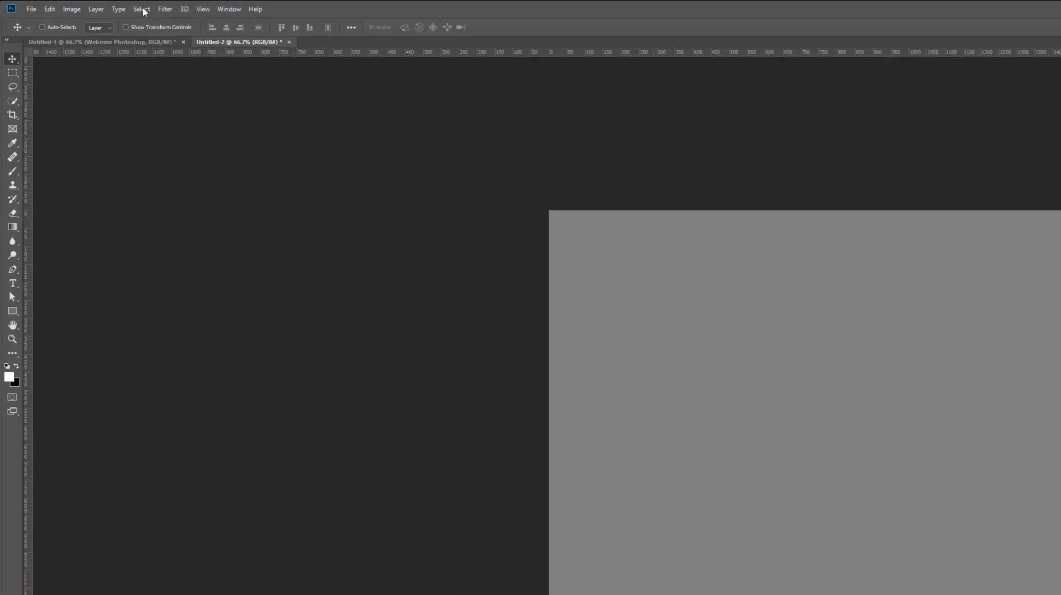
- Apply Add Noise to the gray background with an amount of about 141%, uniform distribution and monochromatic
{"action": "left_click", "coordinate": [89, 4]}
{"action": "mouse_move", "coordinate": [293, 238]}
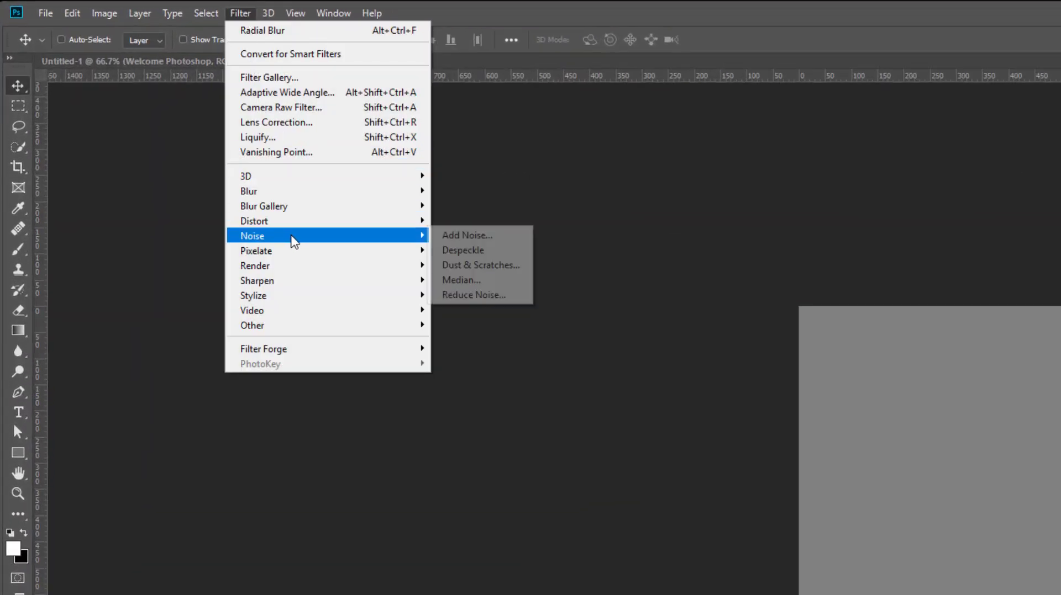
{"action": "left_click", "coordinate": [450, 236]}
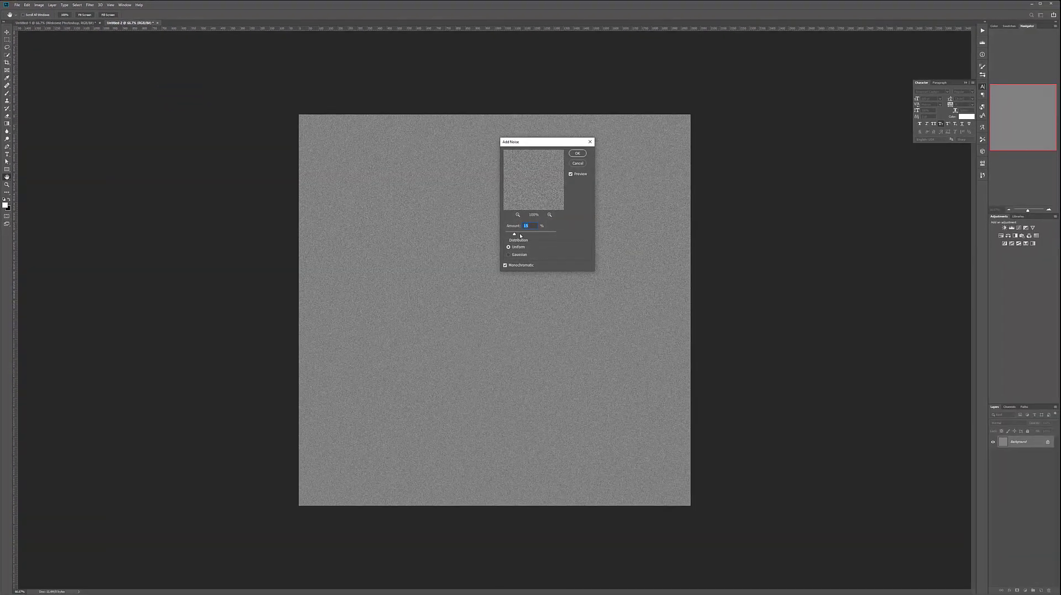
{"action": "left_click_drag", "start_coordinate": [520, 236], "coordinate": [538, 236]}
{"action": "left_click_drag", "start_coordinate": [537, 236], "coordinate": [542, 235]}
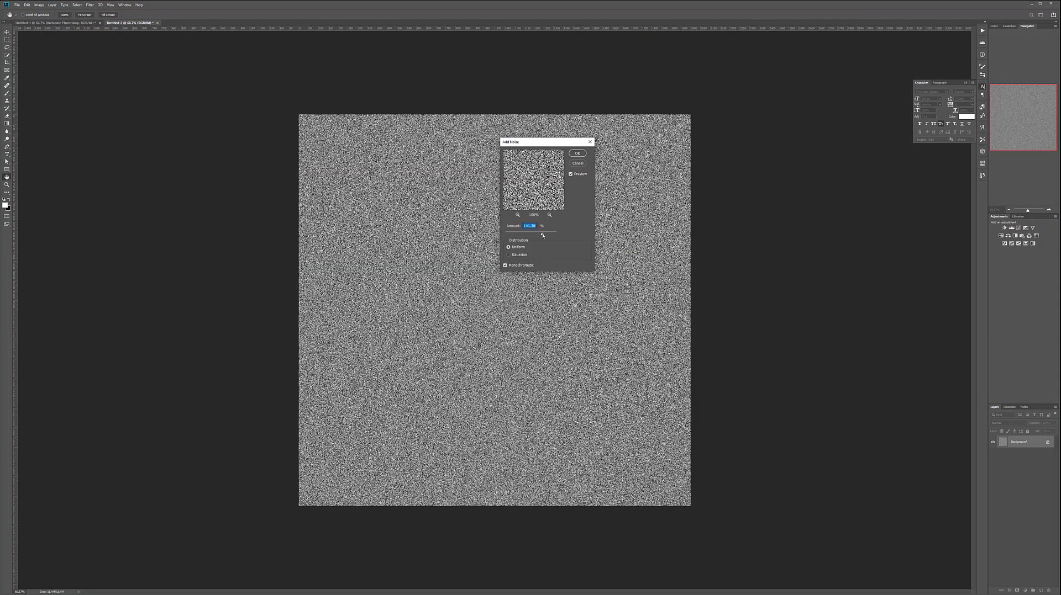
{"action": "left_click", "coordinate": [577, 154]}
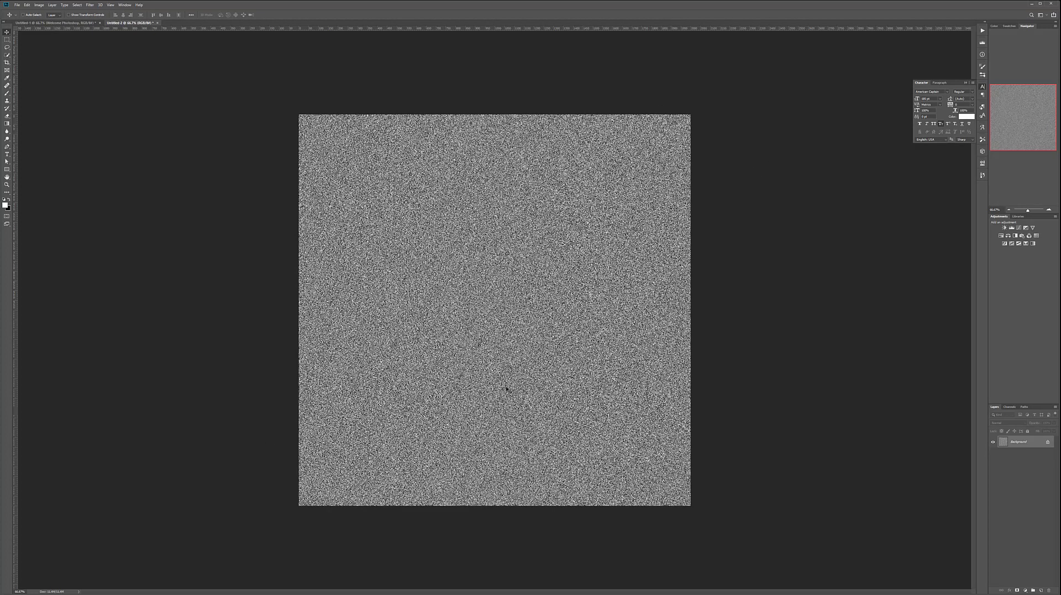
- Apply a diagonal Motion Blur to the noise with a distance of about 180 pixels to form brushed streaks
{"action": "left_click", "coordinate": [91, 5]}
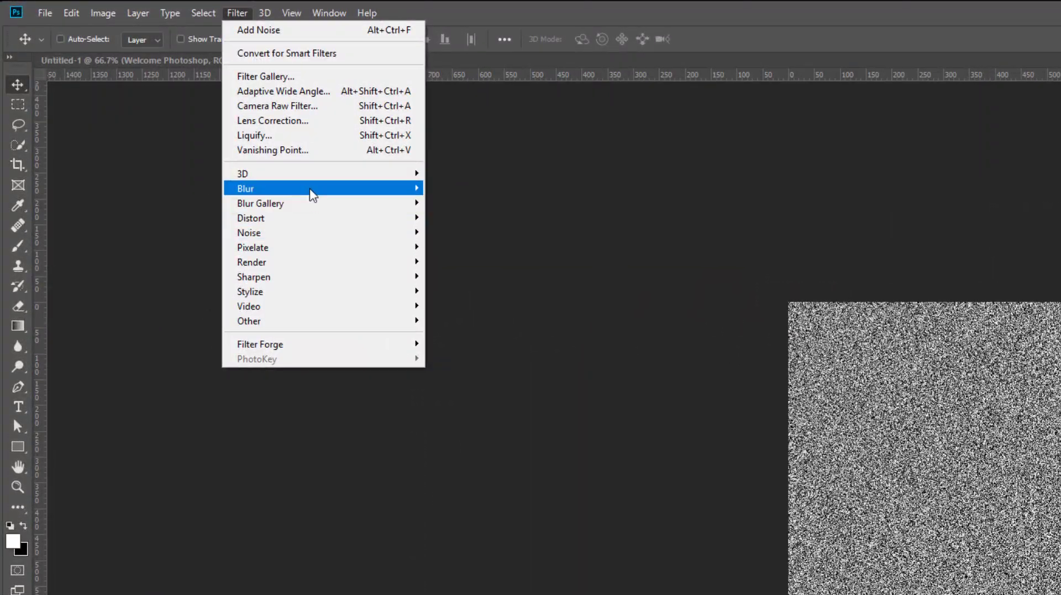
{"action": "mouse_move", "coordinate": [308, 194]}
{"action": "left_click", "coordinate": [470, 277]}
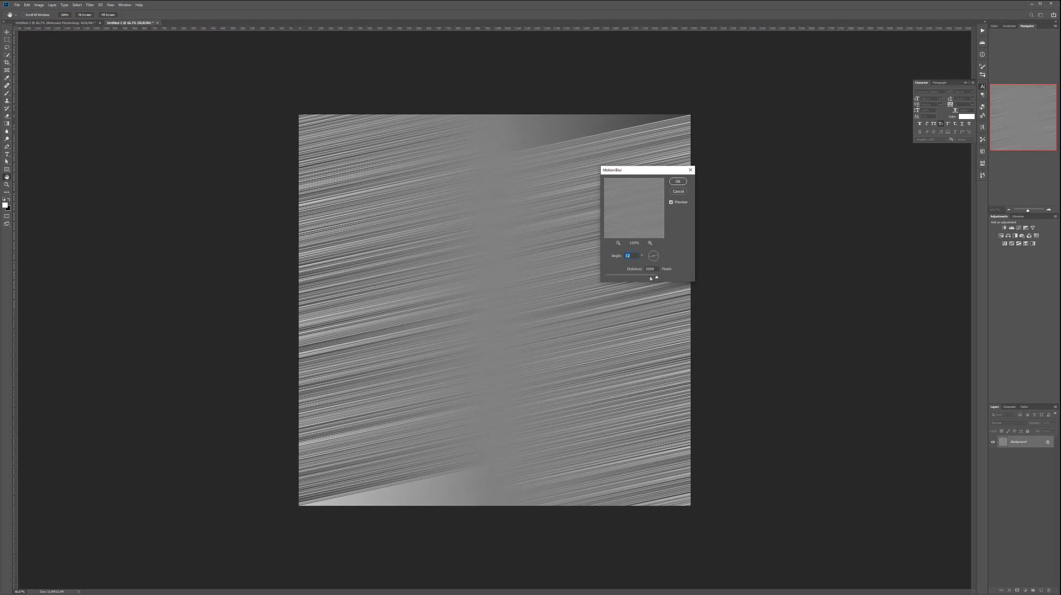
{"action": "left_click_drag", "start_coordinate": [650, 279], "coordinate": [630, 279]}
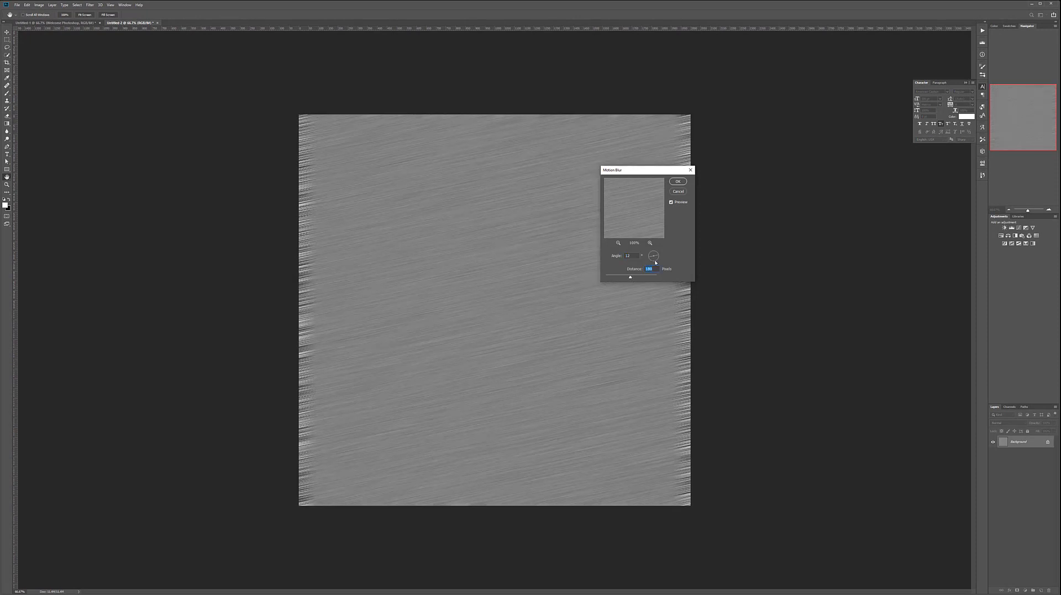
{"action": "key", "text": "shift+Tab"}
{"action": "left_click_drag", "start_coordinate": [655, 251], "coordinate": [653, 254]}
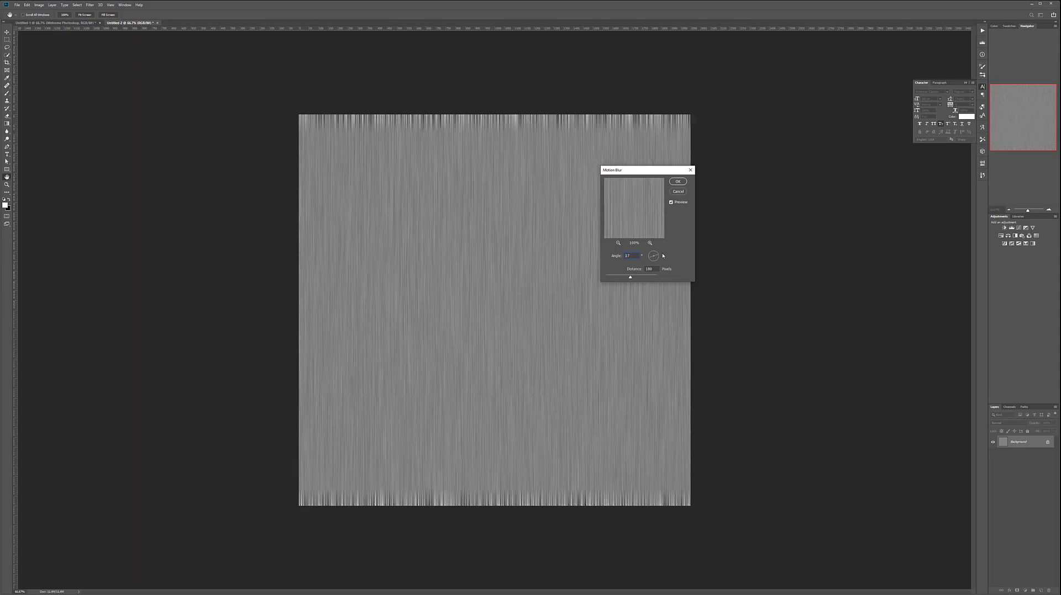
{"action": "left_click", "coordinate": [660, 258]}
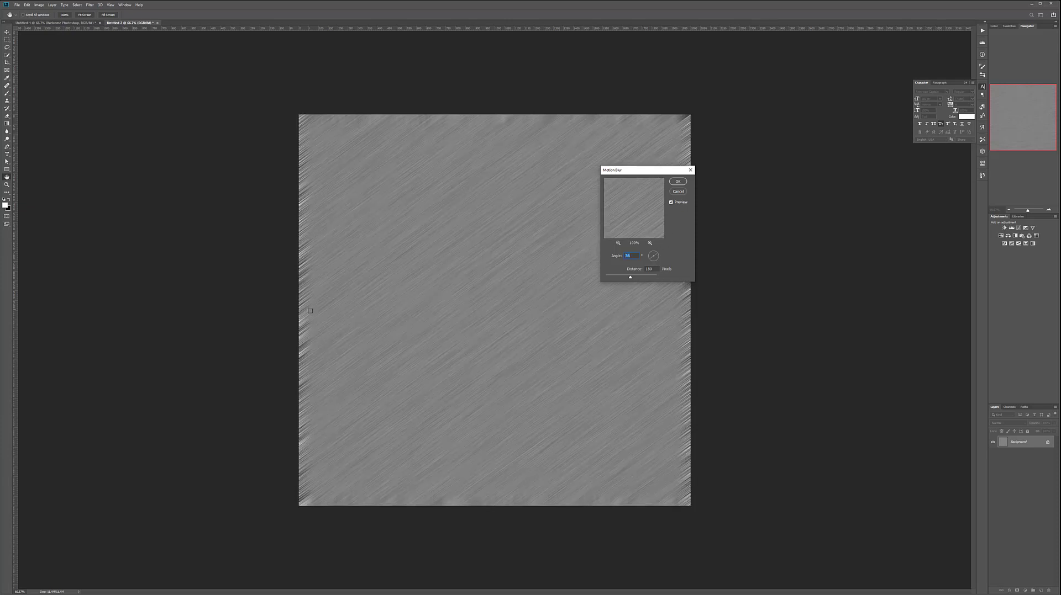
{"action": "mouse_move", "coordinate": [633, 278]}
{"action": "left_mouse_down"}
{"action": "mouse_move", "coordinate": [650, 278]}
{"action": "mouse_move", "coordinate": [623, 279]}
{"action": "mouse_move", "coordinate": [634, 278]}
{"action": "left_mouse_up"}
{"action": "left_click", "coordinate": [678, 182]}
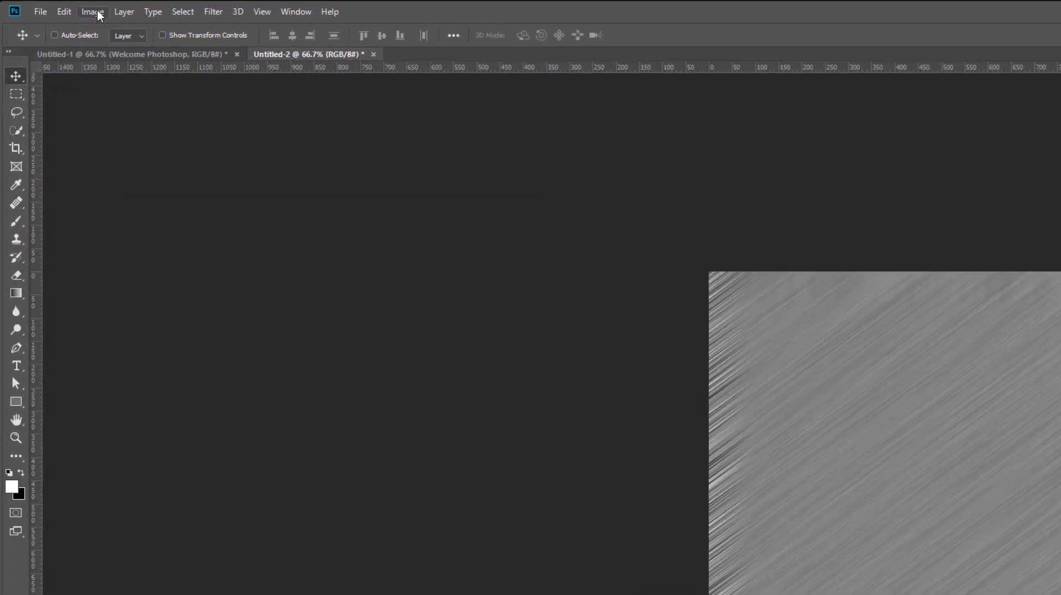
- Increase the streaks' contrast with Levels, setting the input black point to about 115 and the white point to 139
{"action": "left_click", "coordinate": [39, 4]}
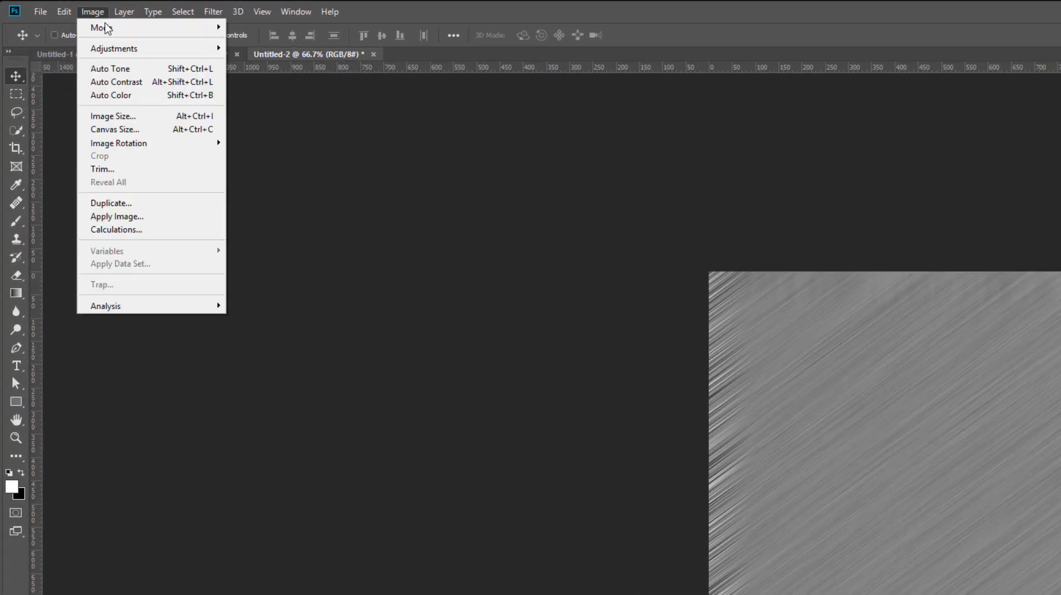
{"action": "mouse_move", "coordinate": [118, 50]}
{"action": "left_click", "coordinate": [280, 64]}
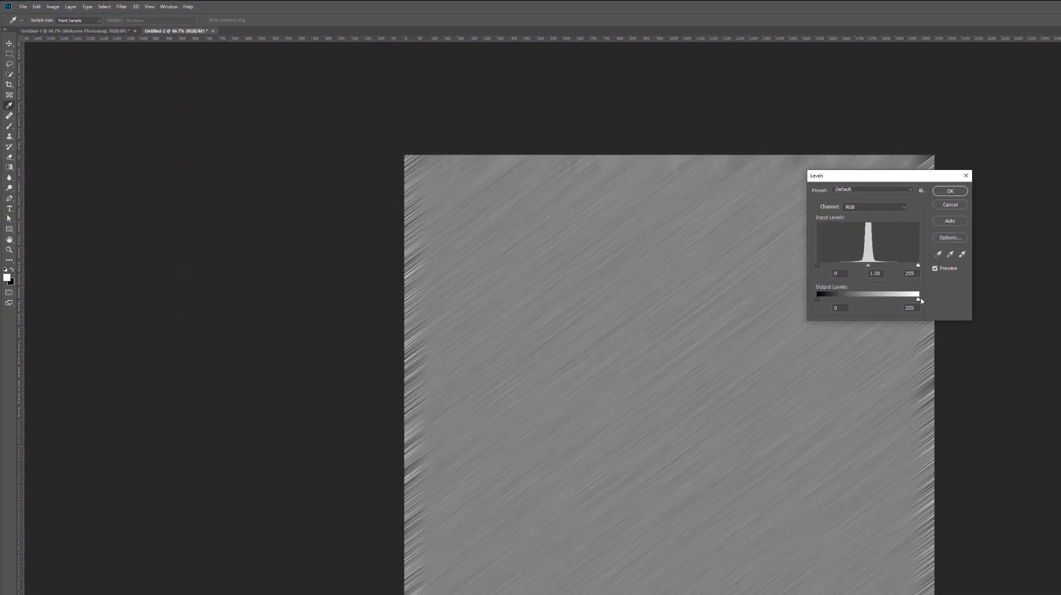
{"action": "left_click_drag", "start_coordinate": [921, 301], "coordinate": [896, 267]}
{"action": "left_click_drag", "start_coordinate": [818, 266], "coordinate": [859, 268]}
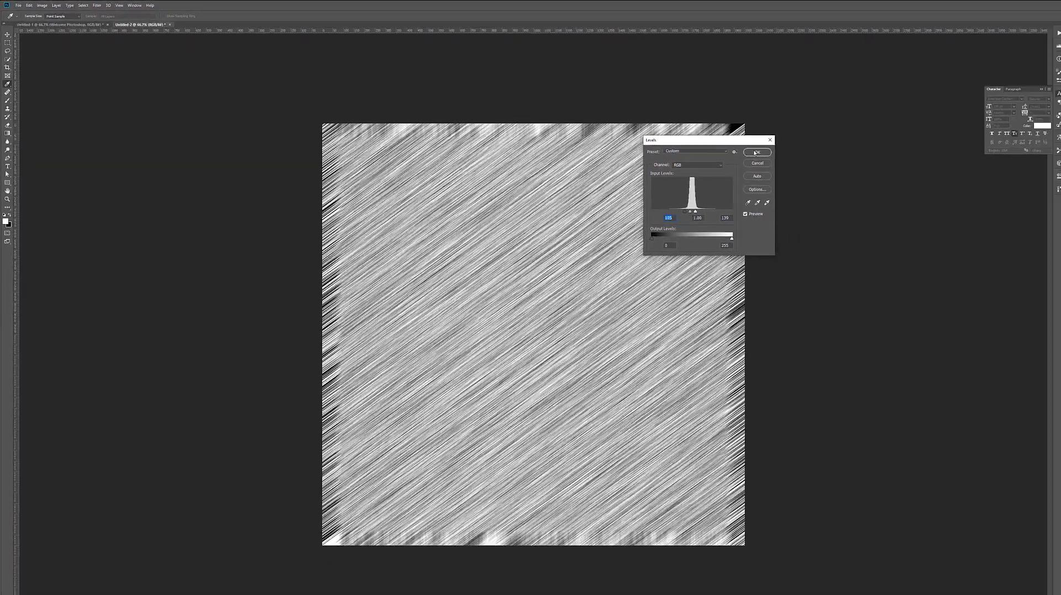
{"action": "left_click", "coordinate": [934, 190]}
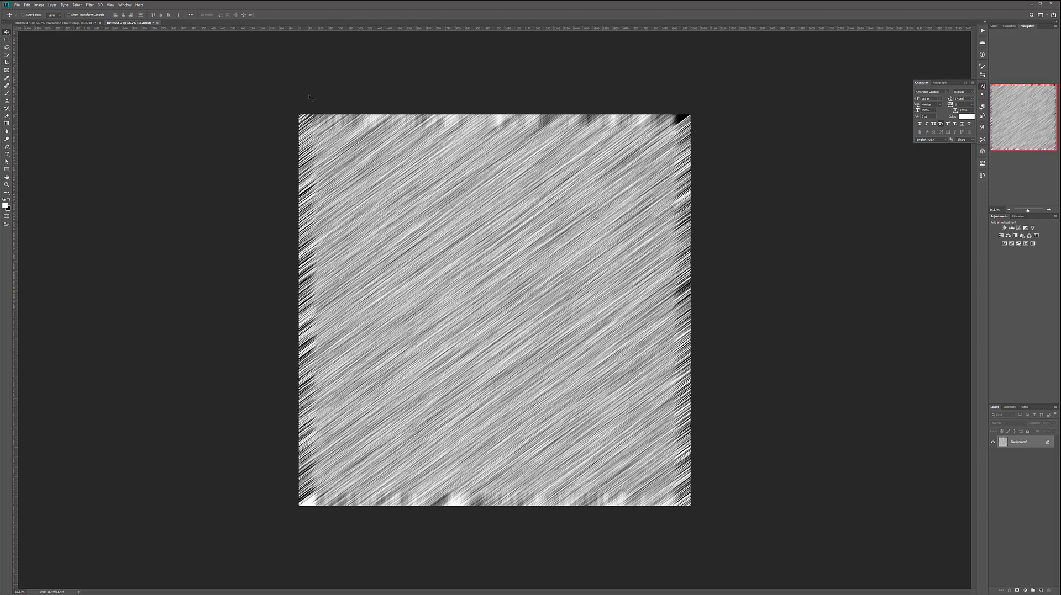
- Crop the canvas inward on all sides to remove the uneven, smeared edges of the streak texture
{"action": "key", "text": "c"}
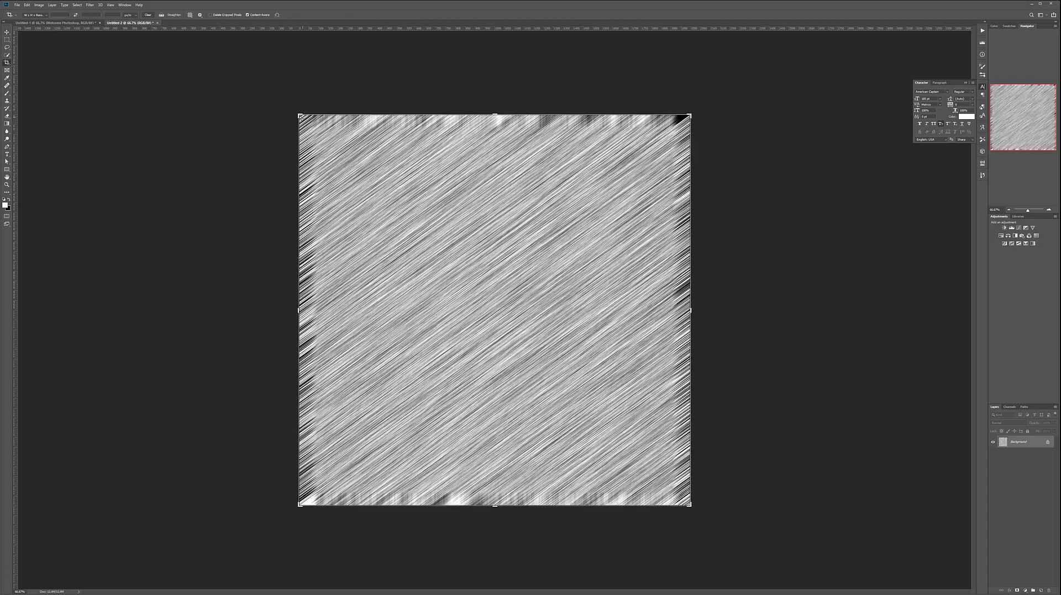
{"action": "left_click_drag", "start_coordinate": [300, 116], "coordinate": [312, 125]}
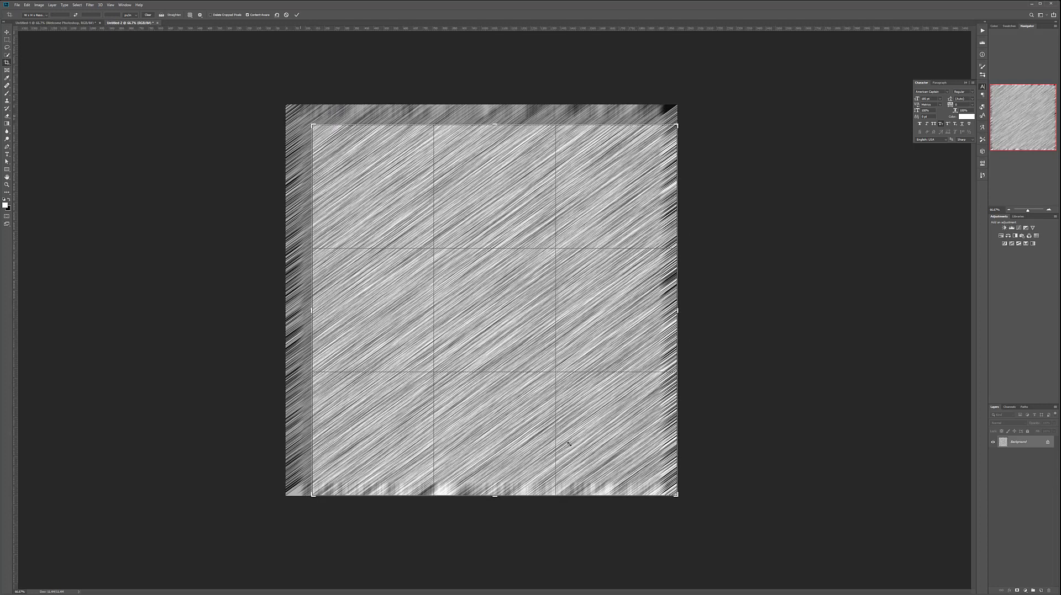
{"action": "mouse_move", "coordinate": [676, 494]}
{"action": "left_mouse_down"}
{"action": "mouse_move", "coordinate": [678, 483]}
{"action": "mouse_move", "coordinate": [662, 485]}
{"action": "left_mouse_up"}
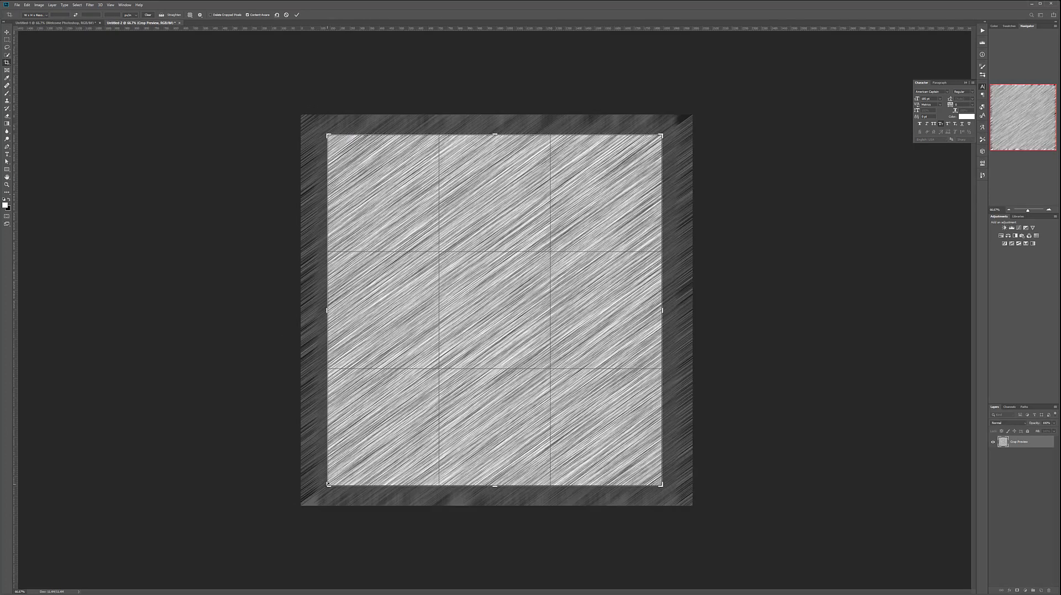
{"action": "left_click_drag", "start_coordinate": [329, 484], "coordinate": [335, 478]}
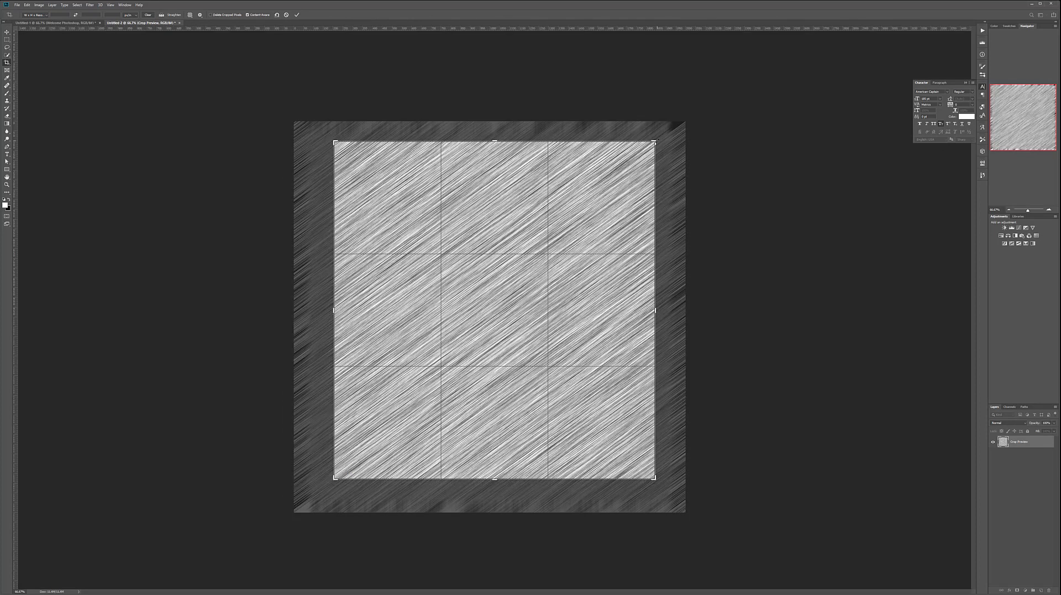
{"action": "left_click_drag", "start_coordinate": [655, 142], "coordinate": [649, 151]}
{"action": "key", "text": "Return"}
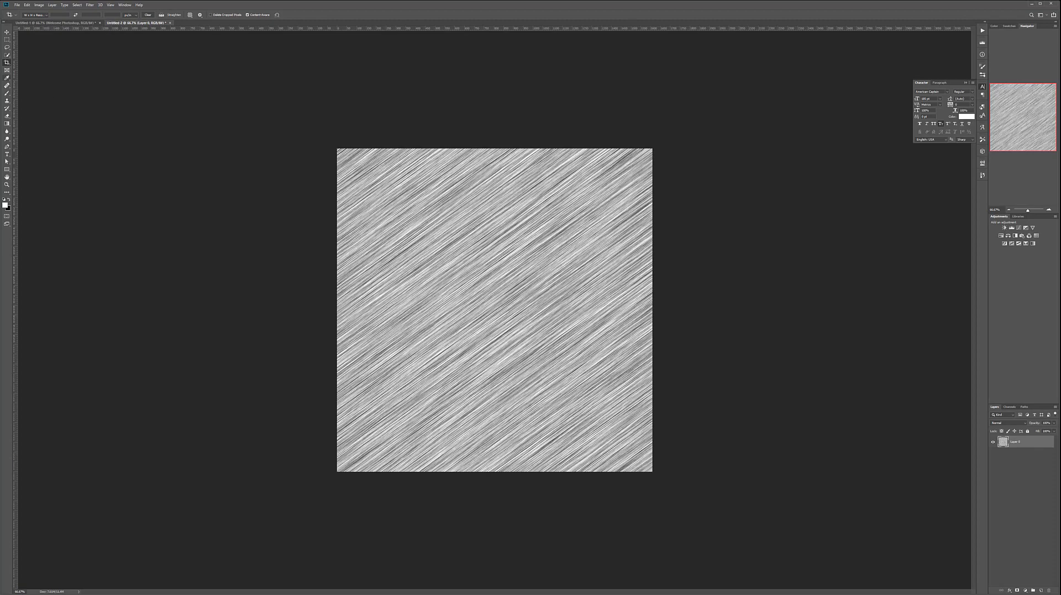
- Select the entire cropped texture with the Rectangular Marquee and define it as a pattern named Mettal
{"action": "left_click", "coordinate": [7, 40]}
{"action": "left_click_drag", "start_coordinate": [334, 146], "coordinate": [797, 549]}
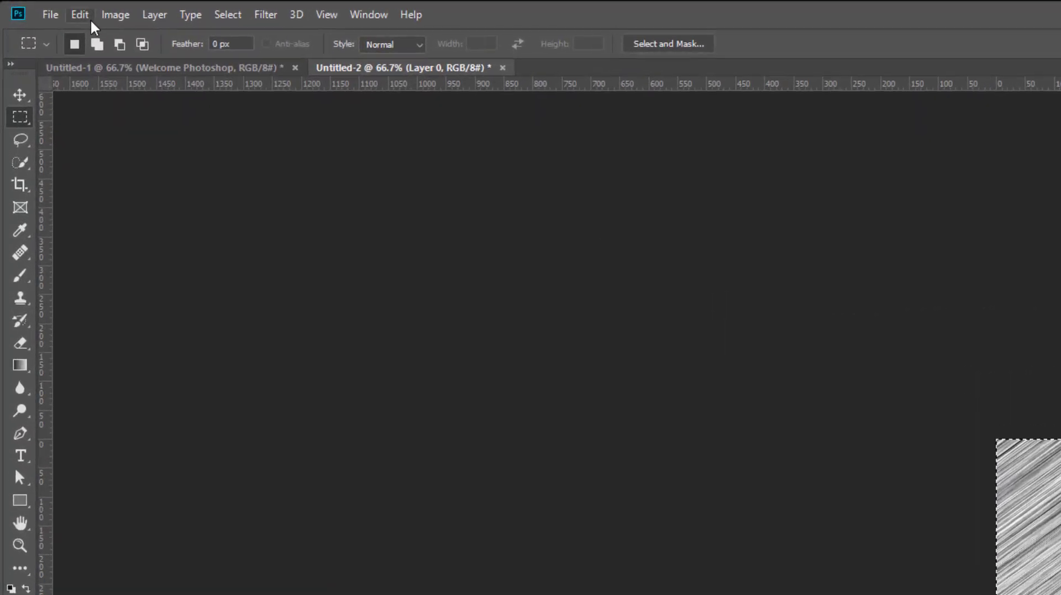
{"action": "left_click", "coordinate": [29, 7]}
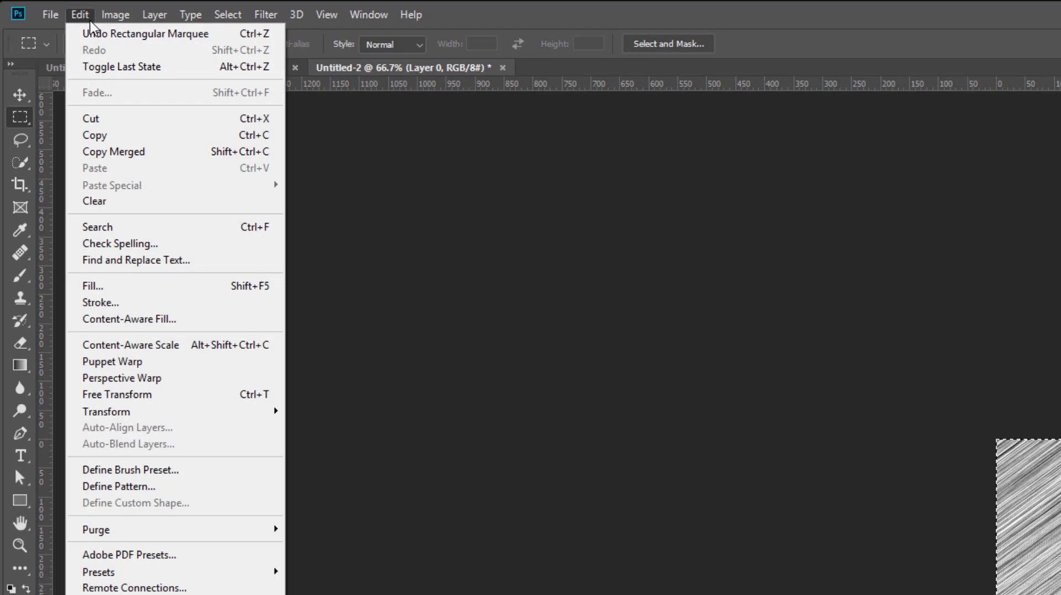
{"action": "left_click", "coordinate": [189, 487]}
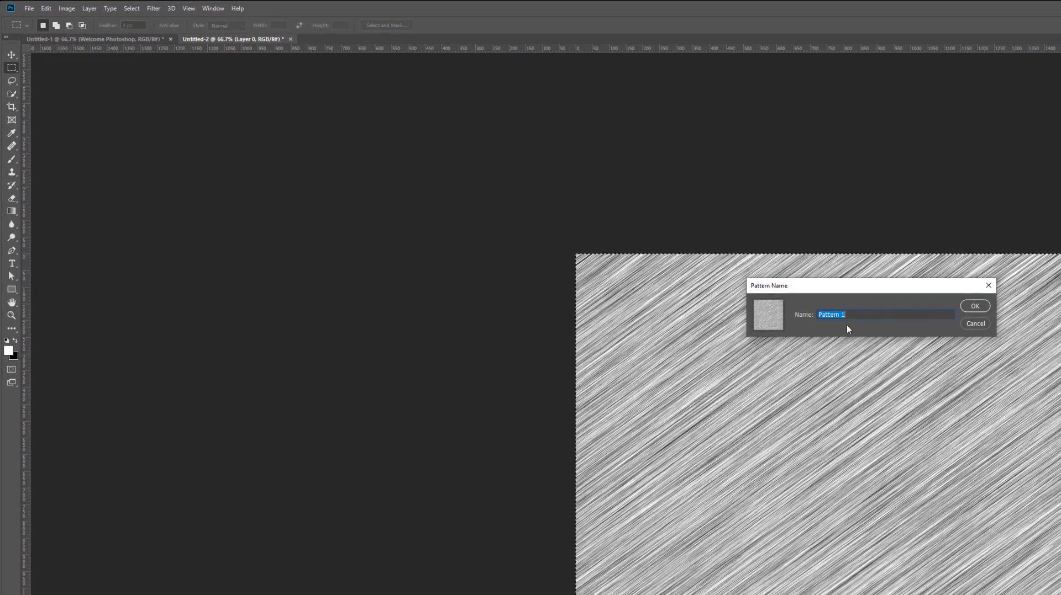
{"action": "type", "text": "Me"}
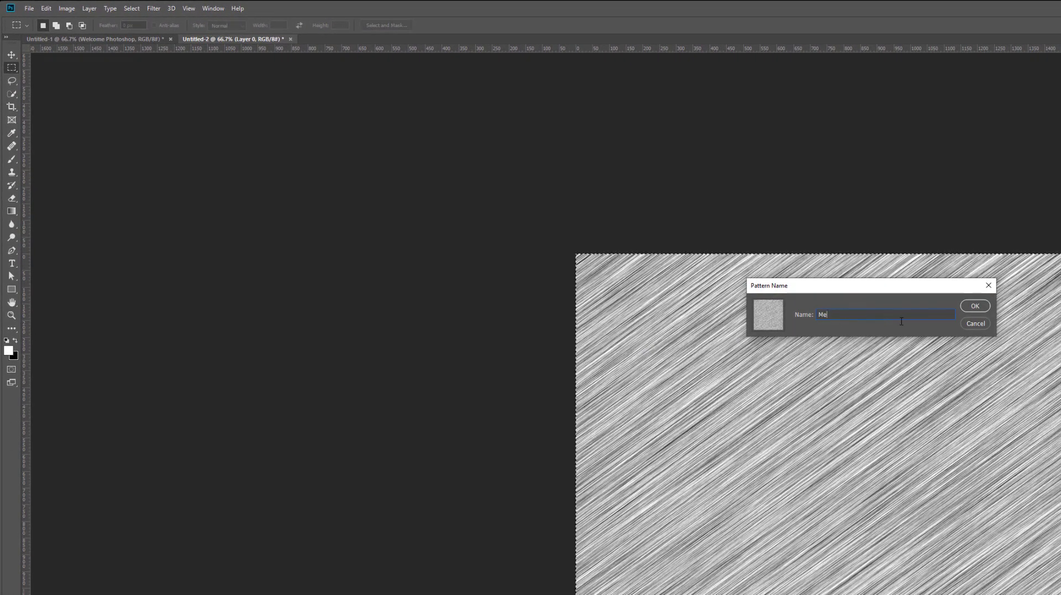
{"action": "type", "text": "ttal"}
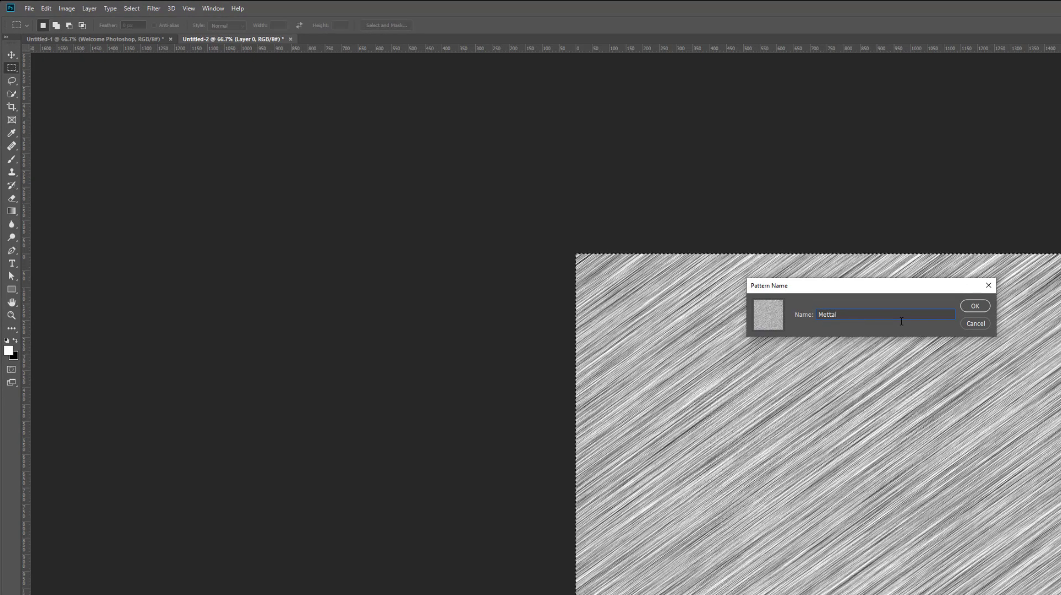
{"action": "left_click", "coordinate": [983, 307]}
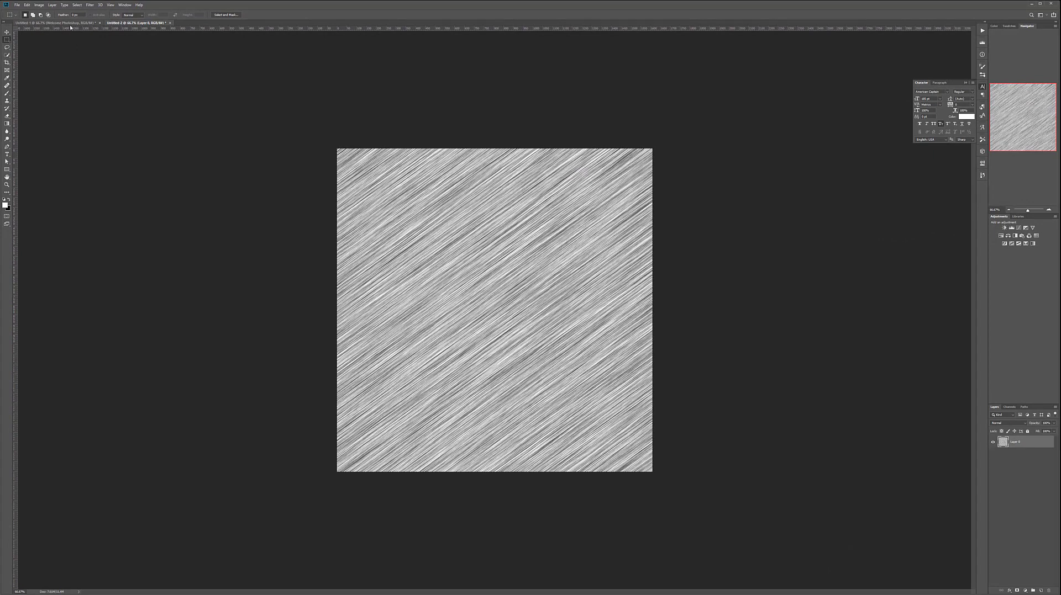
- In the Welcome Photoshop document, try the Mettal pattern as the text layer's Pattern Overlay and switch the overlay off again
{"action": "left_click", "coordinate": [56, 22]}
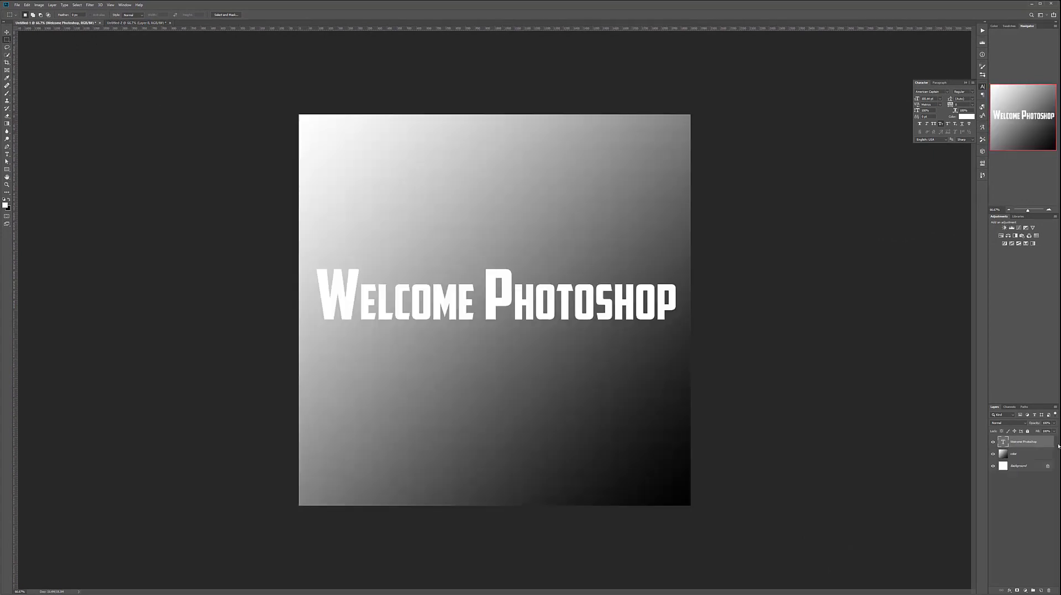
{"action": "double_click", "coordinate": [1049, 445]}
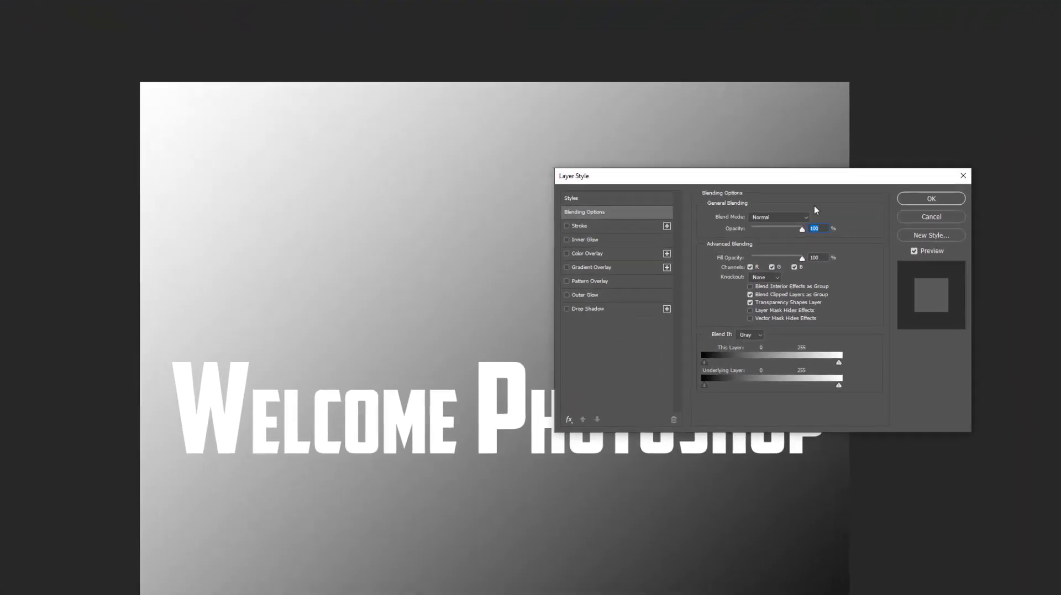
{"action": "left_click", "coordinate": [626, 292]}
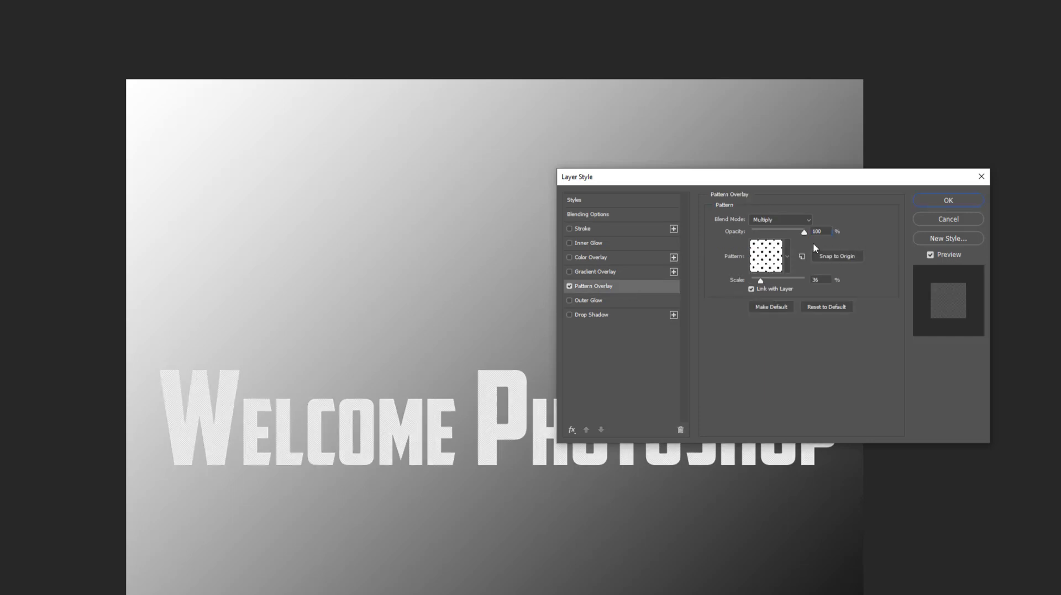
{"action": "left_click", "coordinate": [787, 255]}
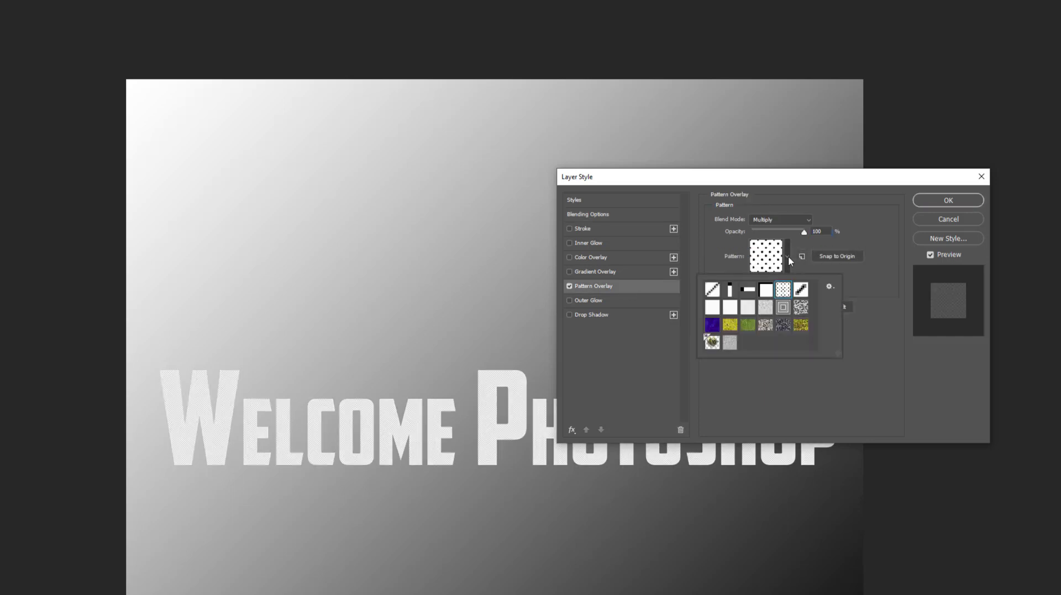
{"action": "left_click", "coordinate": [731, 343]}
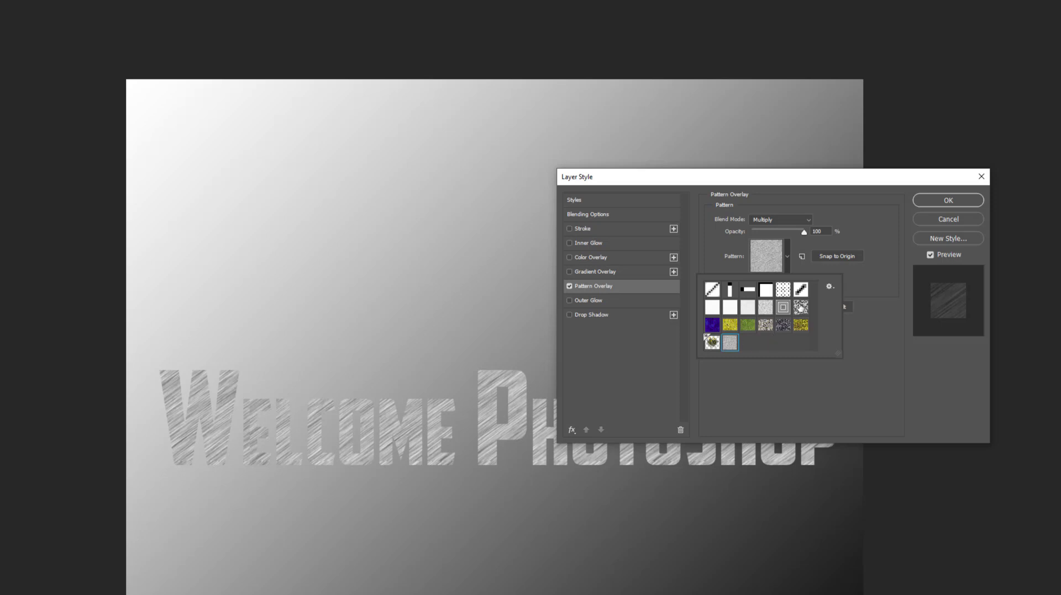
{"action": "left_click", "coordinate": [569, 286]}
{"action": "left_click", "coordinate": [962, 200]}
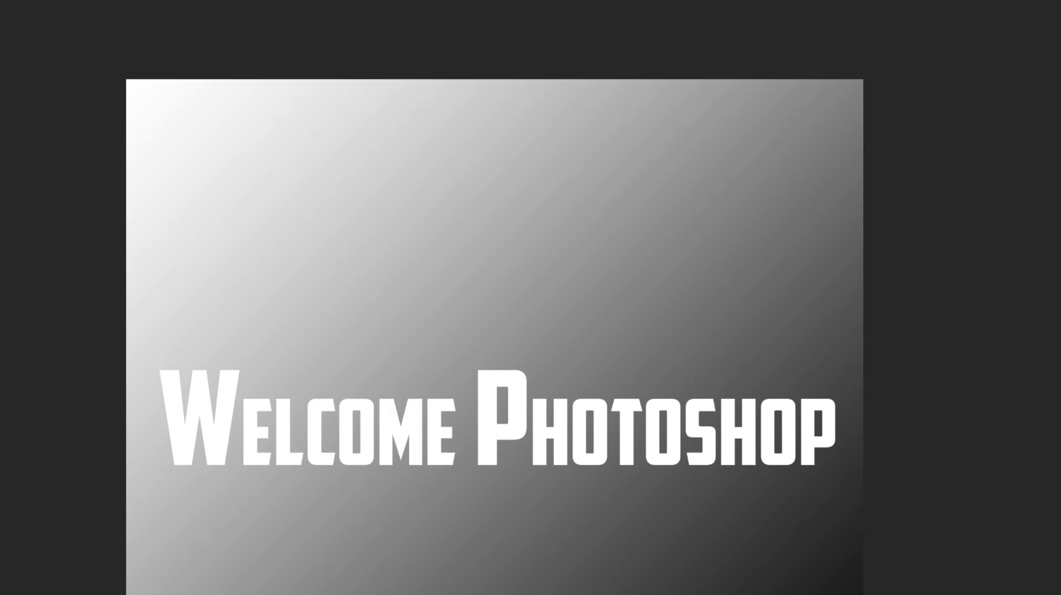
- Add a Drop Shadow to the Welcome Photoshop text with a dark blue-grey colour and a size of about 6 px
{"action": "left_click_drag", "start_coordinate": [826, 174], "coordinate": [798, 100]}
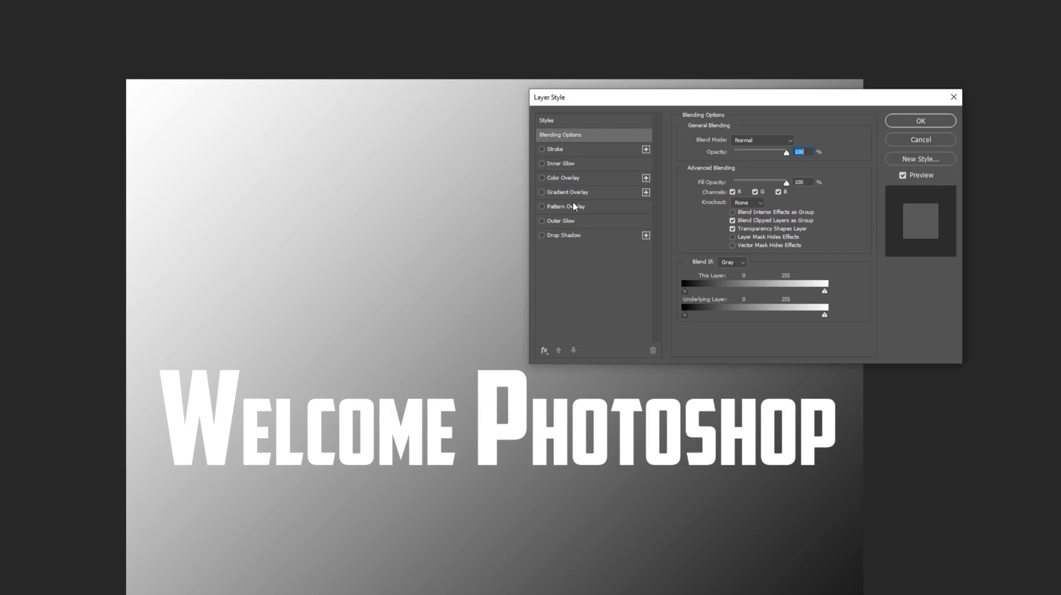
{"action": "left_click", "coordinate": [594, 235]}
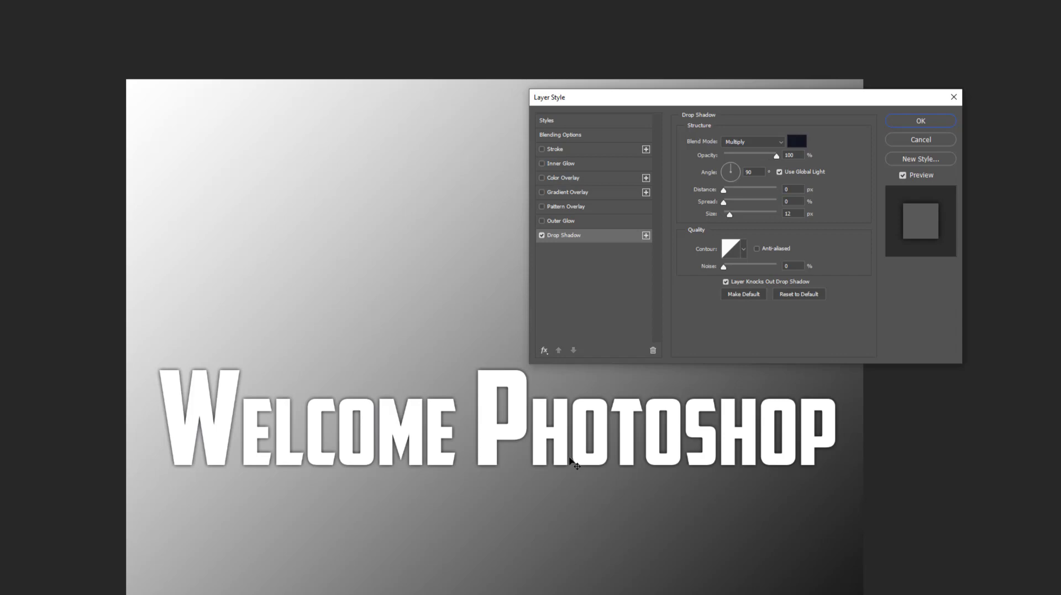
{"action": "left_click", "coordinate": [796, 141]}
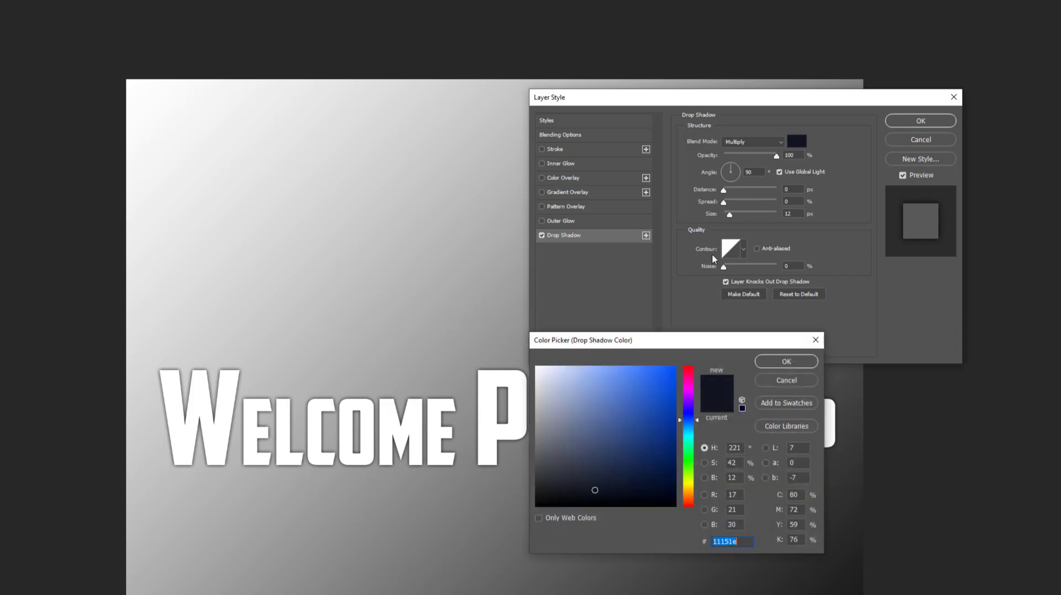
{"action": "left_click", "coordinate": [571, 474]}
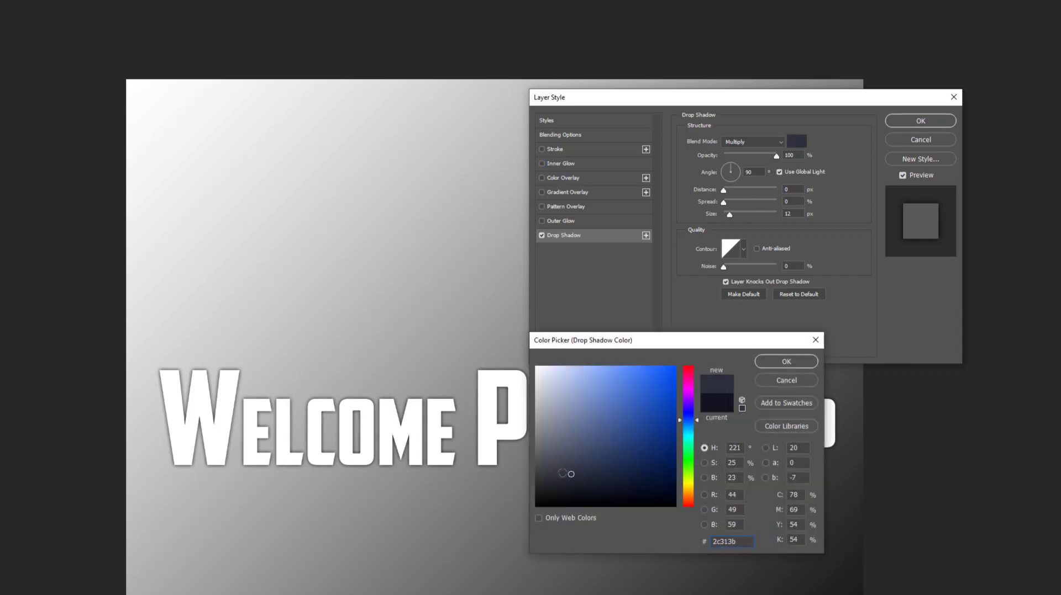
{"action": "left_click", "coordinate": [563, 470]}
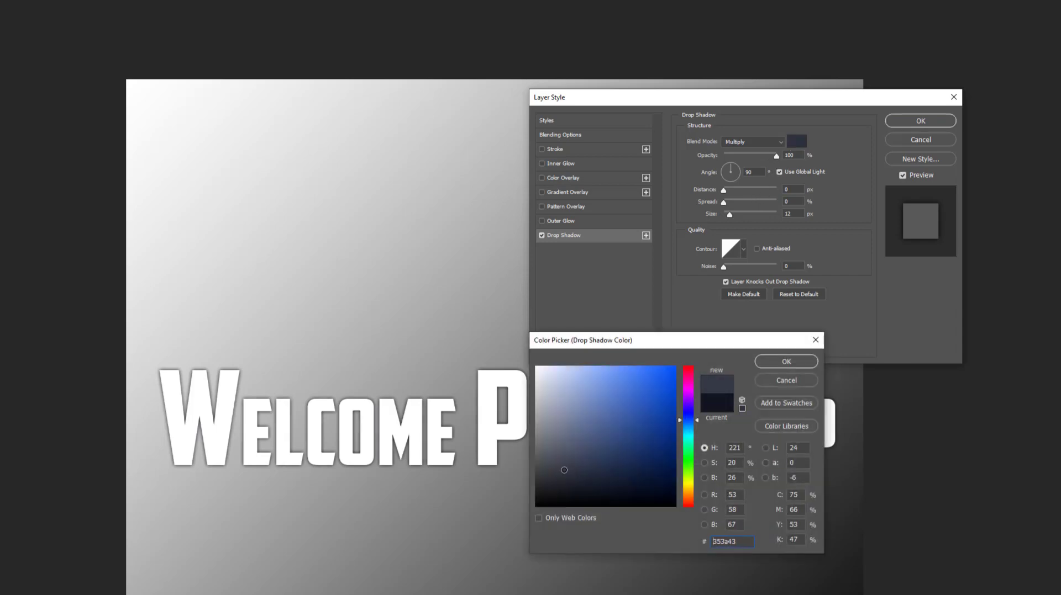
{"action": "left_click", "coordinate": [689, 497]}
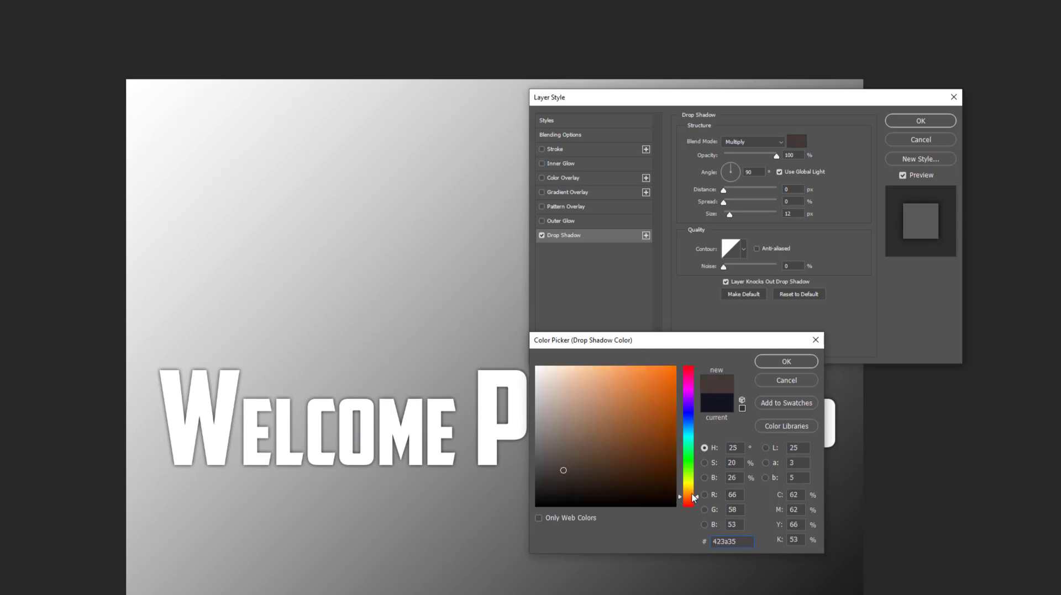
{"action": "left_click_drag", "start_coordinate": [688, 497], "coordinate": [687, 433]}
{"action": "left_click", "coordinate": [786, 362]}
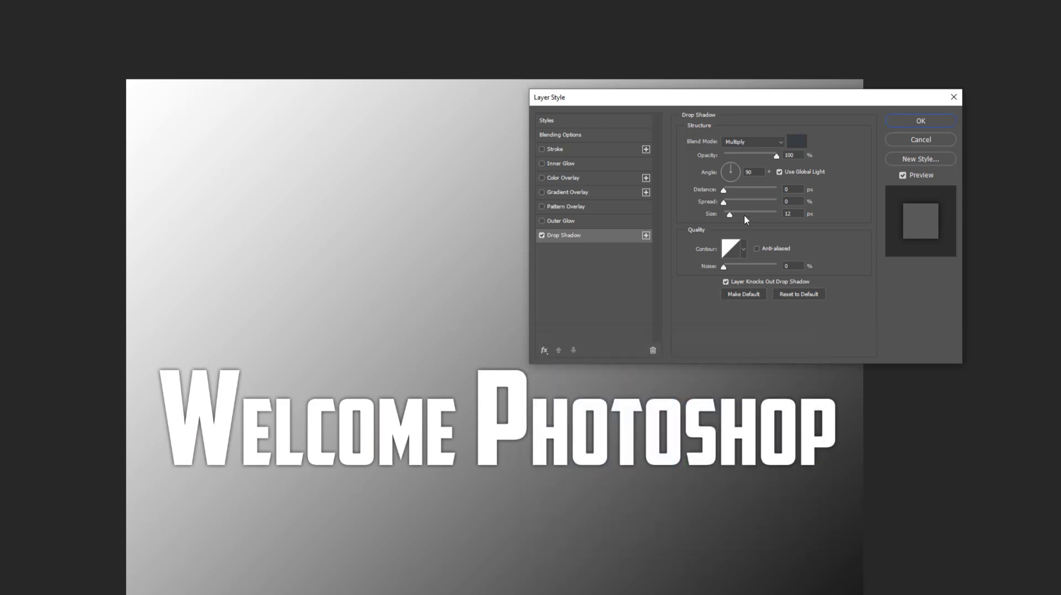
{"action": "mouse_move", "coordinate": [728, 219]}
{"action": "left_mouse_down"}
{"action": "mouse_move", "coordinate": [751, 214]}
{"action": "mouse_move", "coordinate": [730, 215]}
{"action": "left_mouse_up"}
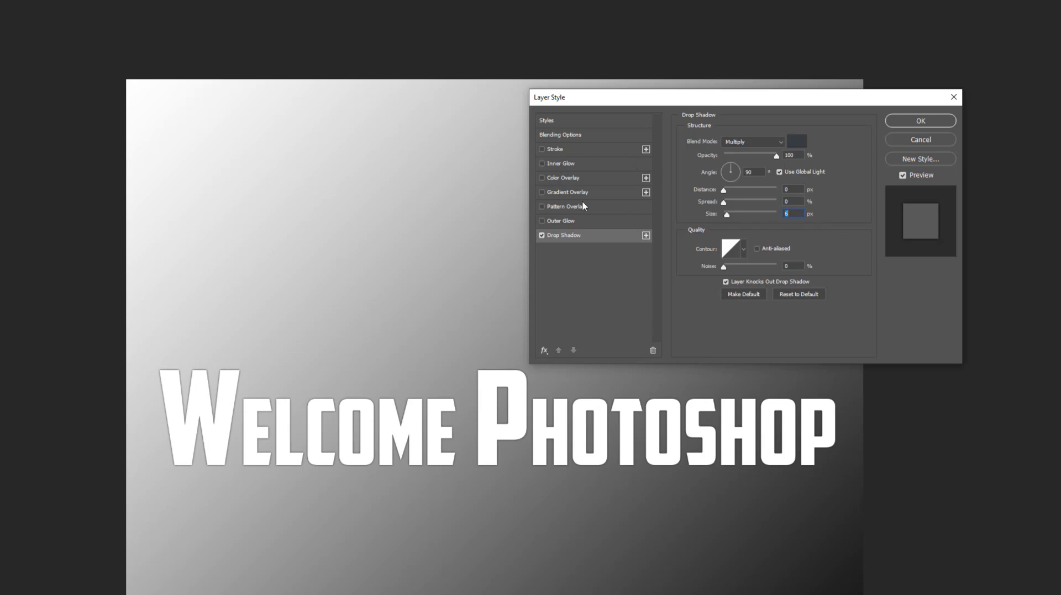
- Enable the Pattern Overlay on the text with the Mettal pattern and set its scale to 80%
{"action": "left_click", "coordinate": [605, 206]}
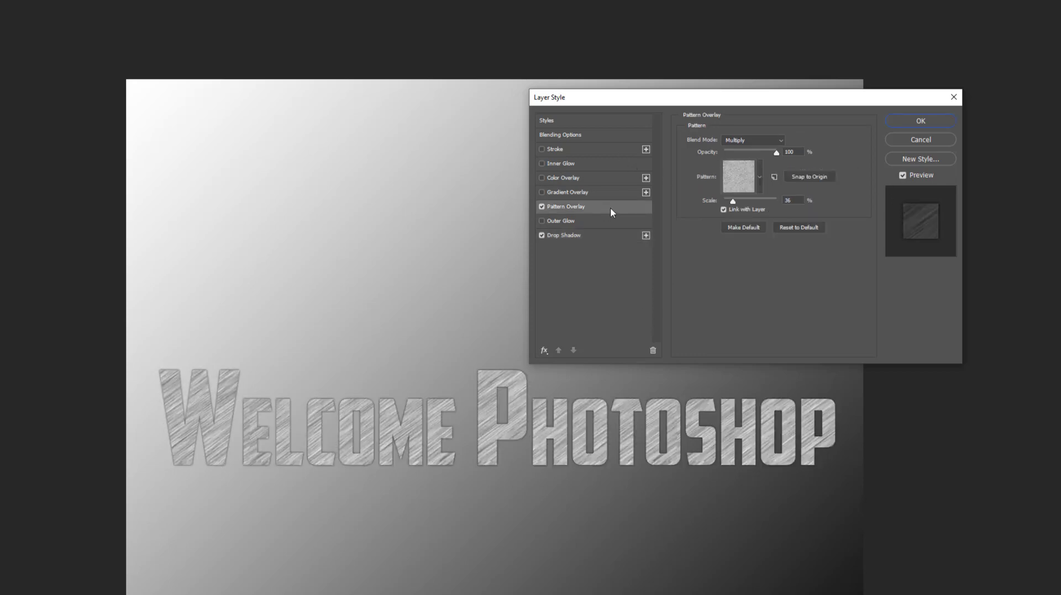
{"action": "left_click", "coordinate": [757, 185]}
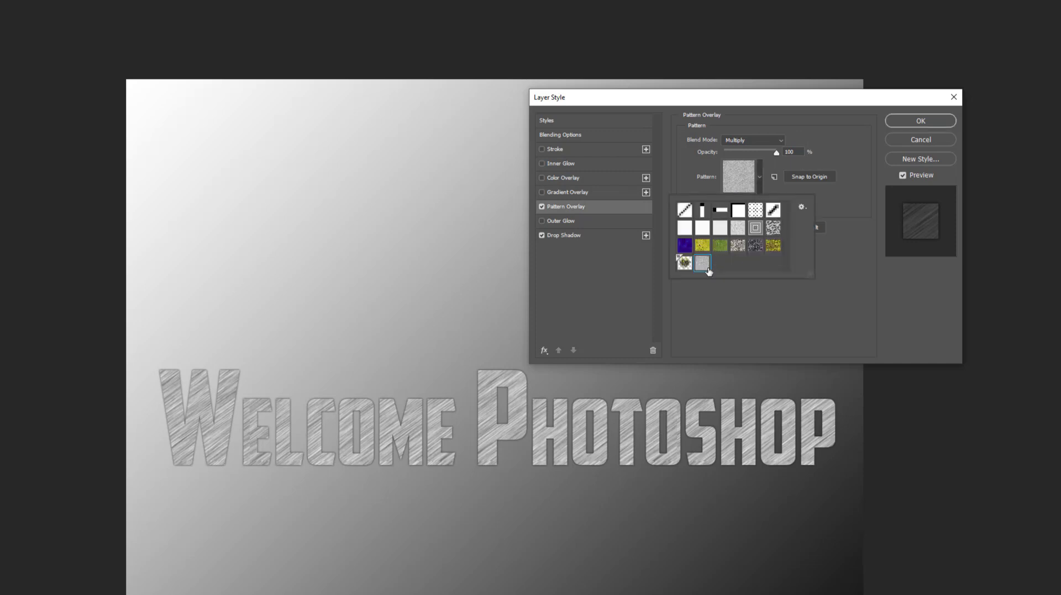
{"action": "left_click", "coordinate": [844, 192]}
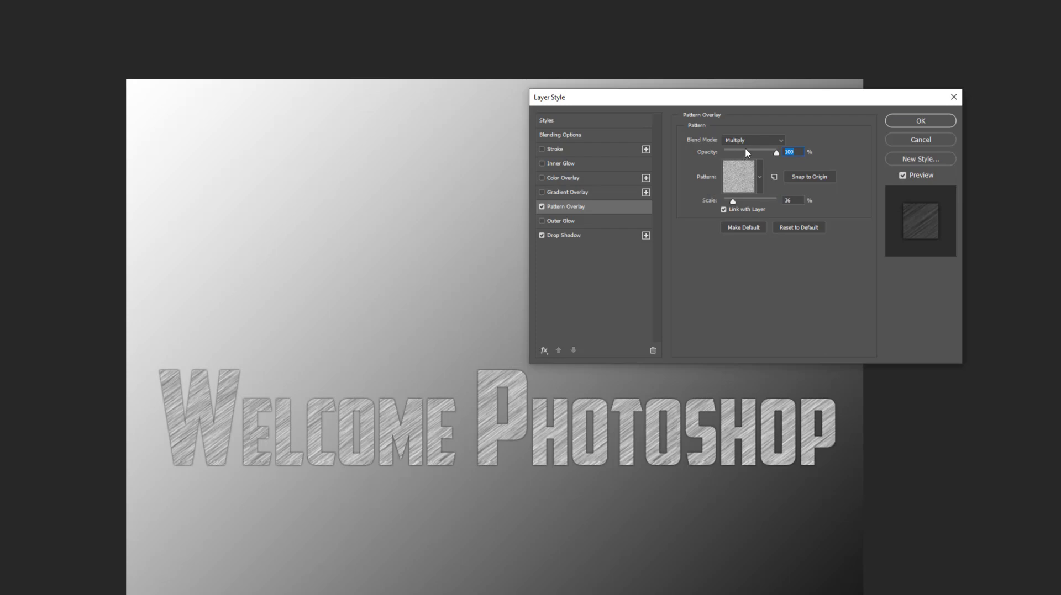
{"action": "mouse_move", "coordinate": [732, 202]}
{"action": "left_mouse_down"}
{"action": "mouse_move", "coordinate": [768, 191]}
{"action": "mouse_move", "coordinate": [741, 194]}
{"action": "left_mouse_up"}
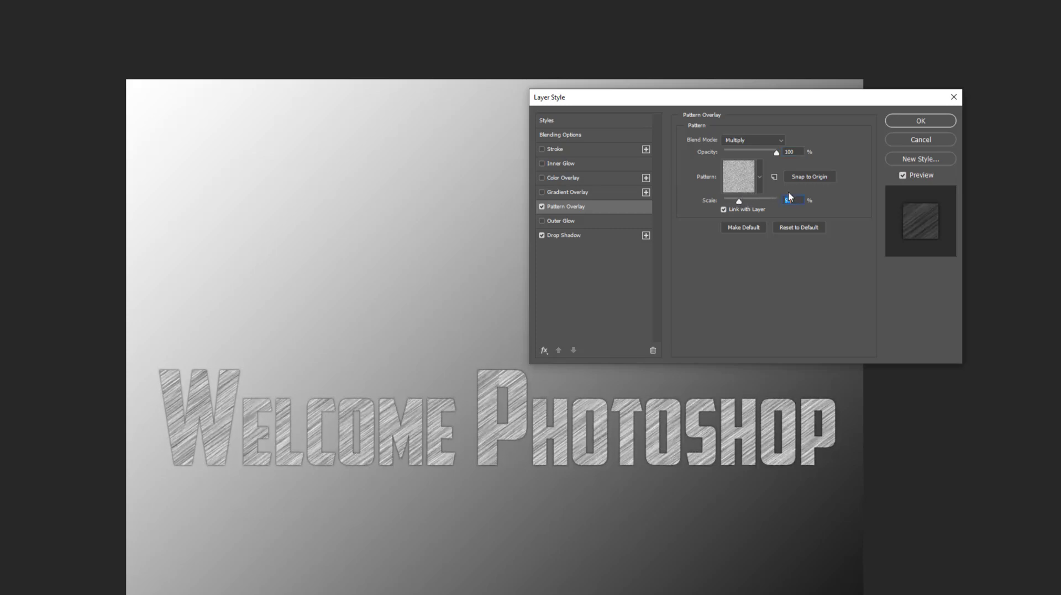
{"action": "type", "text": "50"}
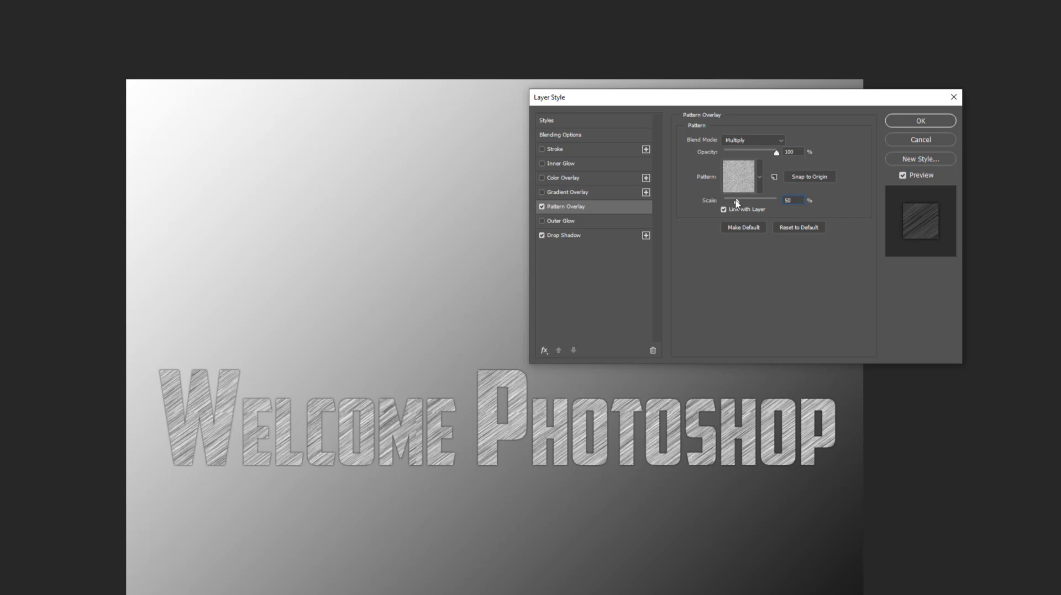
{"action": "left_click_drag", "start_coordinate": [737, 203], "coordinate": [738, 204]}
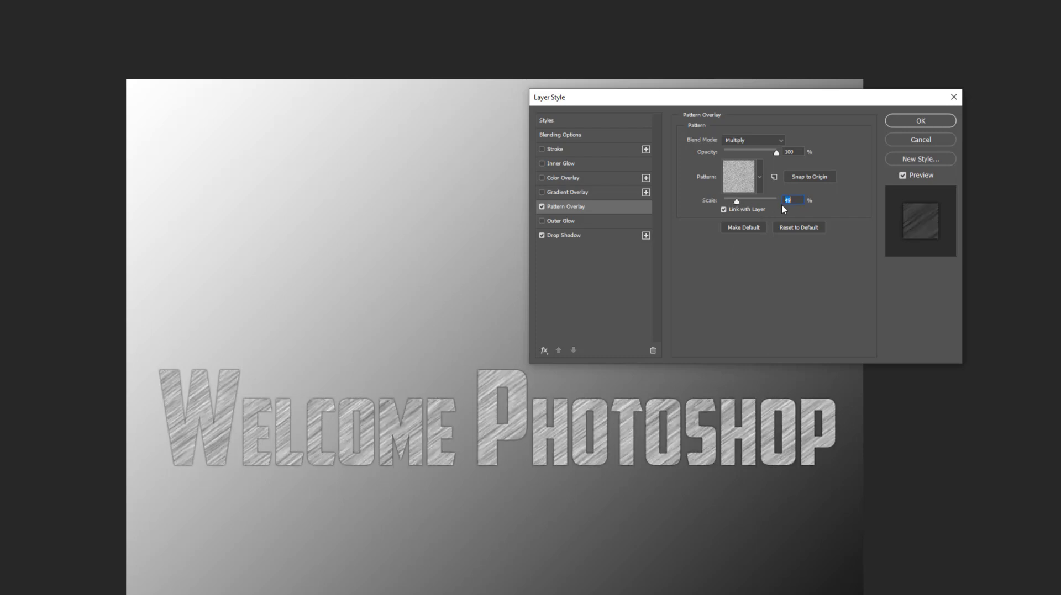
{"action": "type", "text": "80"}
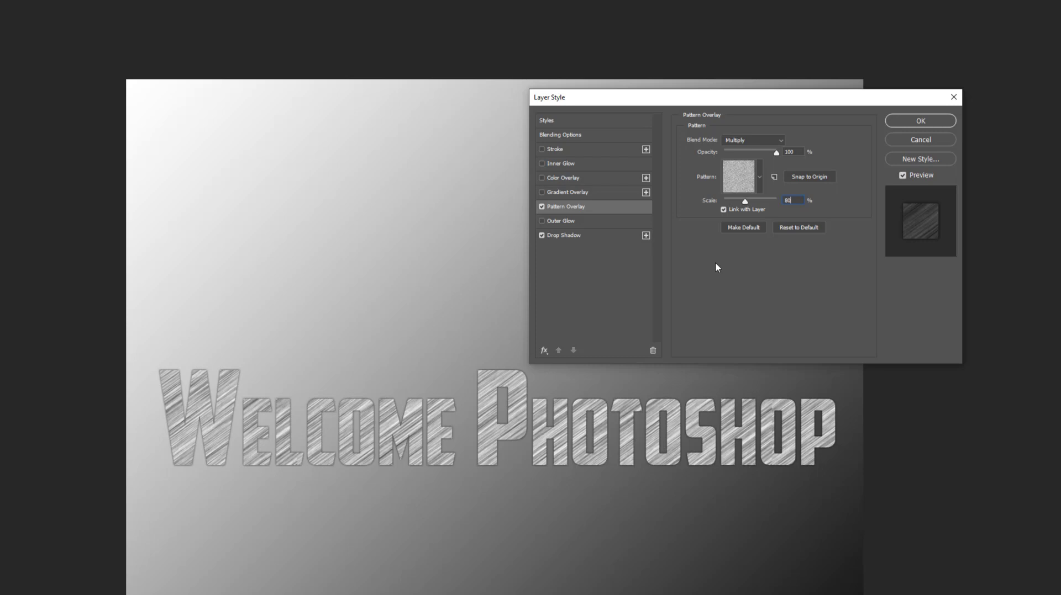
- Enable the Gradient Overlay on the text and set the gradient's starting colour stop to dark slate grey 3b4348
{"action": "left_click", "coordinate": [587, 193]}
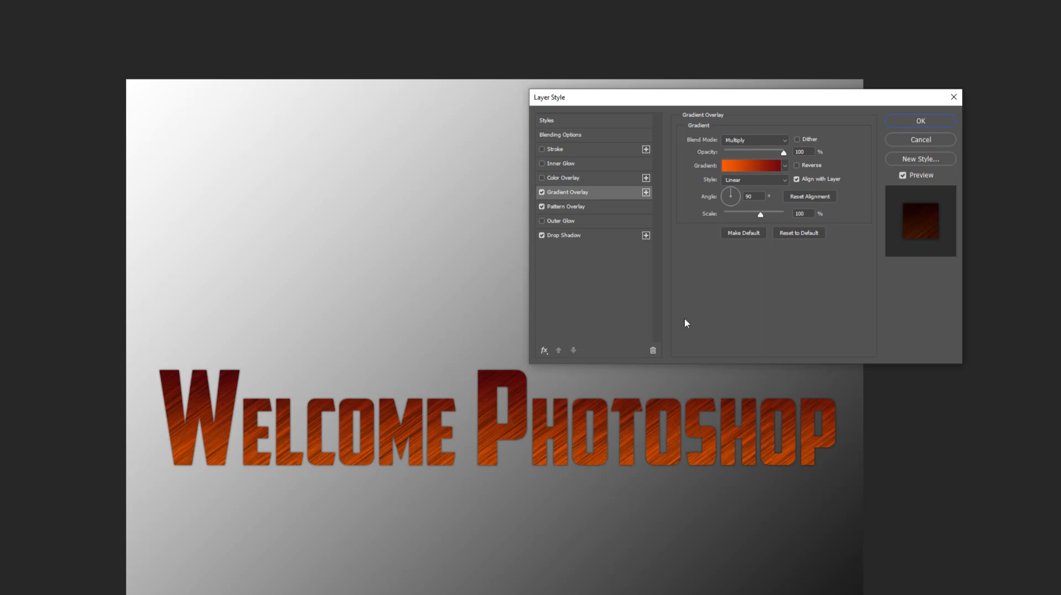
{"action": "left_click", "coordinate": [752, 165]}
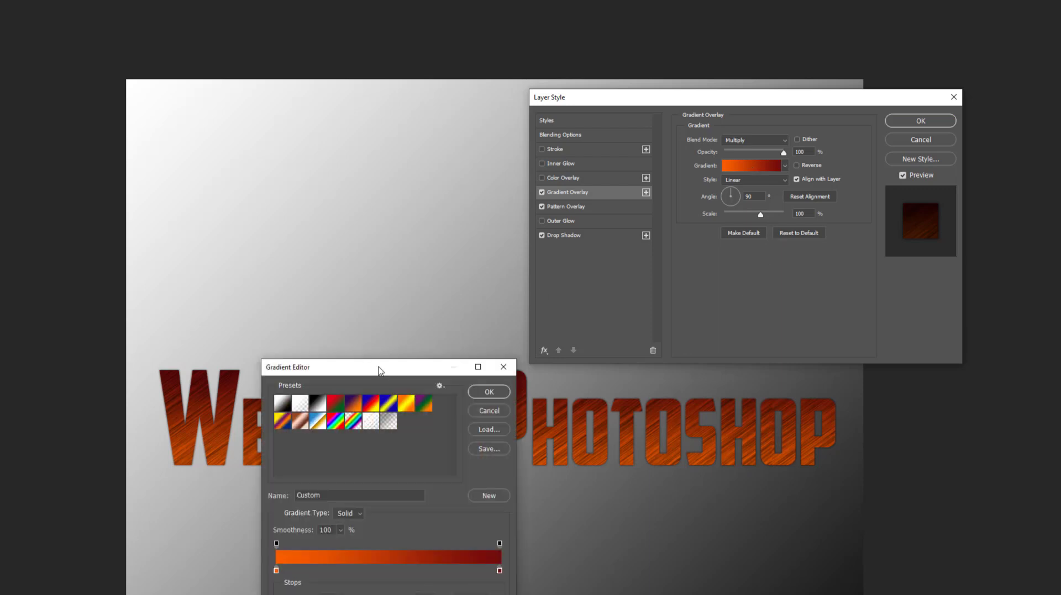
{"action": "left_click_drag", "start_coordinate": [376, 375], "coordinate": [383, 97]}
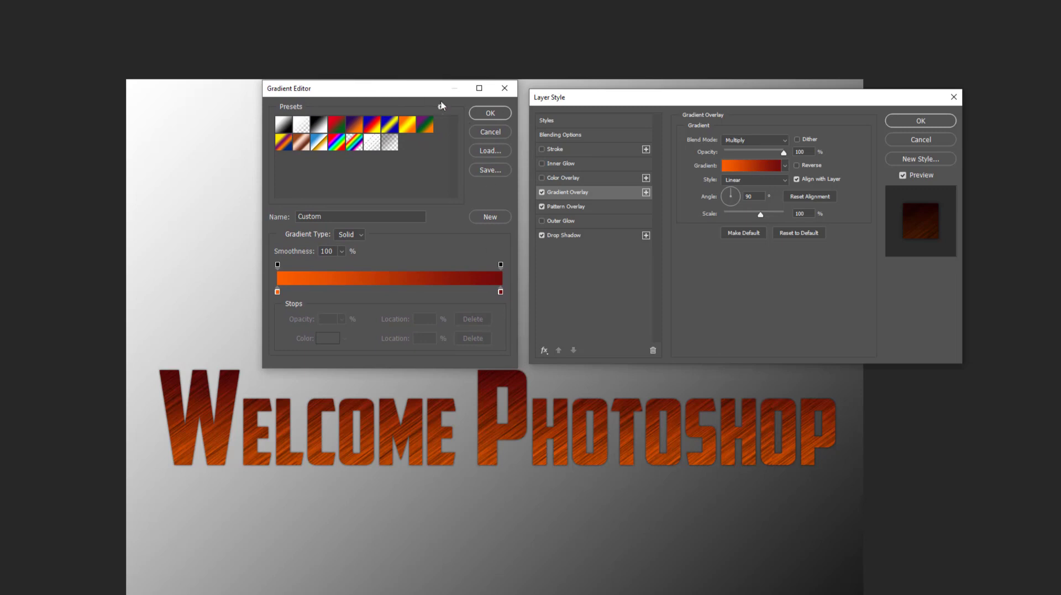
{"action": "left_click", "coordinate": [277, 293]}
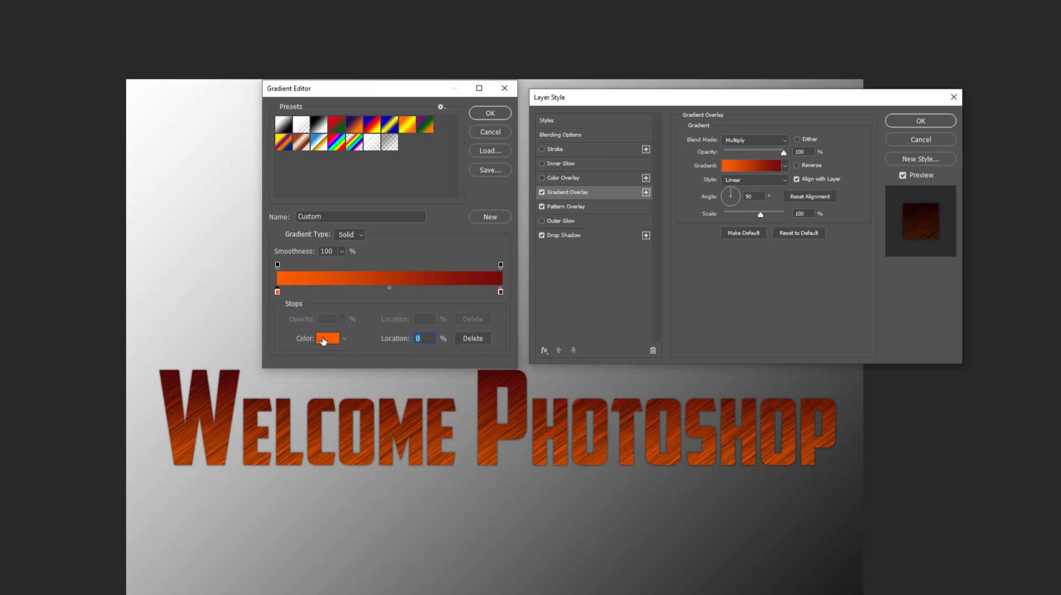
{"action": "left_click", "coordinate": [323, 340]}
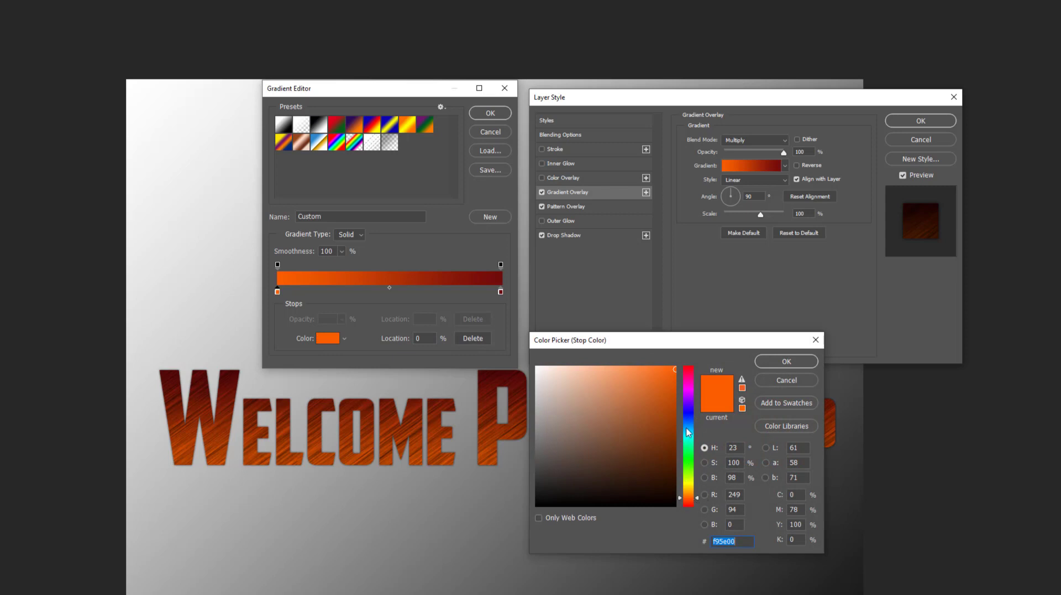
{"action": "left_click", "coordinate": [688, 430]}
{"action": "left_click", "coordinate": [547, 460]}
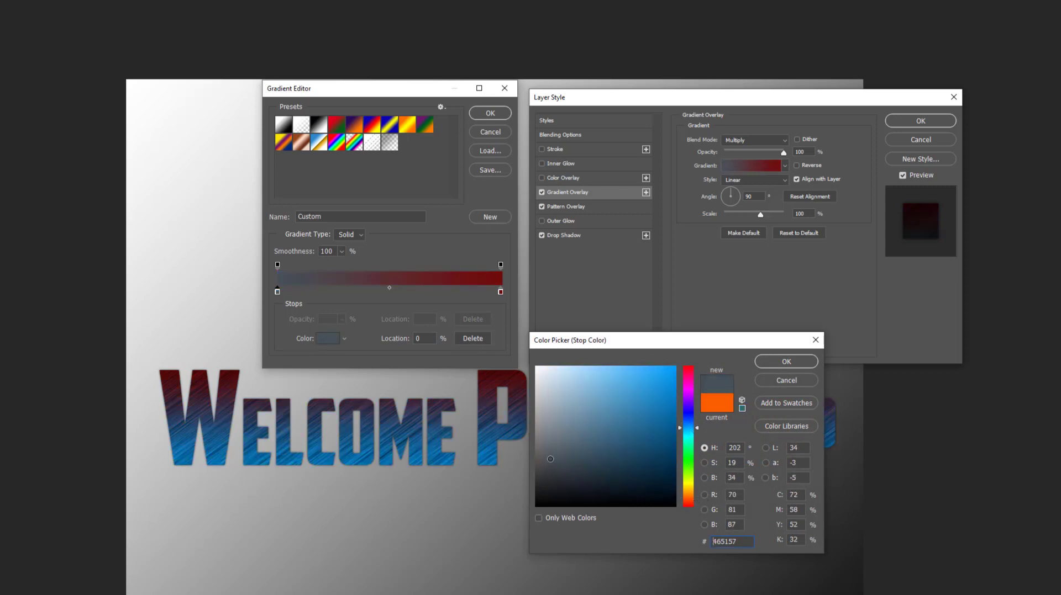
{"action": "left_click", "coordinate": [560, 455]}
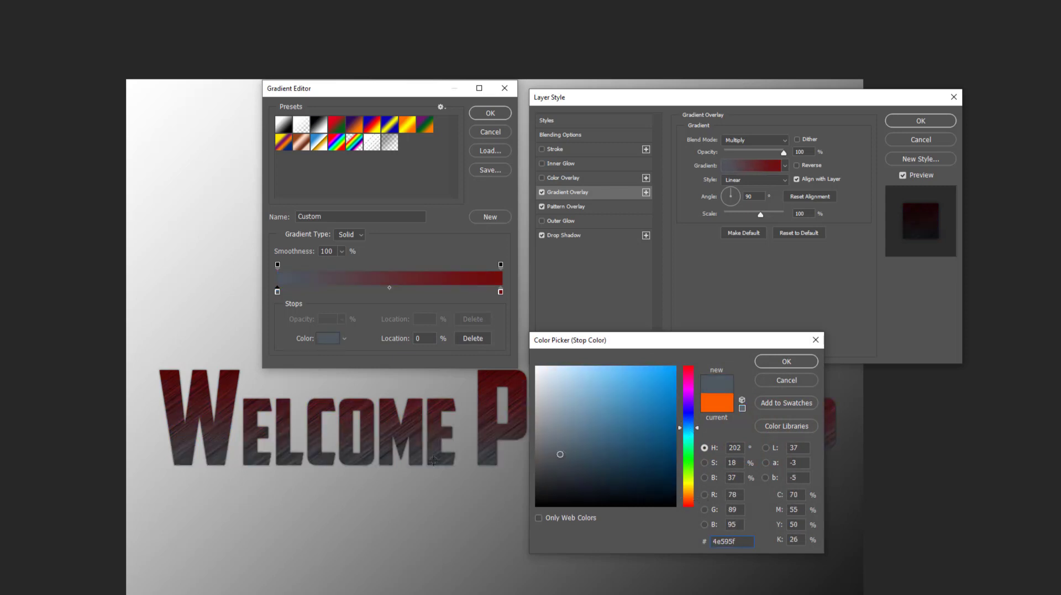
{"action": "mouse_move", "coordinate": [560, 455]}
{"action": "left_mouse_down"}
{"action": "mouse_move", "coordinate": [550, 474]}
{"action": "mouse_move", "coordinate": [560, 467]}
{"action": "left_mouse_up"}
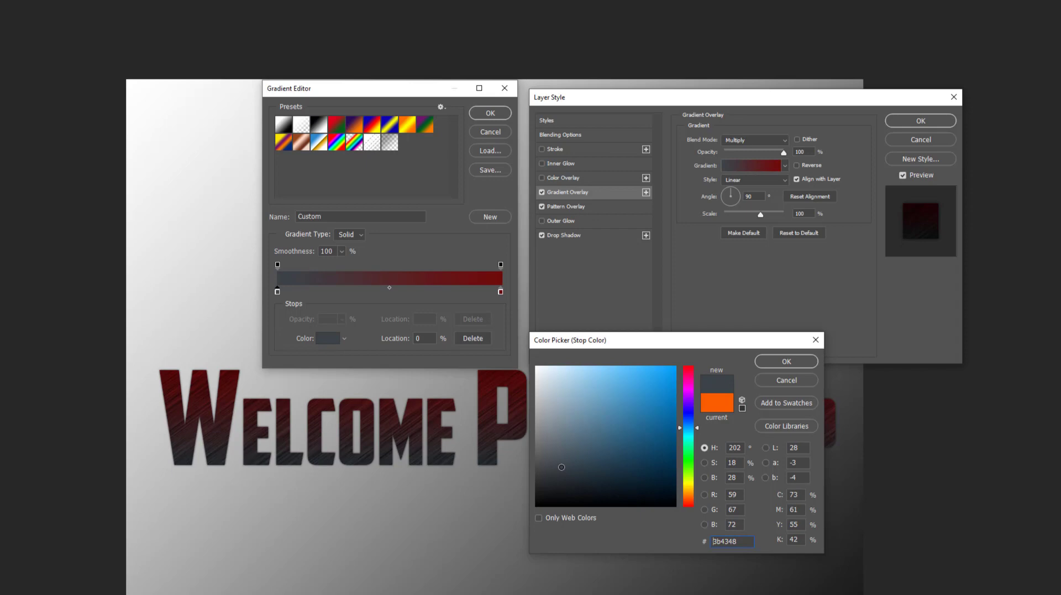
{"action": "left_click", "coordinate": [791, 362]}
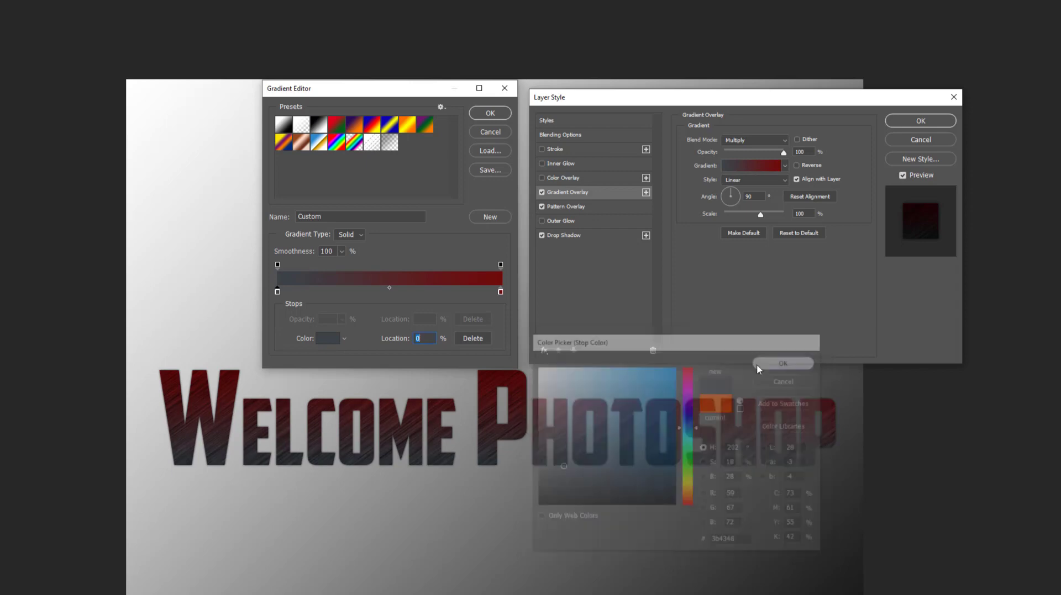
- Set the gradient's end colour stop to a very light bluish white, keeping it at location 100%
{"action": "left_click", "coordinate": [499, 293]}
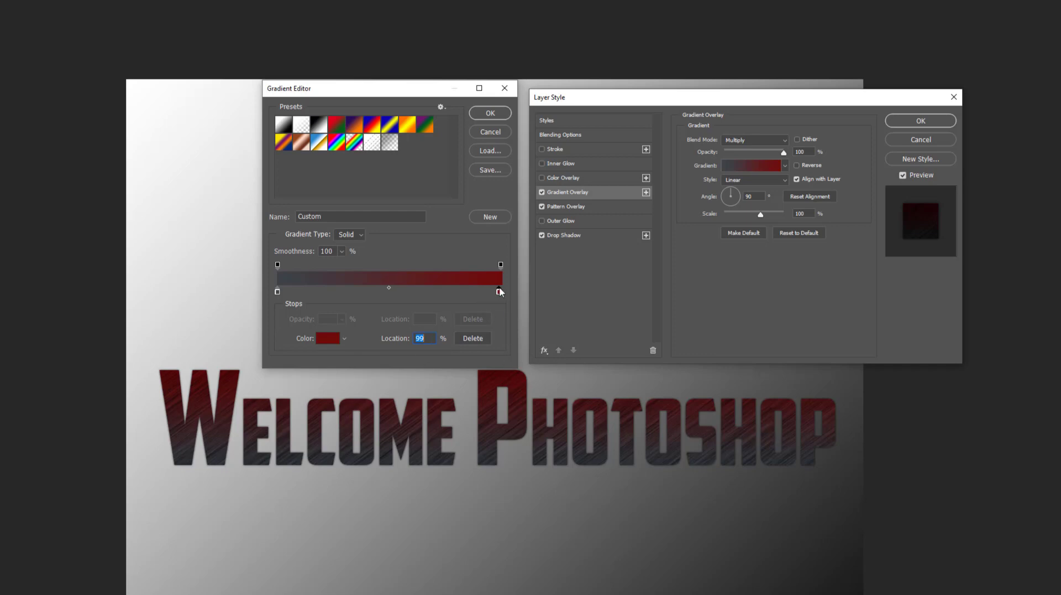
{"action": "left_click_drag", "start_coordinate": [499, 292], "coordinate": [501, 292]}
{"action": "left_click", "coordinate": [325, 340]}
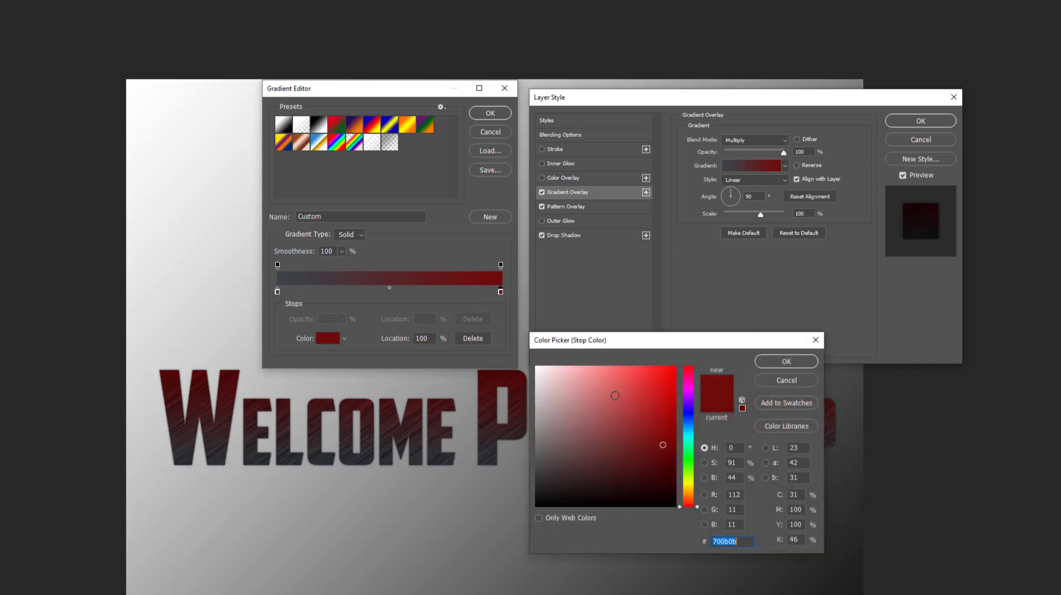
{"action": "left_click", "coordinate": [688, 430]}
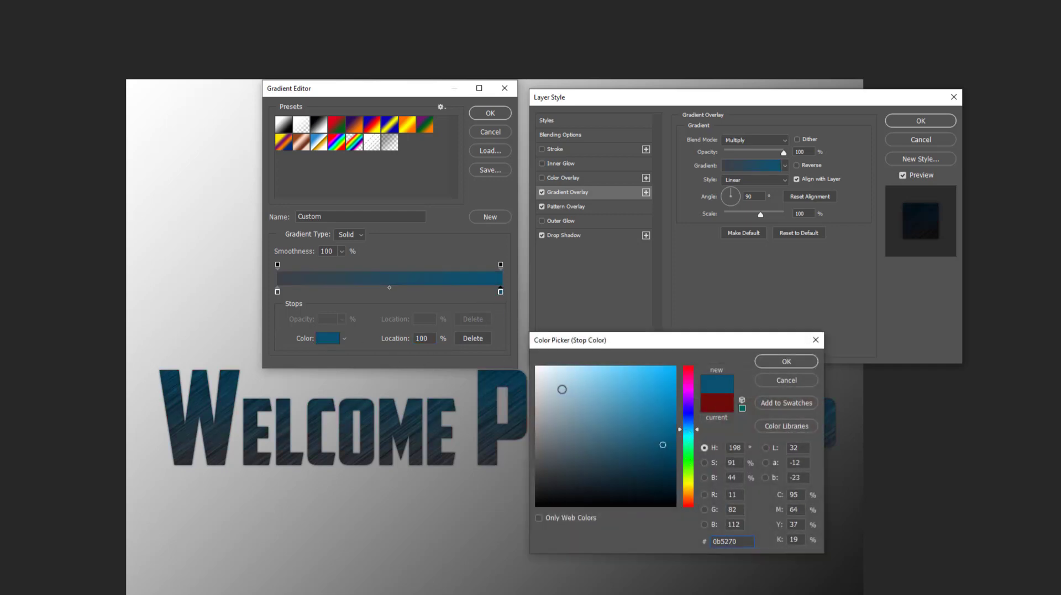
{"action": "left_click", "coordinate": [555, 385]}
{"action": "left_click_drag", "start_coordinate": [555, 385], "coordinate": [541, 372]}
{"action": "left_click", "coordinate": [787, 361]}
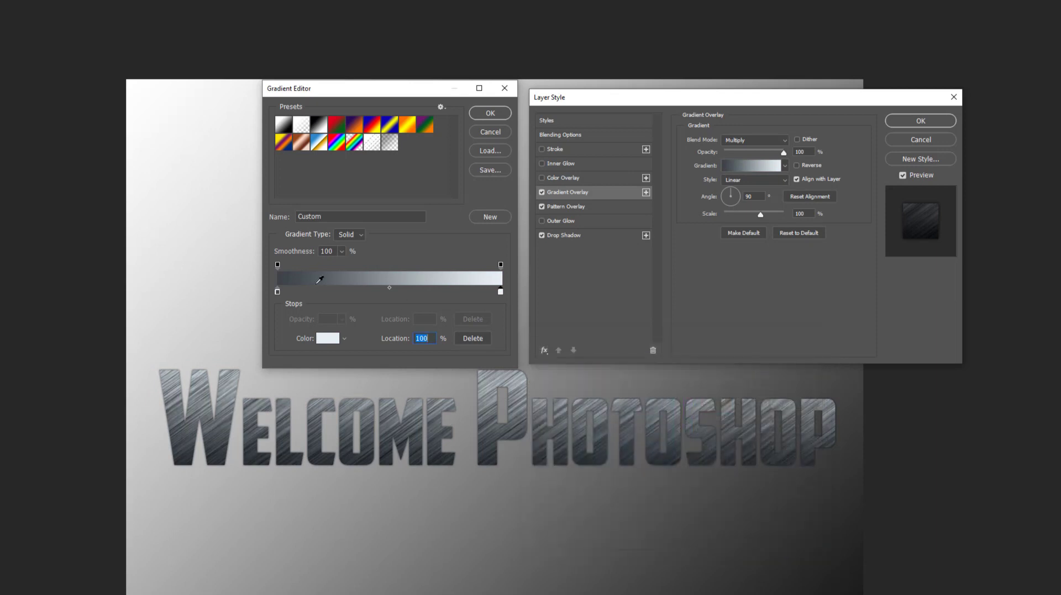
- Change the gradient's starting colour stop to neutral grey 5a5c5d and accept the gradient
{"action": "left_click", "coordinate": [278, 290]}
{"action": "double_click", "coordinate": [278, 290]}
{"action": "mouse_move", "coordinate": [561, 467]}
{"action": "left_mouse_down"}
{"action": "mouse_move", "coordinate": [542, 446]}
{"action": "mouse_move", "coordinate": [540, 456]}
{"action": "left_mouse_up"}
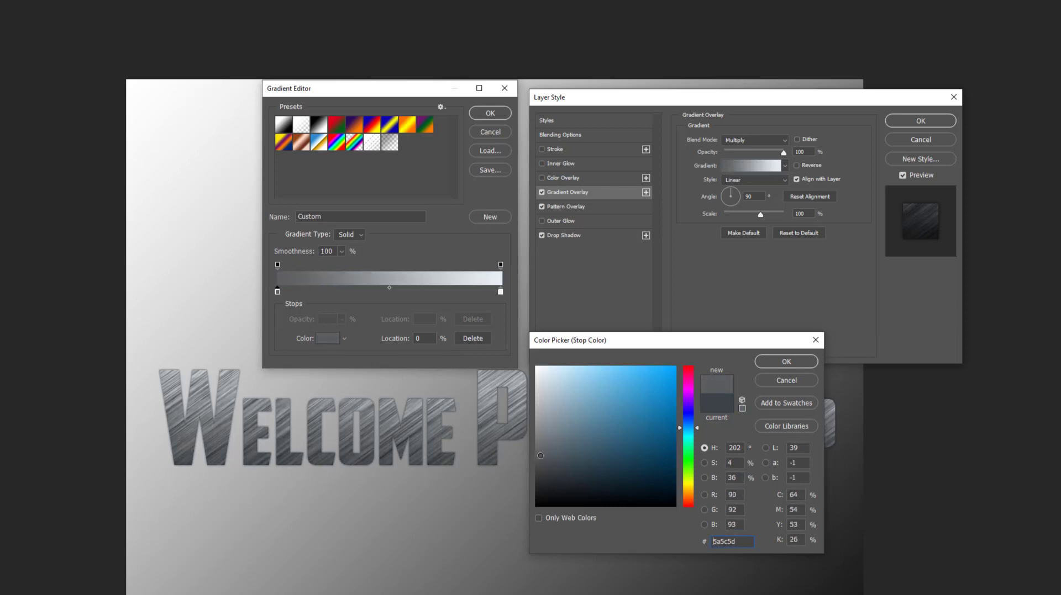
{"action": "left_click", "coordinate": [771, 362]}
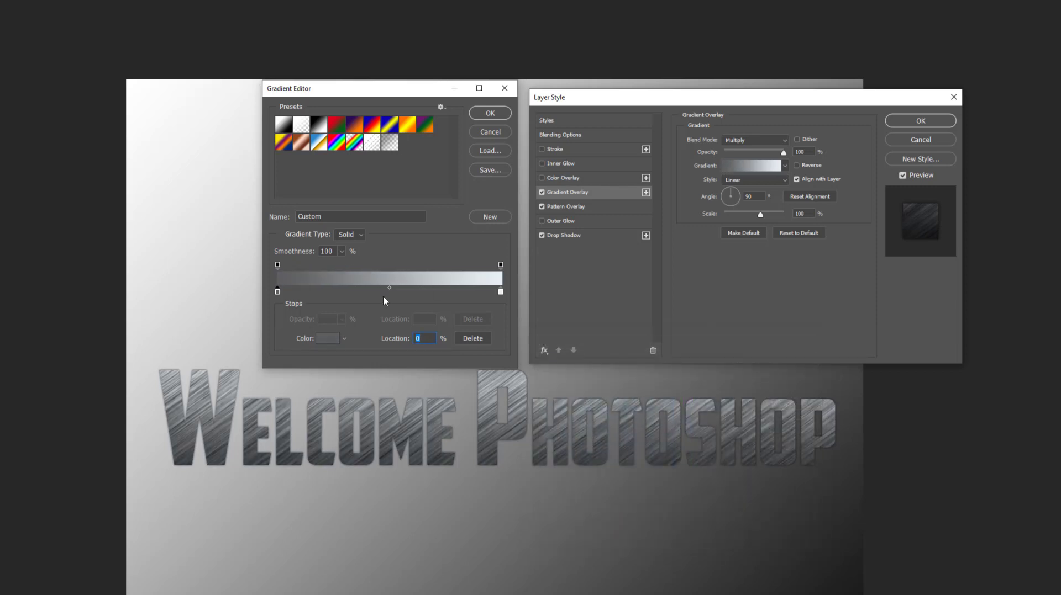
{"action": "left_click", "coordinate": [488, 113]}
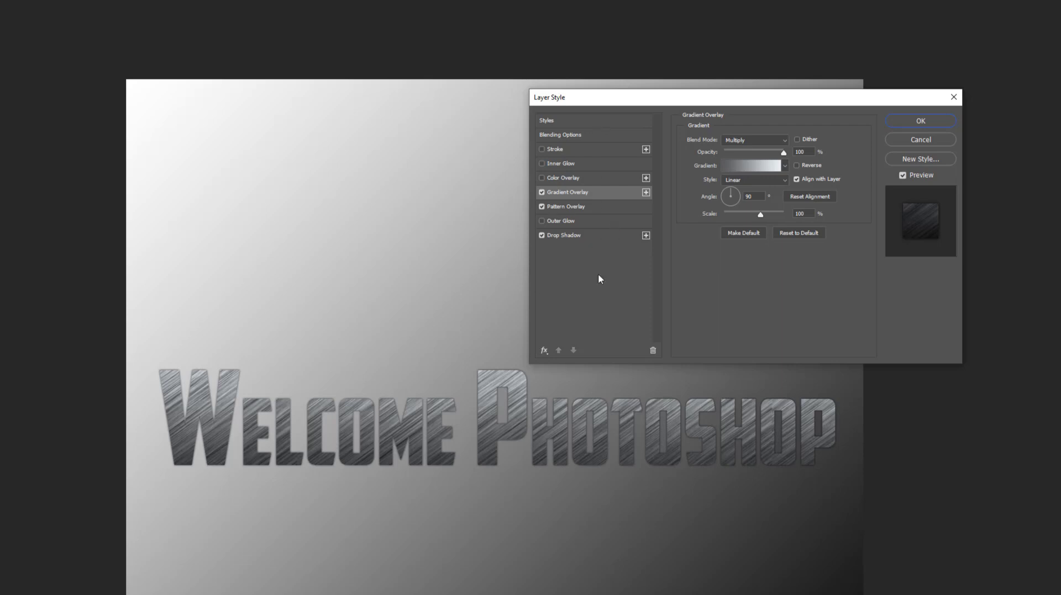
- Add a Satin effect to the text with Soft Light blending, about 64% opacity and a distance of about 61 px
{"action": "left_click", "coordinate": [544, 353]}
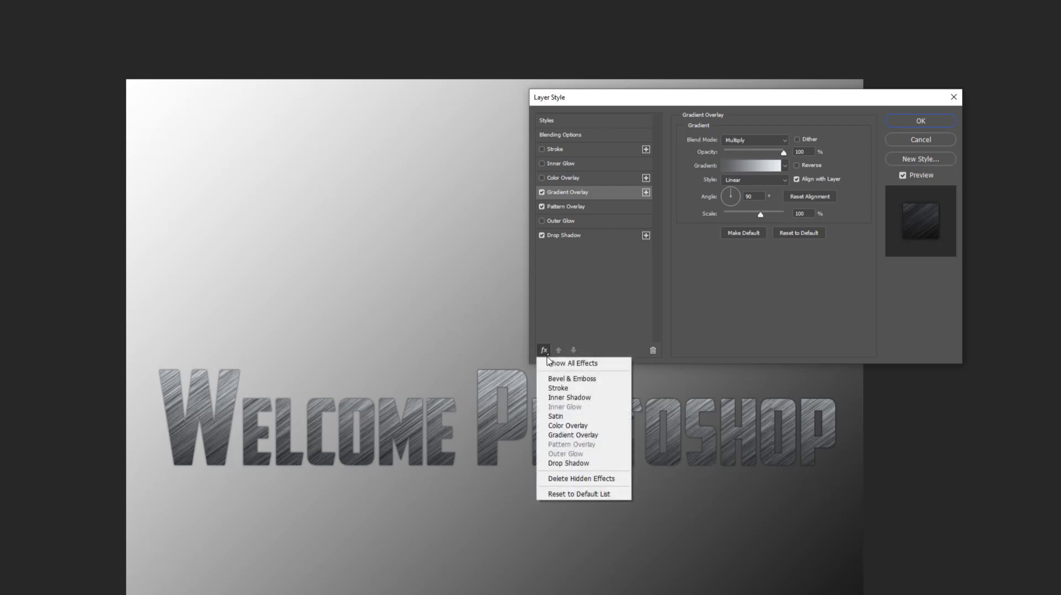
{"action": "left_click", "coordinate": [578, 418]}
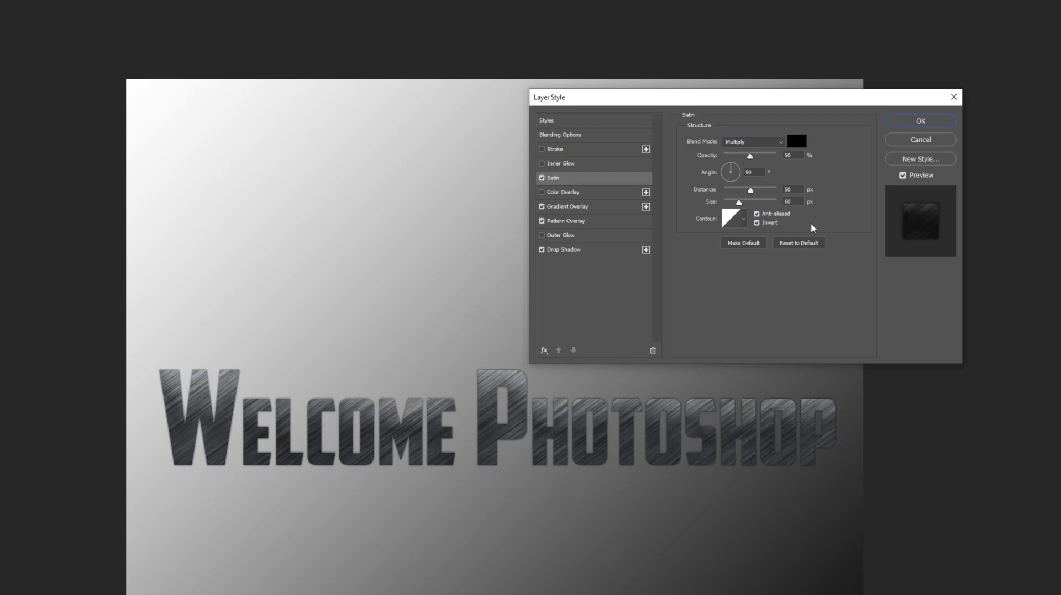
{"action": "mouse_move", "coordinate": [744, 196]}
{"action": "left_mouse_down"}
{"action": "mouse_move", "coordinate": [725, 195]}
{"action": "mouse_move", "coordinate": [758, 195]}
{"action": "left_mouse_up"}
{"action": "mouse_move", "coordinate": [750, 157]}
{"action": "left_mouse_down"}
{"action": "mouse_move", "coordinate": [772, 160]}
{"action": "mouse_move", "coordinate": [758, 161]}
{"action": "left_mouse_up"}
{"action": "left_click", "coordinate": [777, 141]}
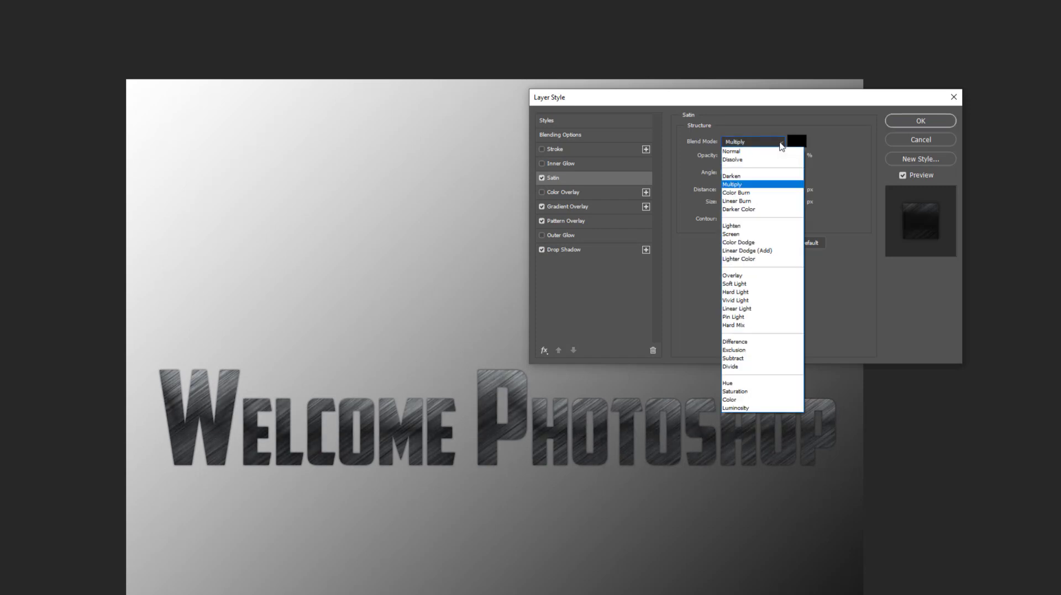
{"action": "left_click", "coordinate": [736, 284]}
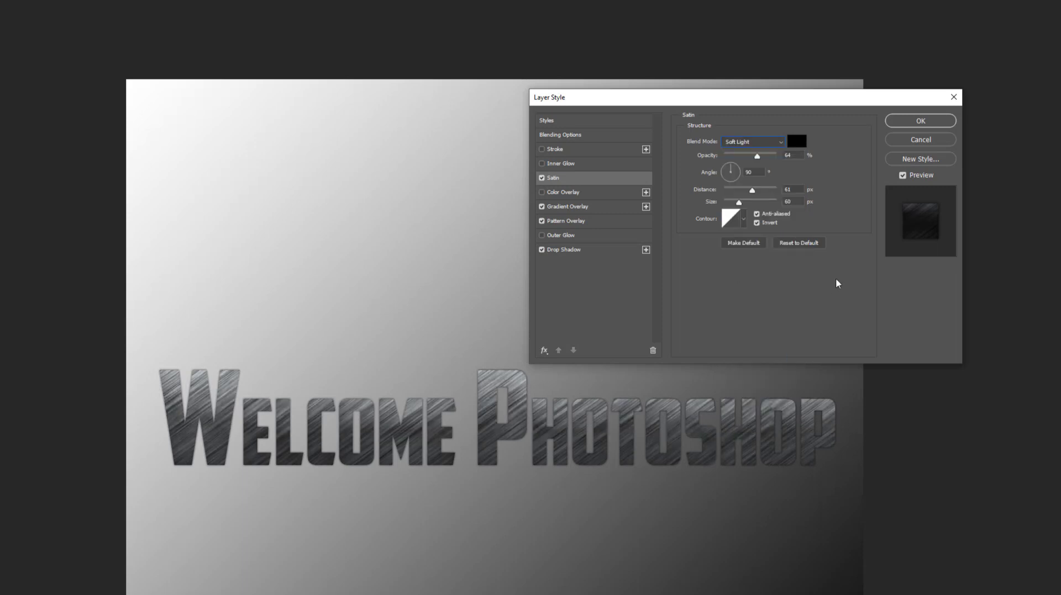
- Change the Satin effect to Overlay blending, with a distance of about 117 px and a size of about 73 px
{"action": "mouse_move", "coordinate": [752, 190]}
{"action": "left_mouse_down"}
{"action": "mouse_move", "coordinate": [780, 201]}
{"action": "mouse_move", "coordinate": [744, 196]}
{"action": "mouse_move", "coordinate": [757, 196]}
{"action": "left_mouse_up"}
{"action": "left_click", "coordinate": [768, 141]}
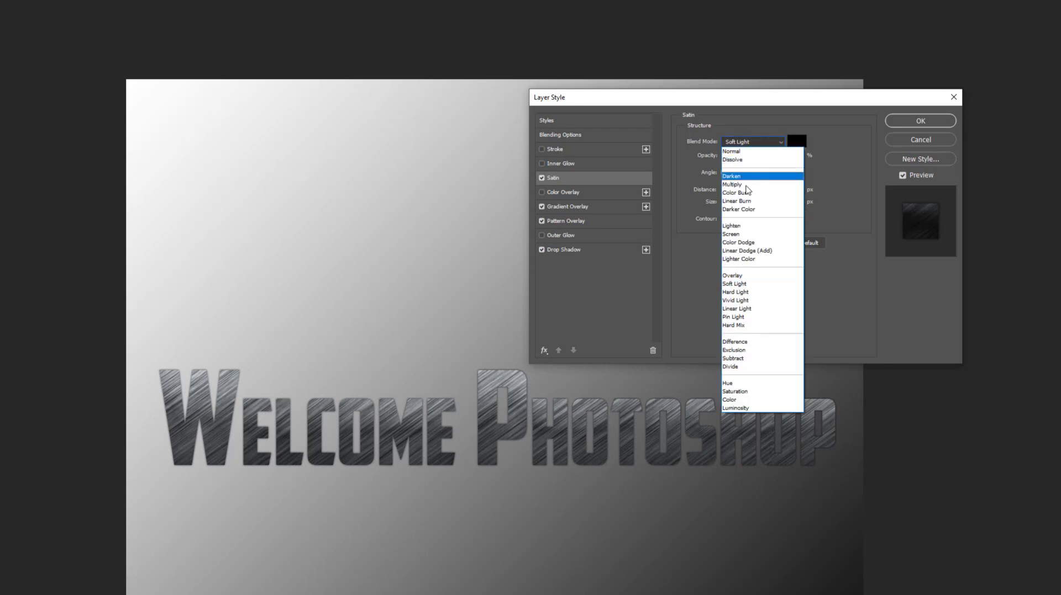
{"action": "left_click", "coordinate": [769, 234]}
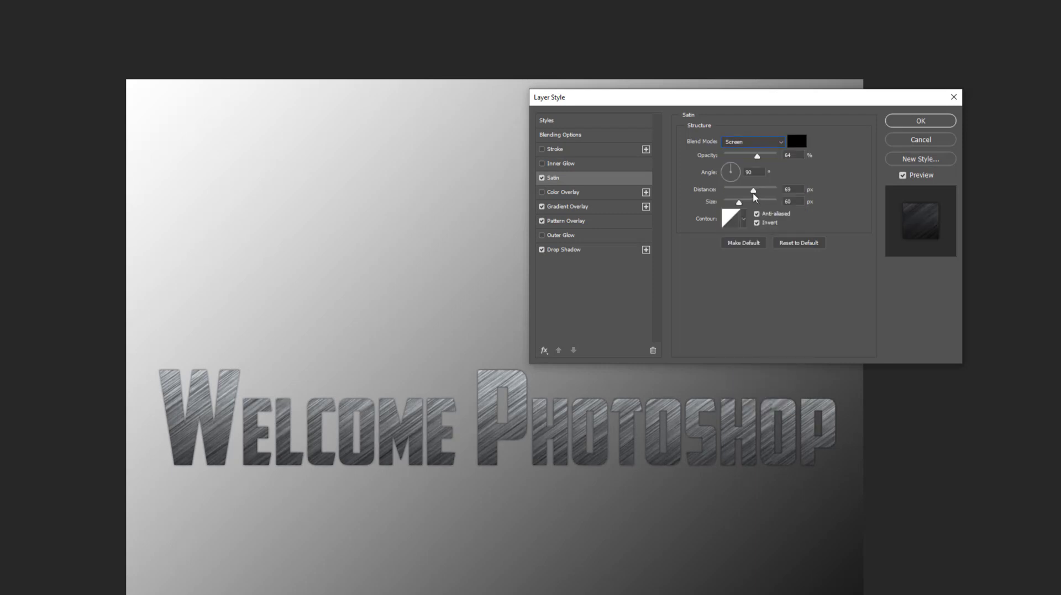
{"action": "mouse_move", "coordinate": [753, 191]}
{"action": "left_mouse_down"}
{"action": "mouse_move", "coordinate": [769, 193]}
{"action": "mouse_move", "coordinate": [734, 194]}
{"action": "mouse_move", "coordinate": [769, 192]}
{"action": "left_mouse_up"}
{"action": "left_click", "coordinate": [781, 140]}
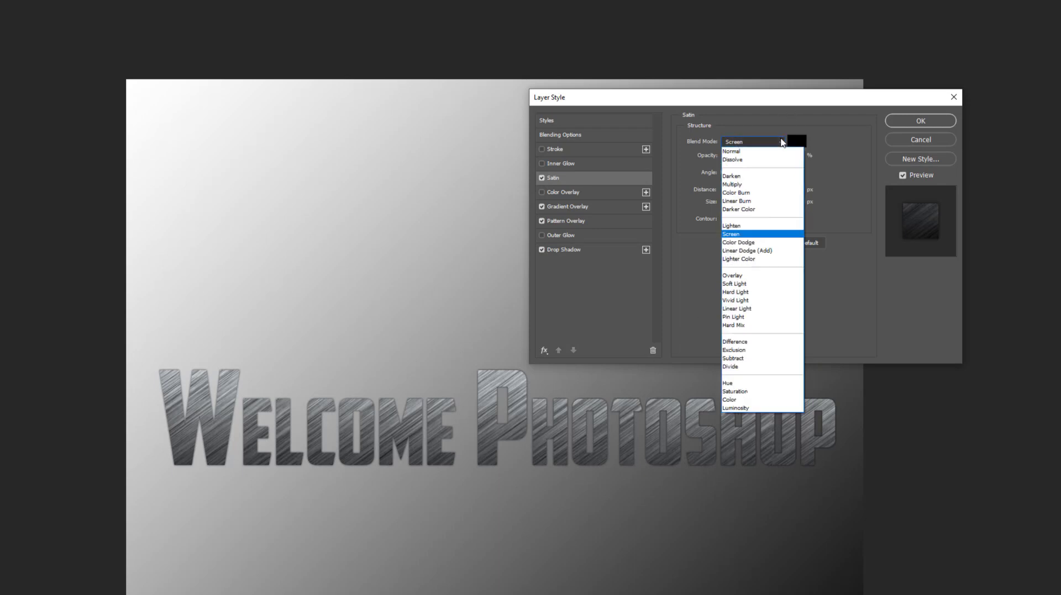
{"action": "left_click", "coordinate": [757, 281]}
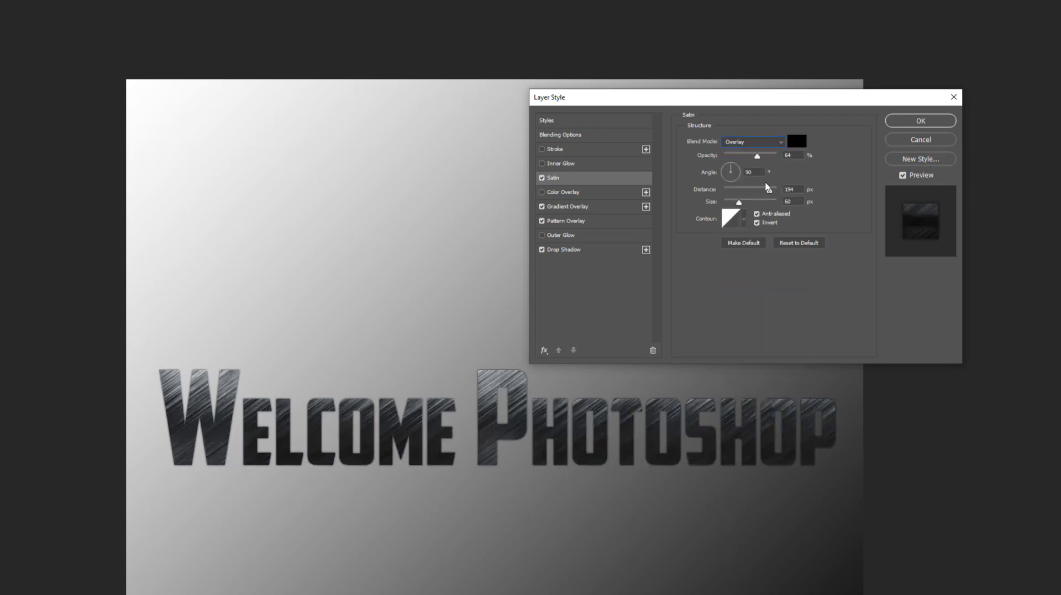
{"action": "mouse_move", "coordinate": [768, 192]}
{"action": "left_mouse_down"}
{"action": "mouse_move", "coordinate": [750, 195]}
{"action": "mouse_move", "coordinate": [761, 194]}
{"action": "left_mouse_up"}
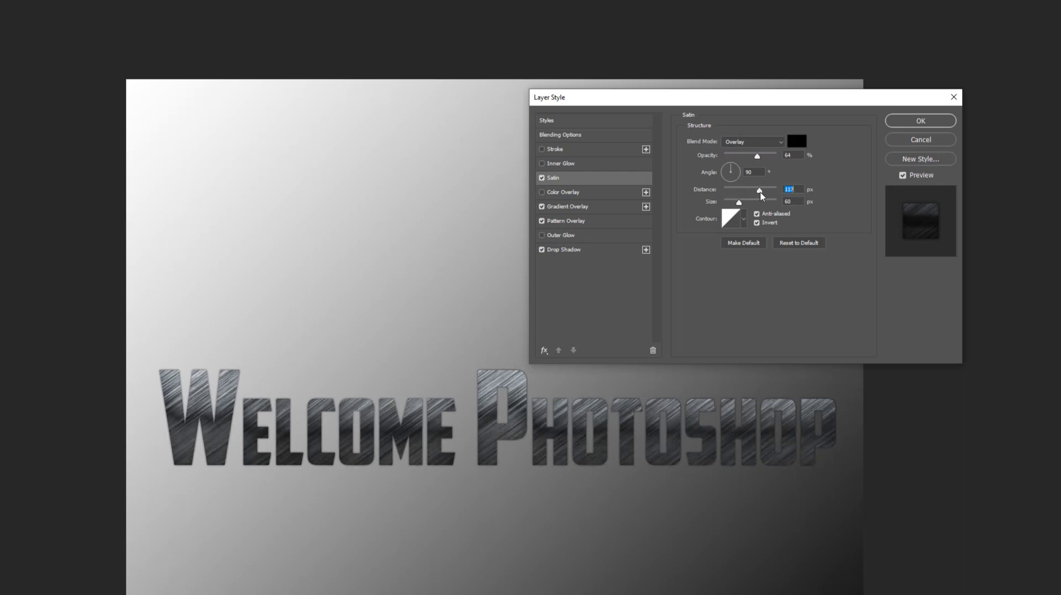
{"action": "mouse_move", "coordinate": [739, 203]}
{"action": "left_mouse_down"}
{"action": "mouse_move", "coordinate": [728, 204]}
{"action": "mouse_move", "coordinate": [741, 203]}
{"action": "left_mouse_up"}
- Add a Bevel & Emboss effect to the text, trying Outer Bevel before choosing the Emboss style
{"action": "left_click", "coordinate": [544, 350]}
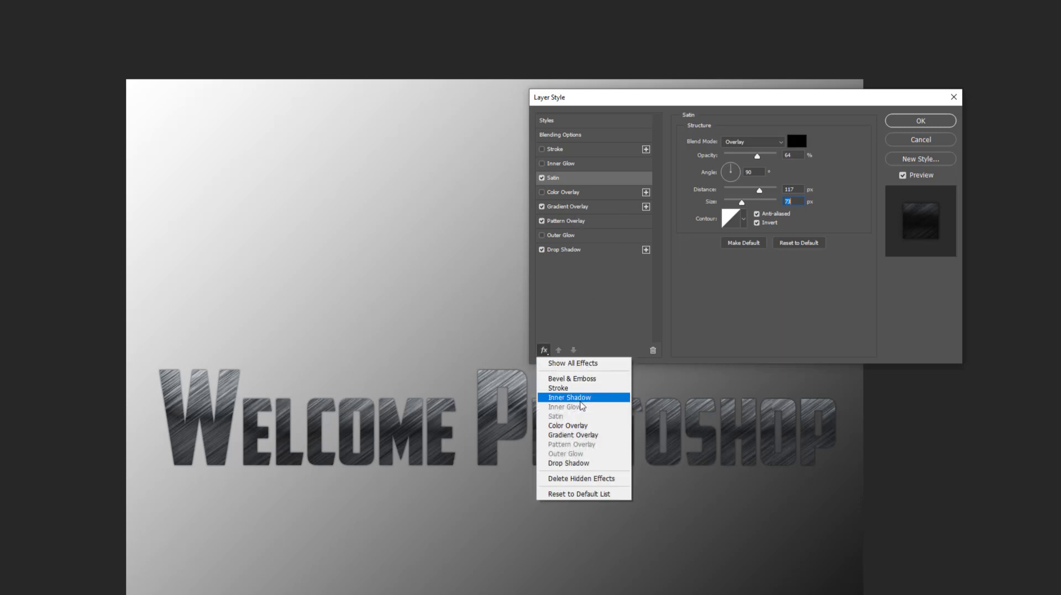
{"action": "left_click", "coordinate": [572, 379]}
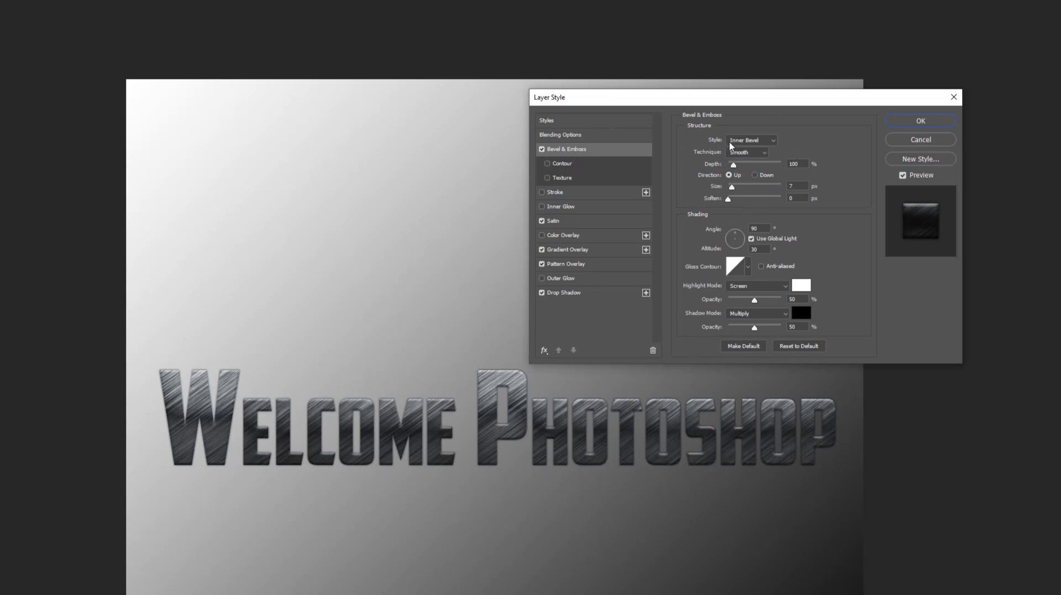
{"action": "left_click", "coordinate": [770, 142]}
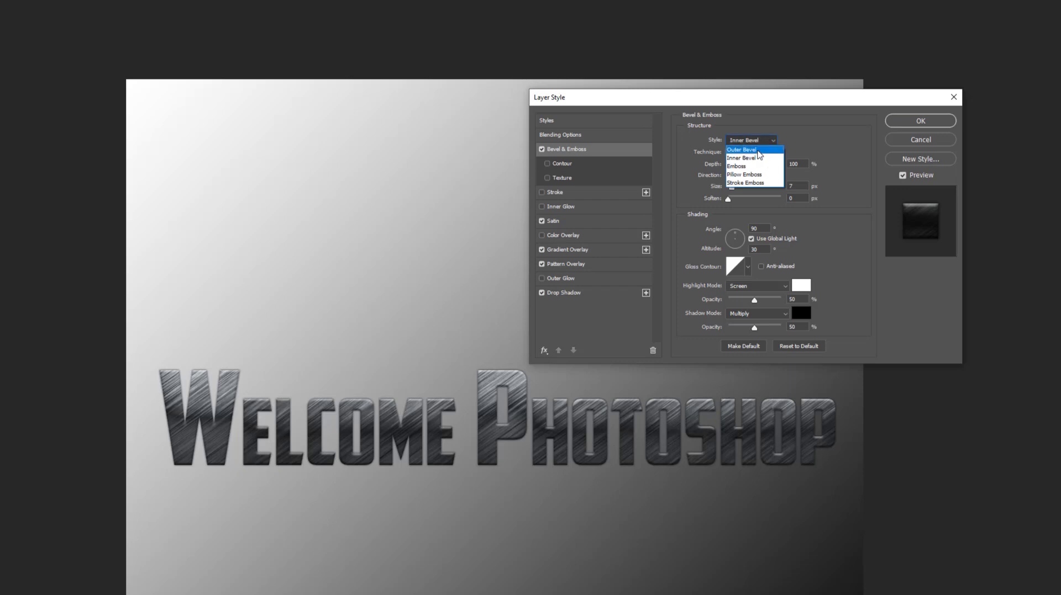
{"action": "left_click", "coordinate": [777, 149]}
{"action": "left_click", "coordinate": [772, 142]}
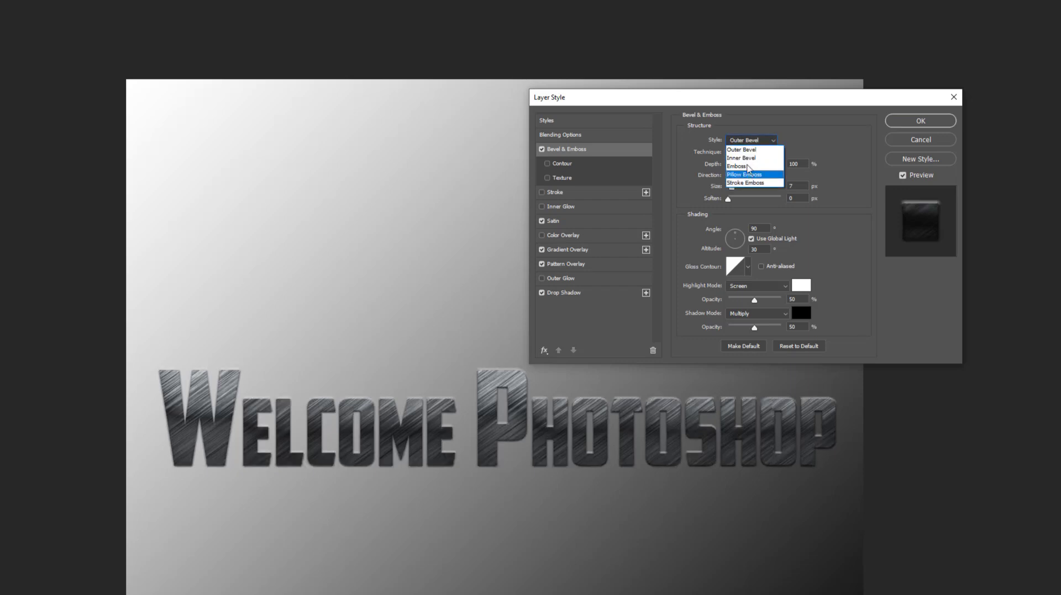
{"action": "left_click", "coordinate": [749, 169]}
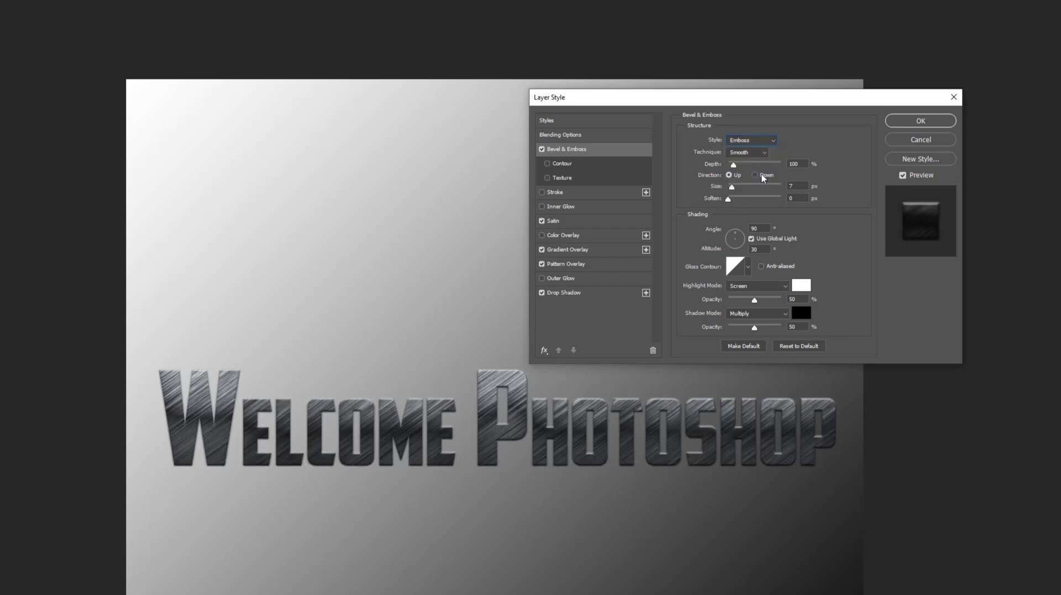
- Try the Pillow Emboss and Stroke Emboss styles on the text's bevel
{"action": "left_click", "coordinate": [771, 143]}
{"action": "left_click", "coordinate": [753, 178]}
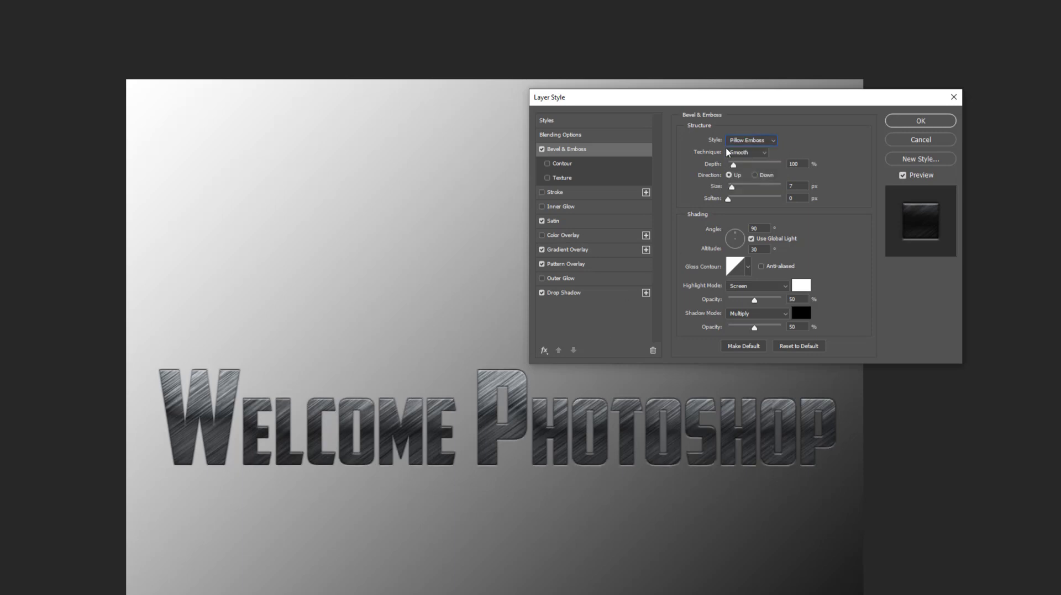
{"action": "left_click", "coordinate": [765, 143]}
{"action": "left_click", "coordinate": [755, 185]}
- Set the bevel style to Emboss with a depth of about 240% and a size of 2 px
{"action": "left_click", "coordinate": [770, 141]}
{"action": "left_click", "coordinate": [746, 166]}
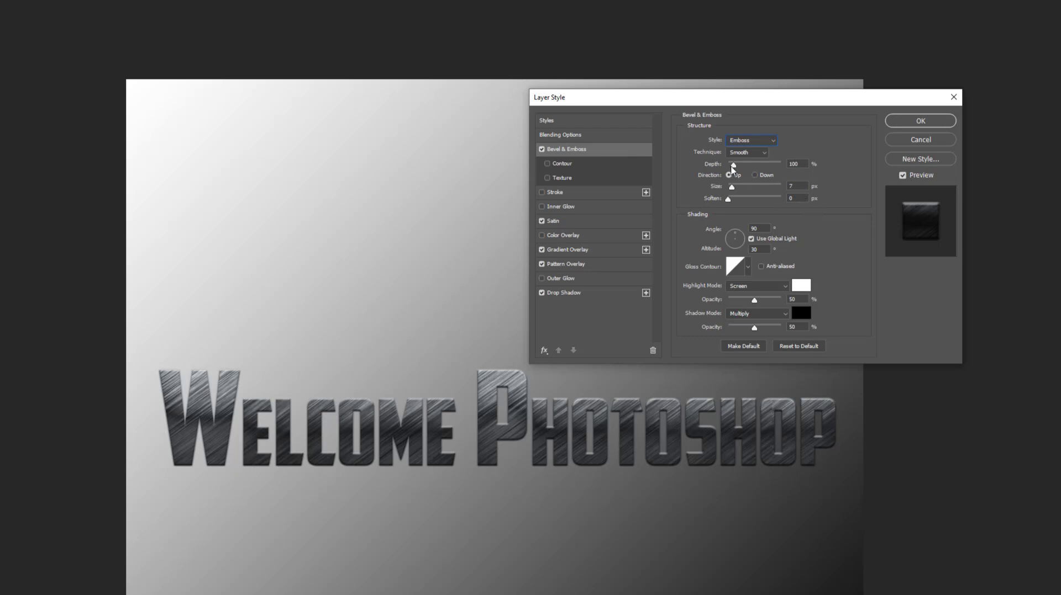
{"action": "left_click_drag", "start_coordinate": [733, 167], "coordinate": [728, 192]}
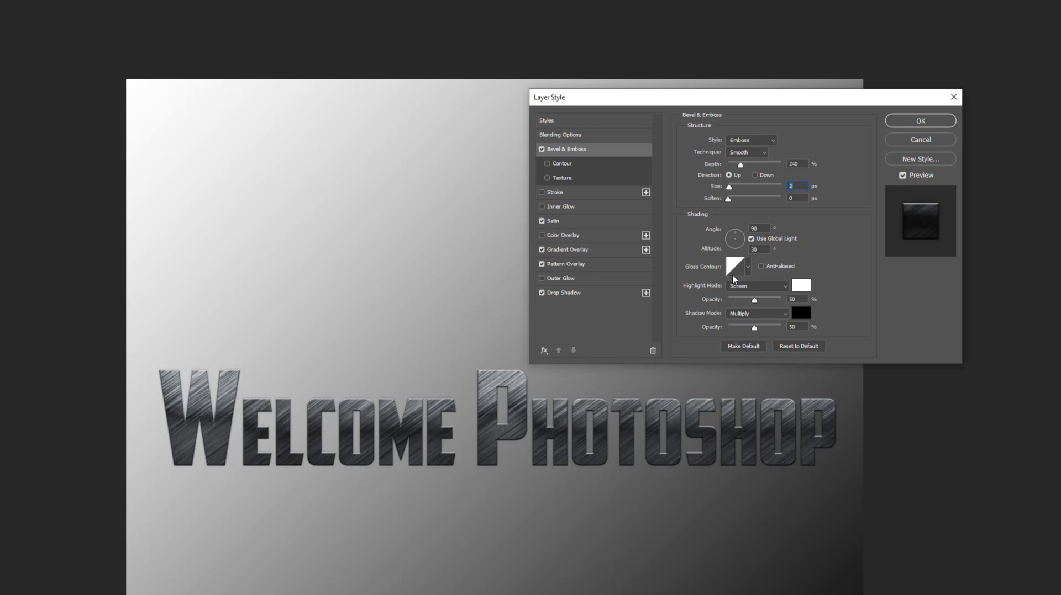
- Enable a Stroke on the text and give it the muted grey-blue colour 546e7a
{"action": "left_click", "coordinate": [598, 194]}
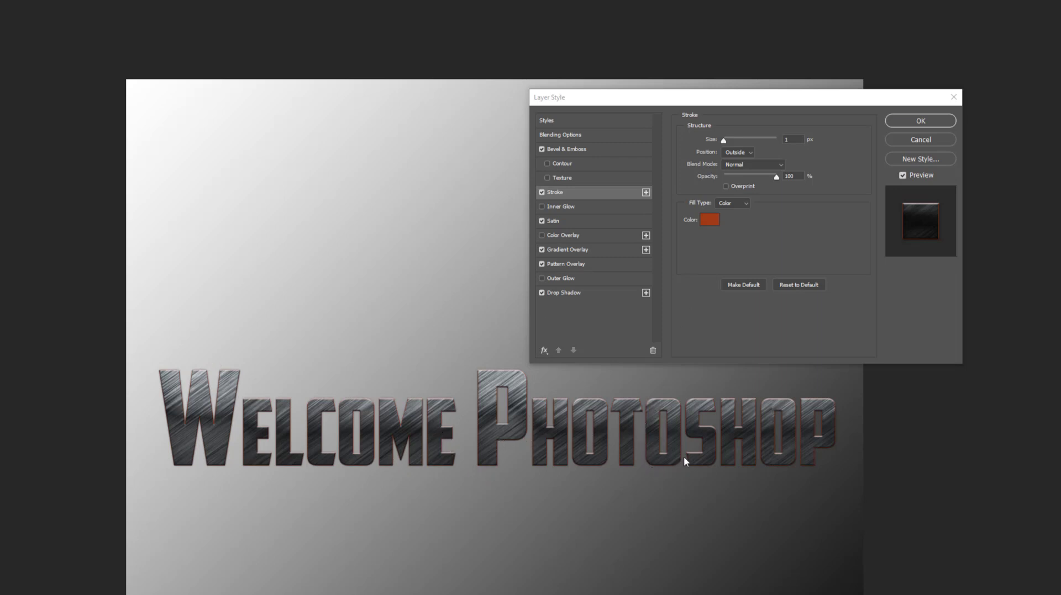
{"action": "left_click", "coordinate": [708, 221]}
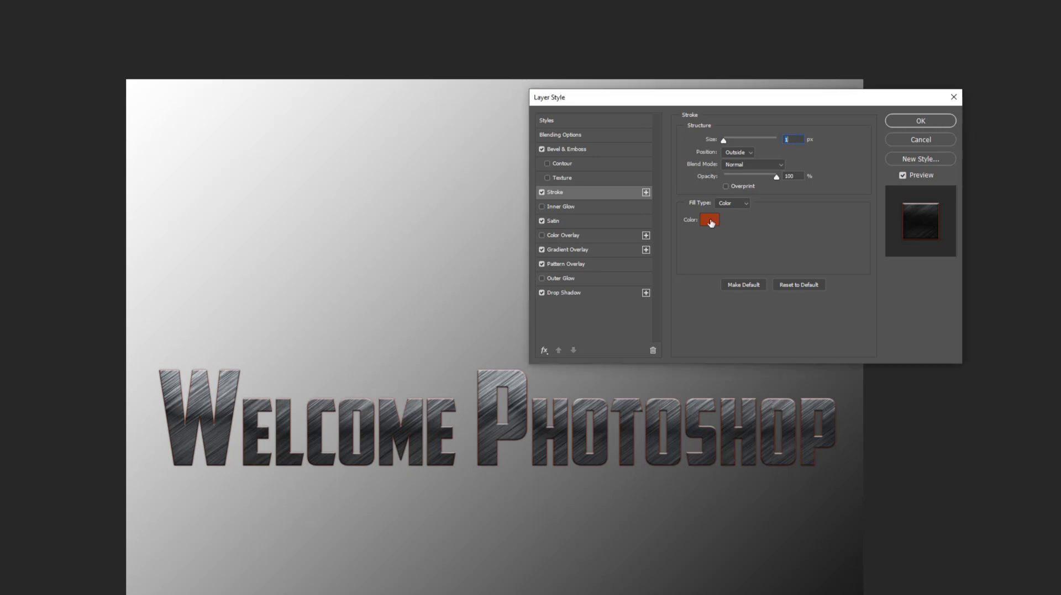
{"action": "left_click", "coordinate": [687, 429]}
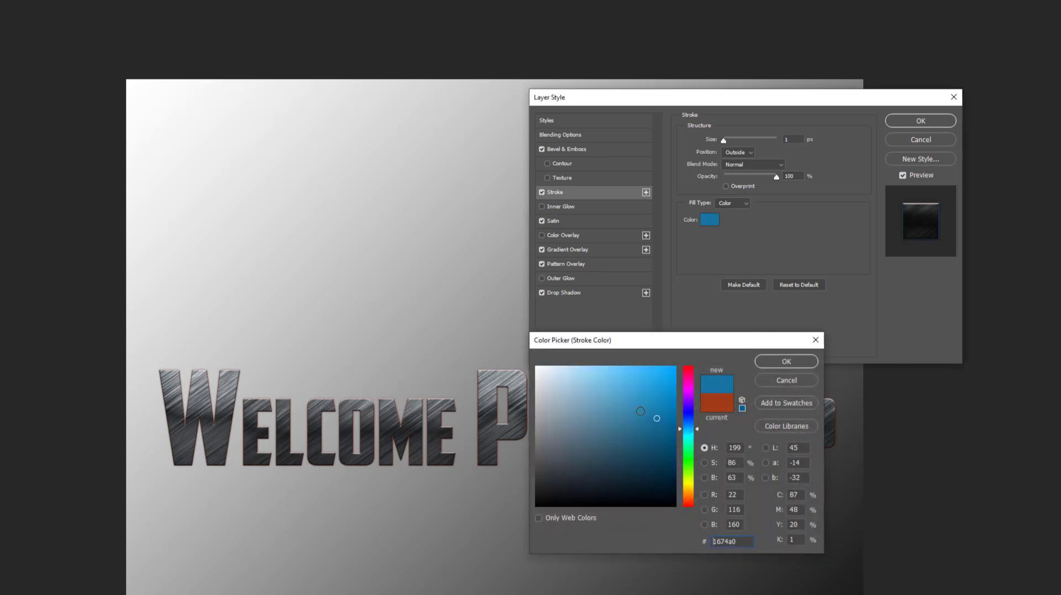
{"action": "left_click", "coordinate": [621, 442]}
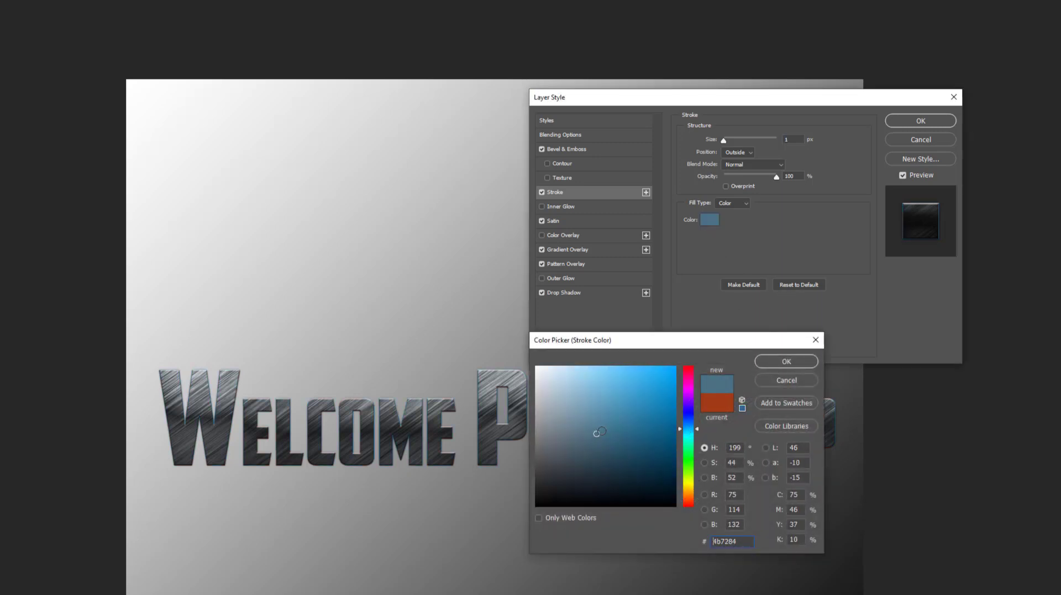
{"action": "left_click", "coordinate": [588, 474]}
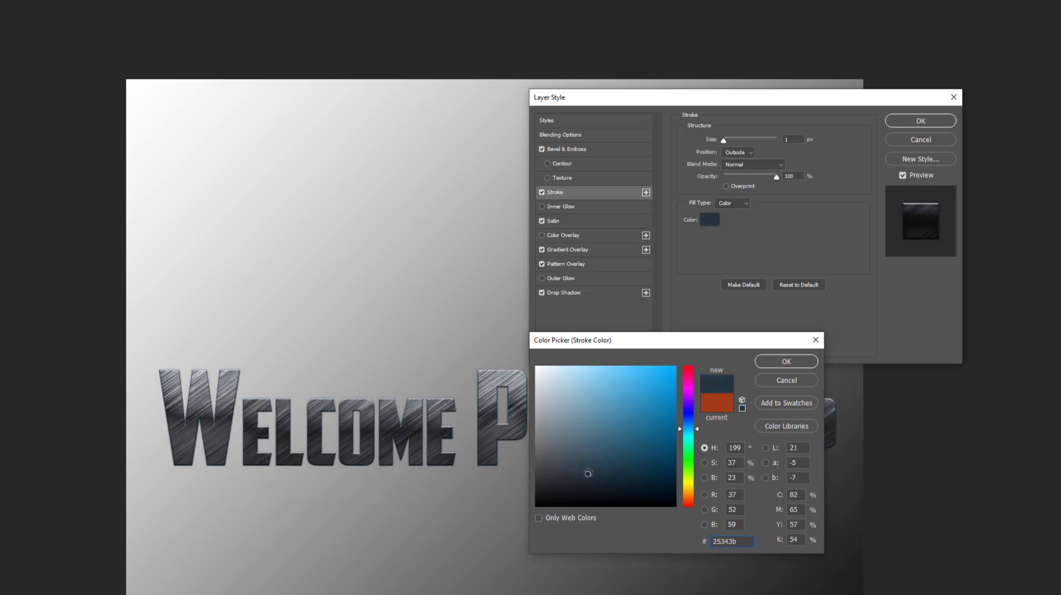
{"action": "left_click", "coordinate": [595, 461]}
{"action": "left_click", "coordinate": [596, 437]}
{"action": "left_click", "coordinate": [578, 440]}
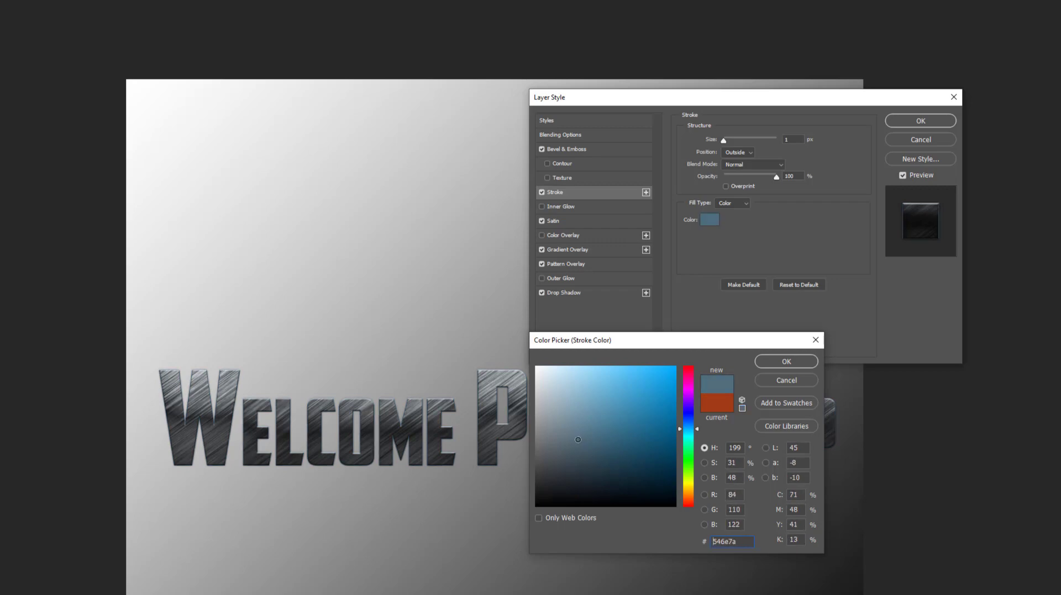
{"action": "left_click", "coordinate": [784, 362]}
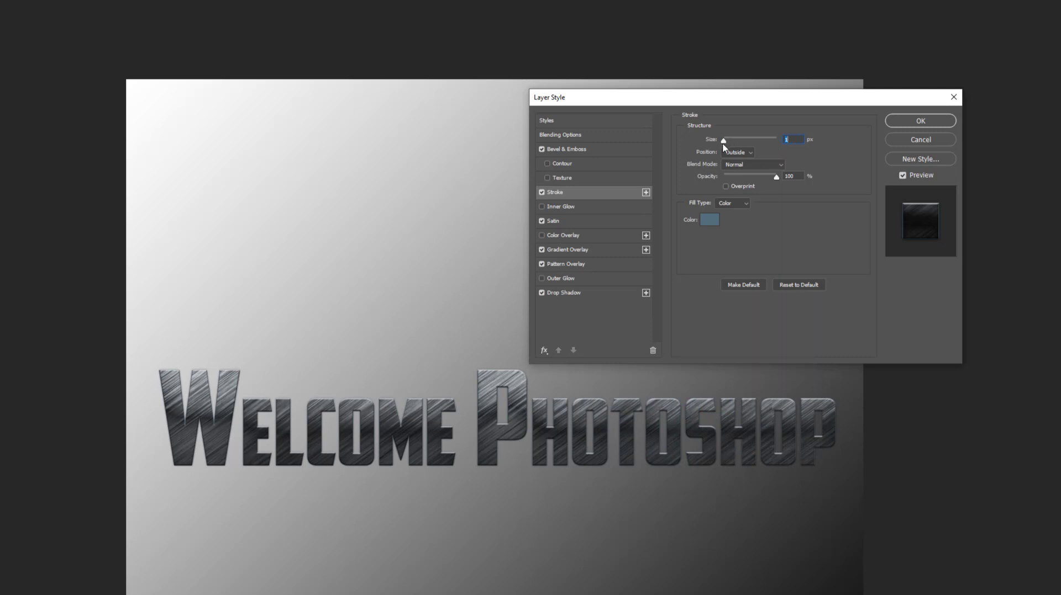
- Set the text's stroke size to 5 px and its position to Inside
{"action": "left_click_drag", "start_coordinate": [722, 143], "coordinate": [729, 146]}
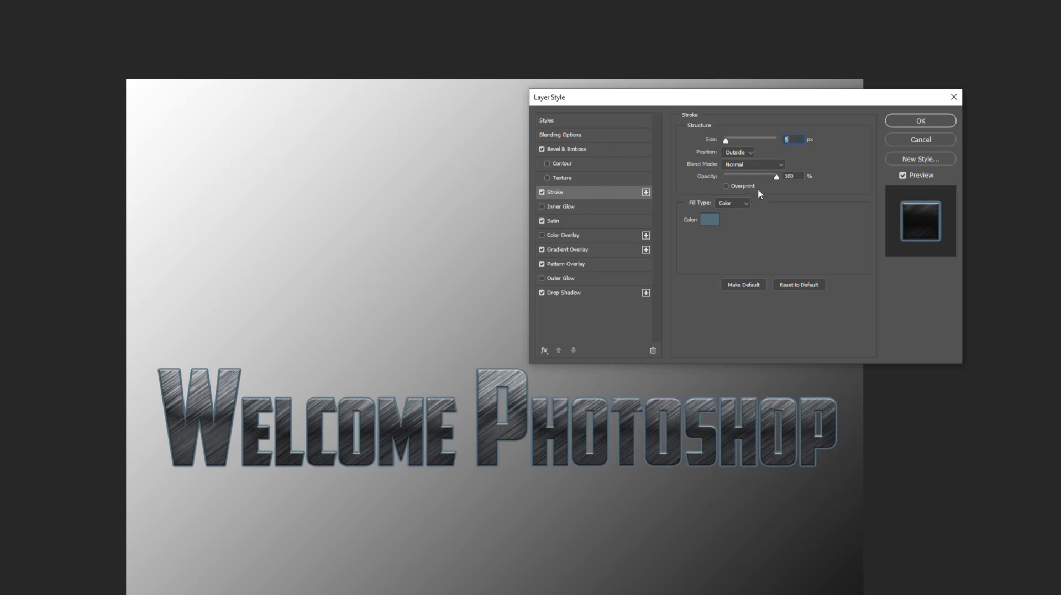
{"action": "left_click", "coordinate": [742, 149]}
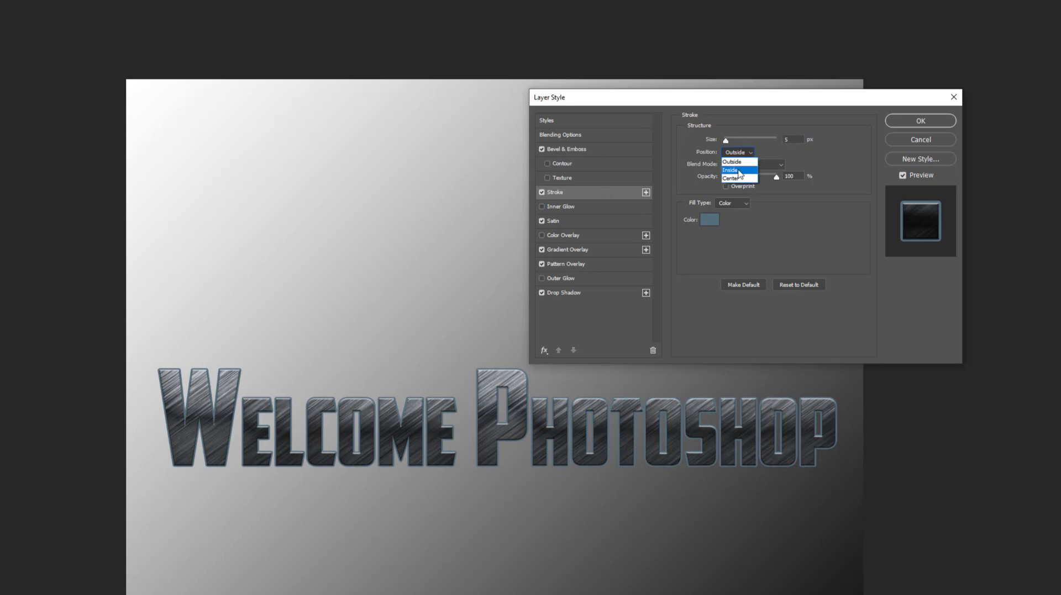
{"action": "left_click", "coordinate": [740, 170]}
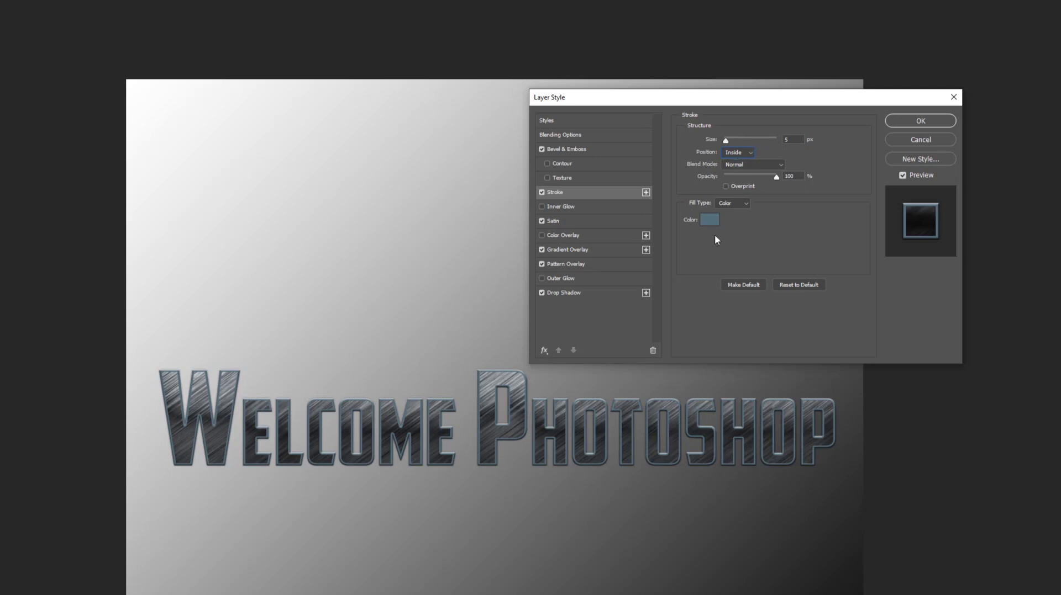
- Change the stroke colour to a very dark grey and set the stroke size to 2 px
{"action": "left_click", "coordinate": [710, 220]}
{"action": "left_click_drag", "start_coordinate": [554, 475], "coordinate": [538, 492]}
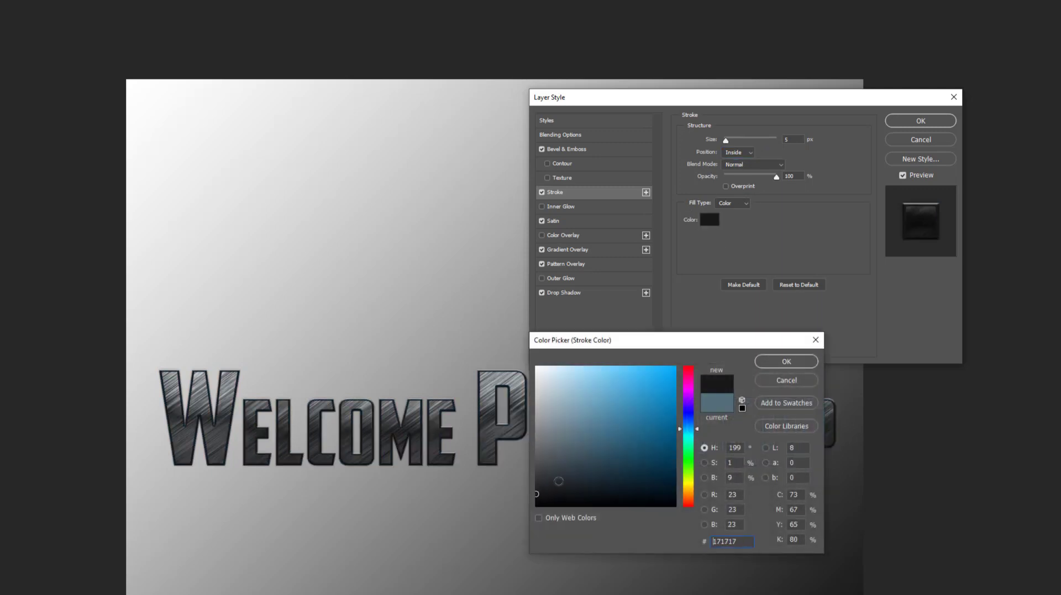
{"action": "left_click", "coordinate": [558, 471]}
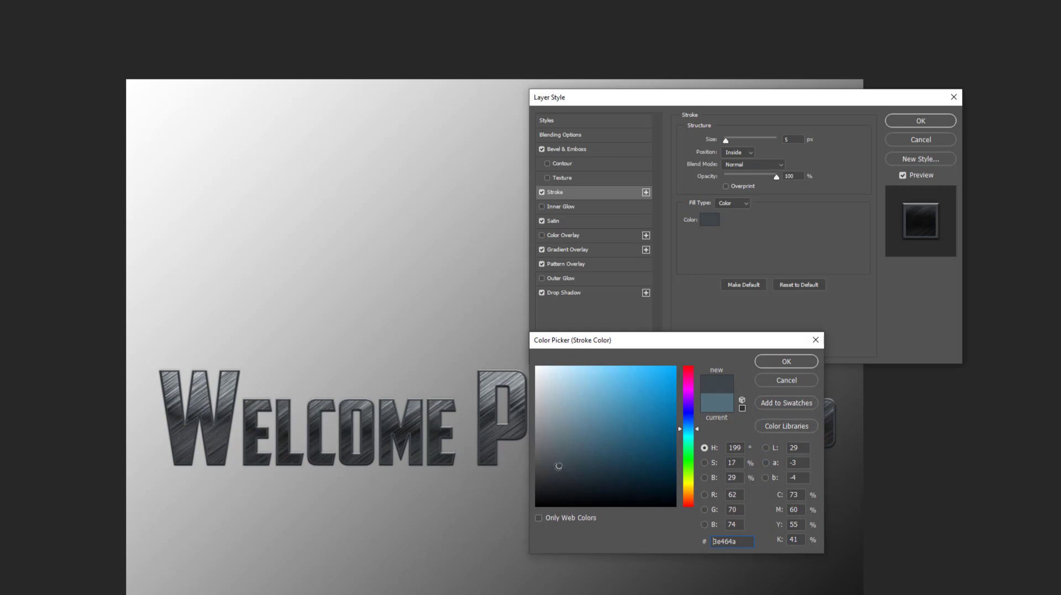
{"action": "left_click", "coordinate": [550, 478]}
{"action": "left_click", "coordinate": [785, 362]}
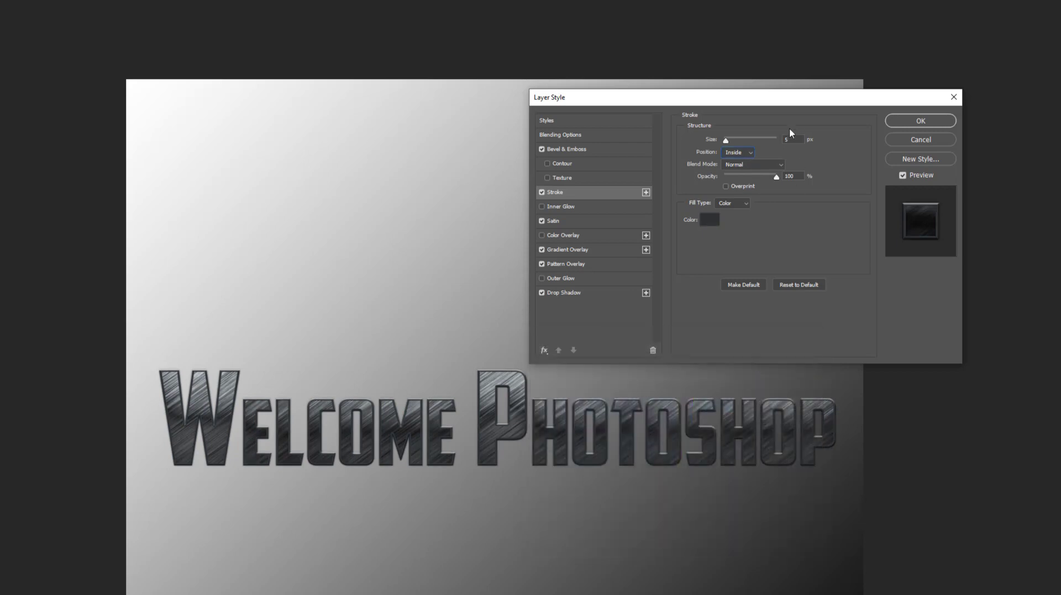
{"action": "type", "text": "2"}
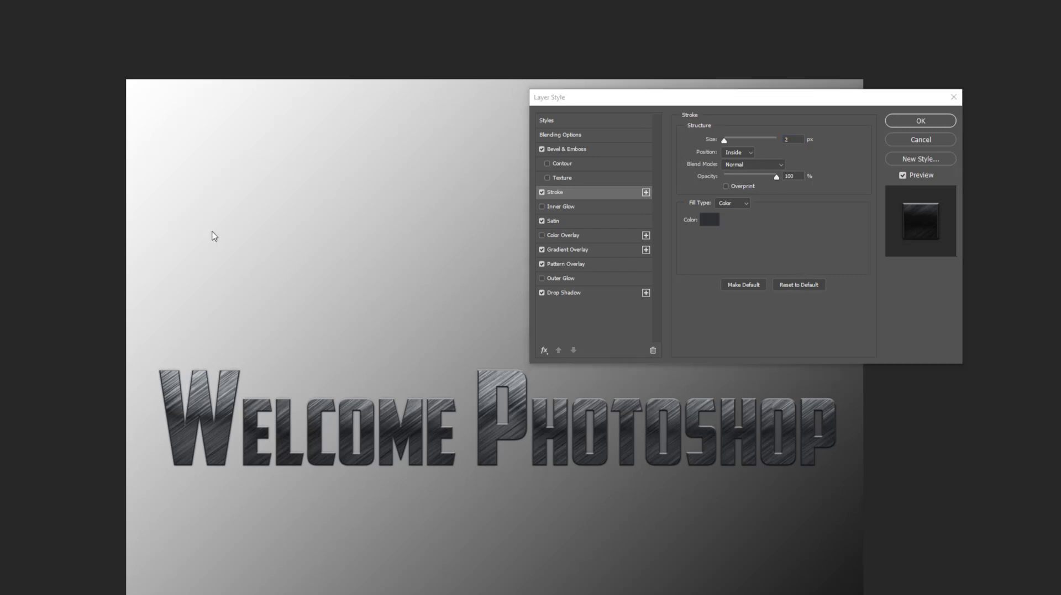
- Enable an Inner Glow on the text and set its colour to bright blue 25acf2
{"action": "left_click", "coordinate": [558, 207]}
{"action": "left_click", "coordinate": [710, 179]}
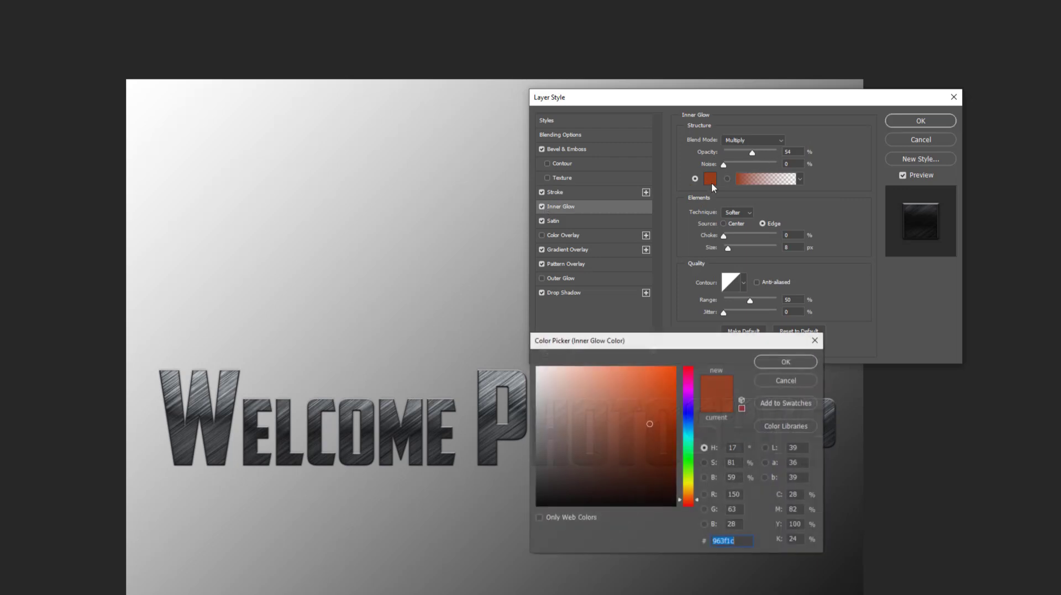
{"action": "left_click", "coordinate": [688, 492]}
{"action": "left_click", "coordinate": [668, 369]}
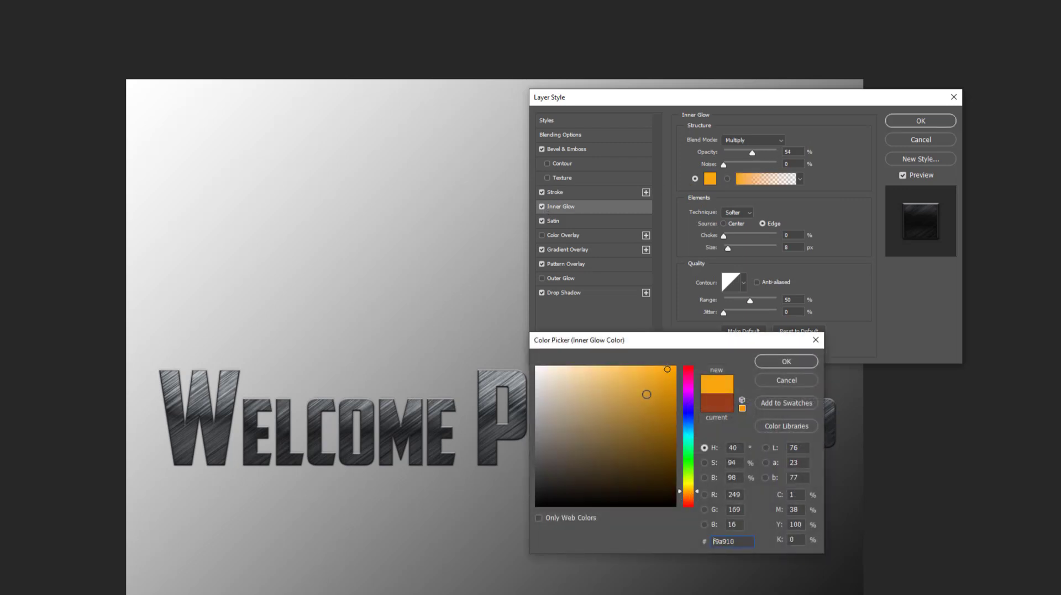
{"action": "left_click", "coordinate": [660, 381]}
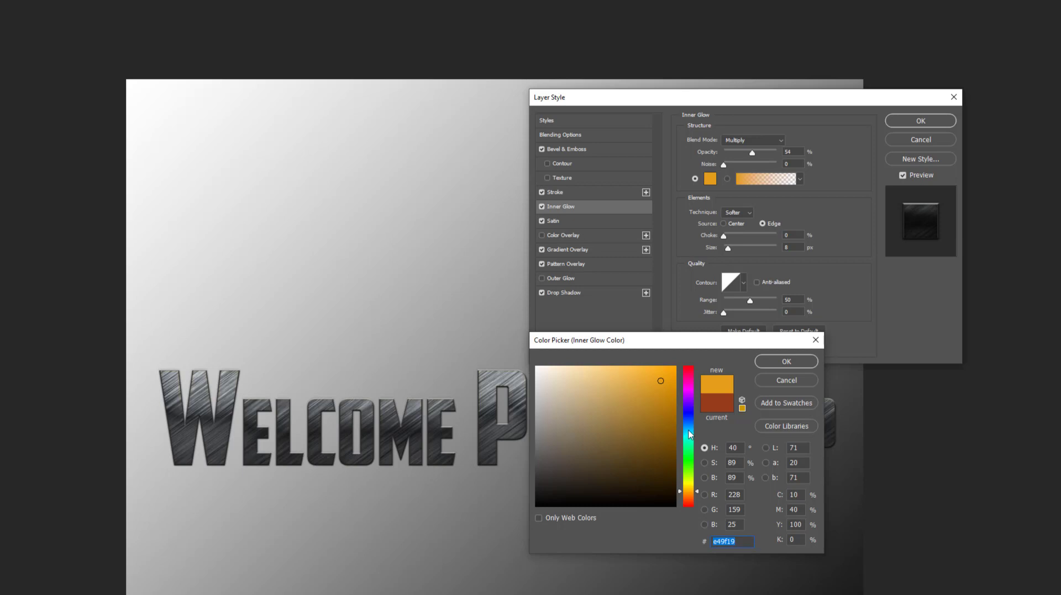
{"action": "left_click_drag", "start_coordinate": [688, 434], "coordinate": [690, 434]}
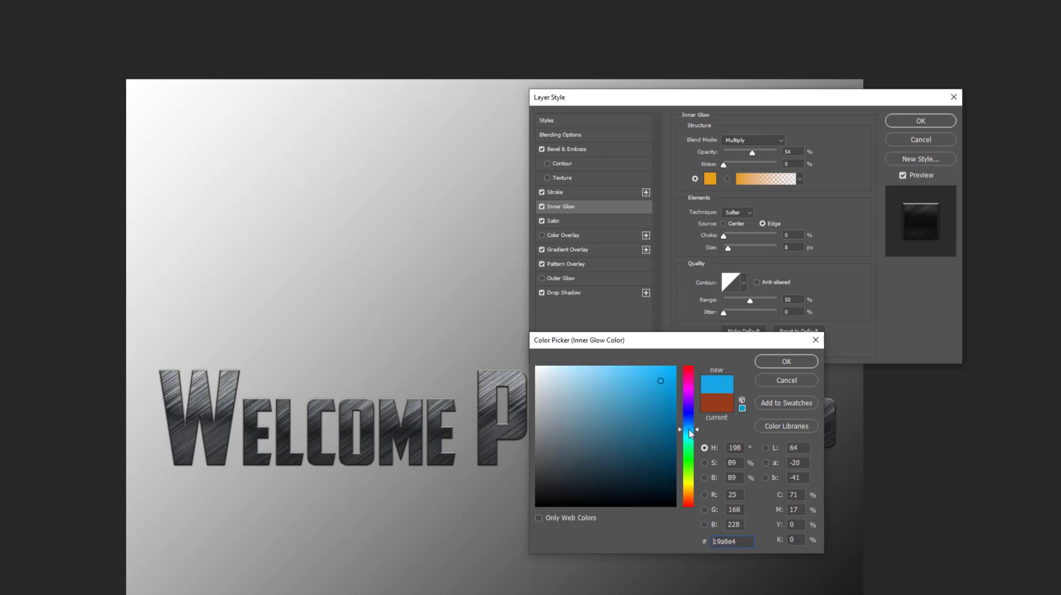
{"action": "left_click", "coordinate": [654, 373]}
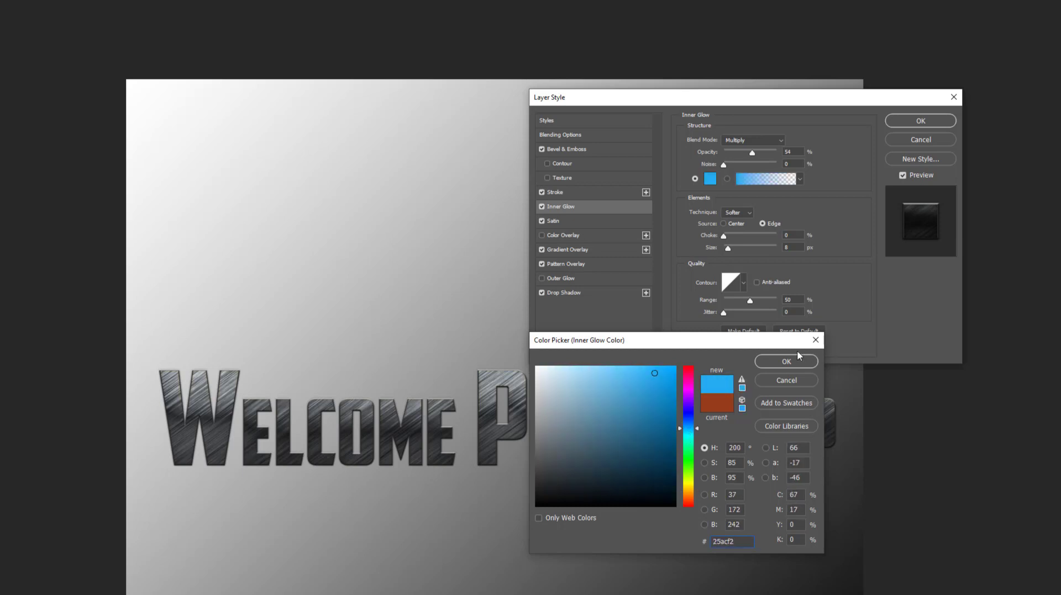
{"action": "key", "text": "Return"}
- Set the Inner Glow to Screen blending with a size of about 24 px
{"action": "left_click", "coordinate": [758, 140]}
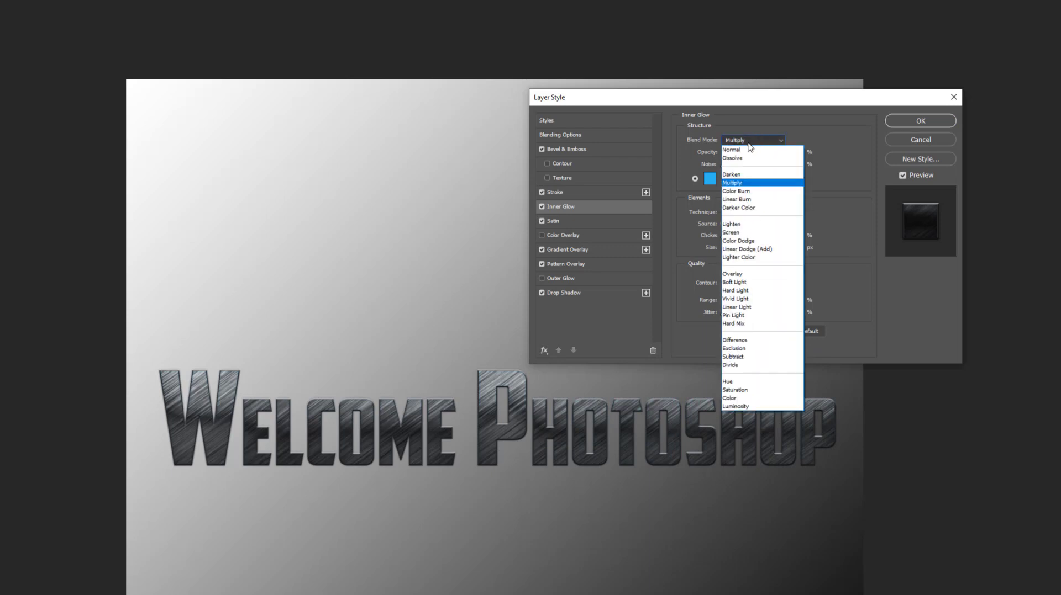
{"action": "left_click", "coordinate": [743, 228]}
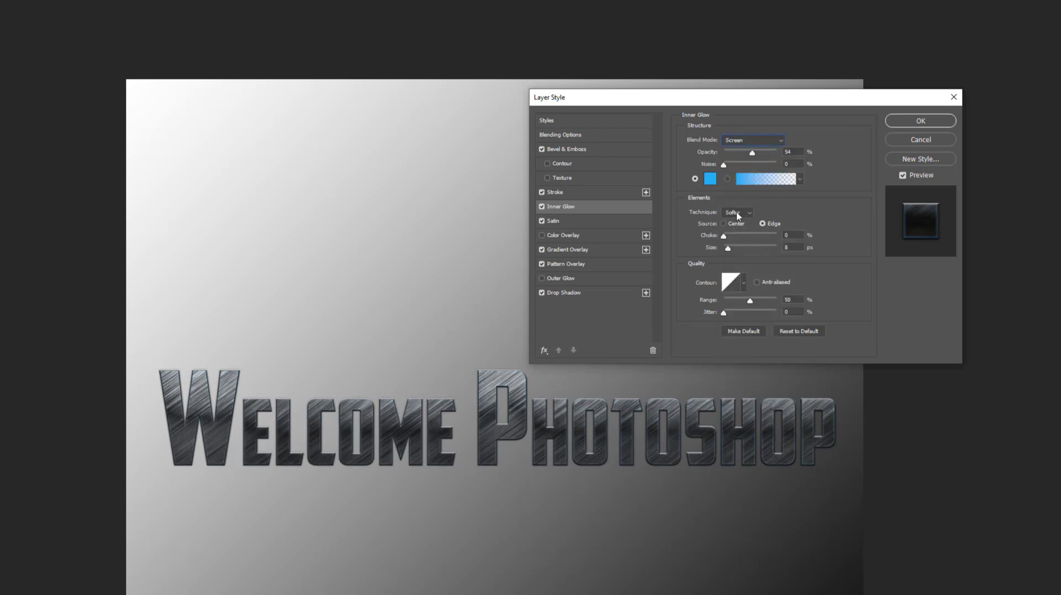
{"action": "left_click_drag", "start_coordinate": [729, 253], "coordinate": [734, 247]}
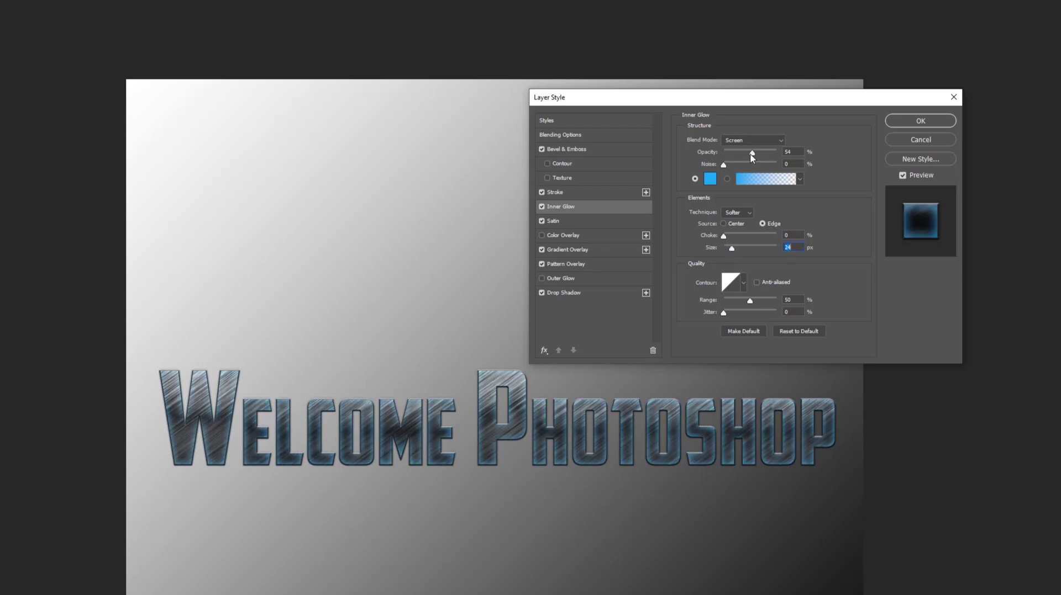
- Lower the text's Inner Glow opacity and reduce its Pattern Overlay opacity to about 11%
{"action": "left_click_drag", "start_coordinate": [751, 153], "coordinate": [730, 154]}
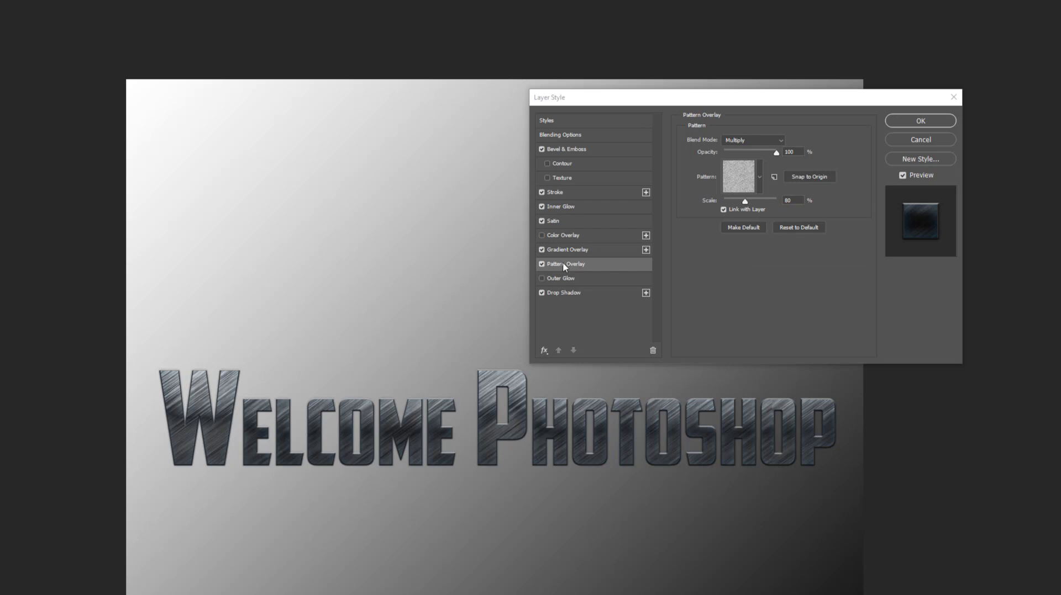
{"action": "left_click", "coordinate": [776, 153]}
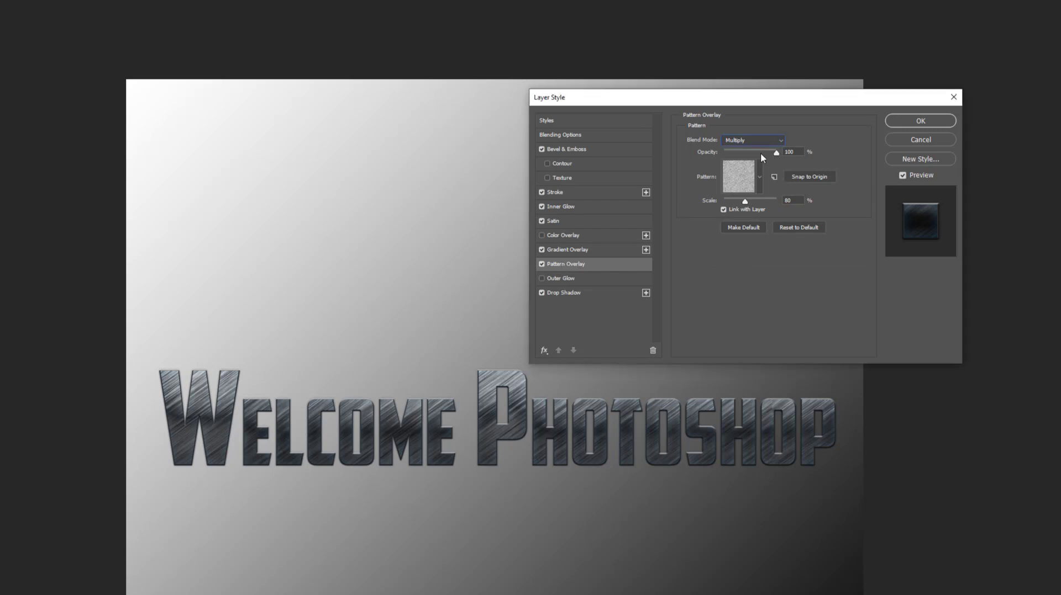
{"action": "left_click_drag", "start_coordinate": [776, 153], "coordinate": [713, 151]}
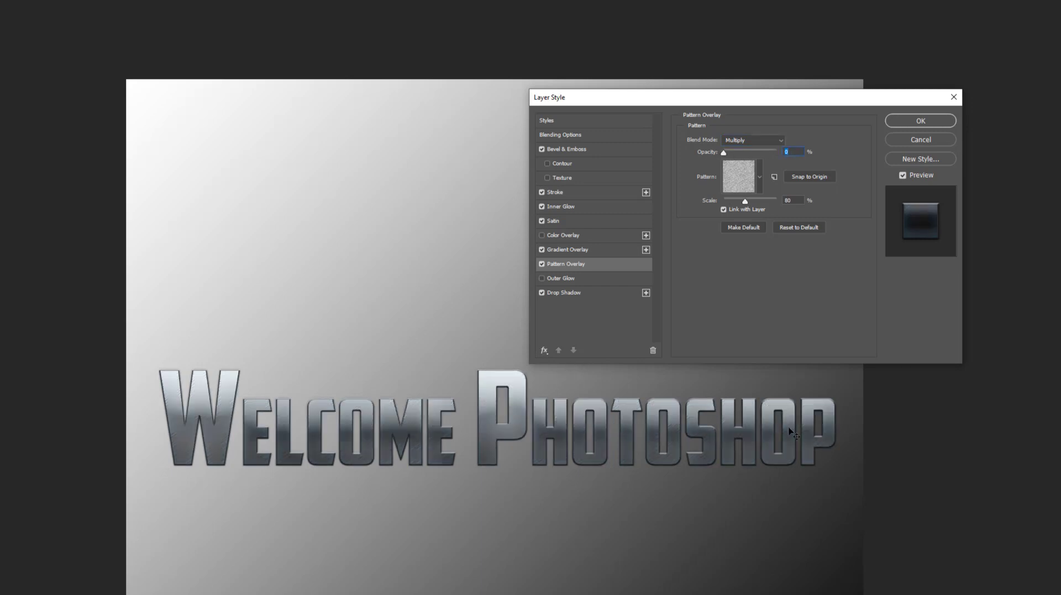
{"action": "mouse_move", "coordinate": [723, 153]}
{"action": "left_mouse_down"}
{"action": "mouse_move", "coordinate": [763, 153]}
{"action": "mouse_move", "coordinate": [731, 154]}
{"action": "left_mouse_up"}
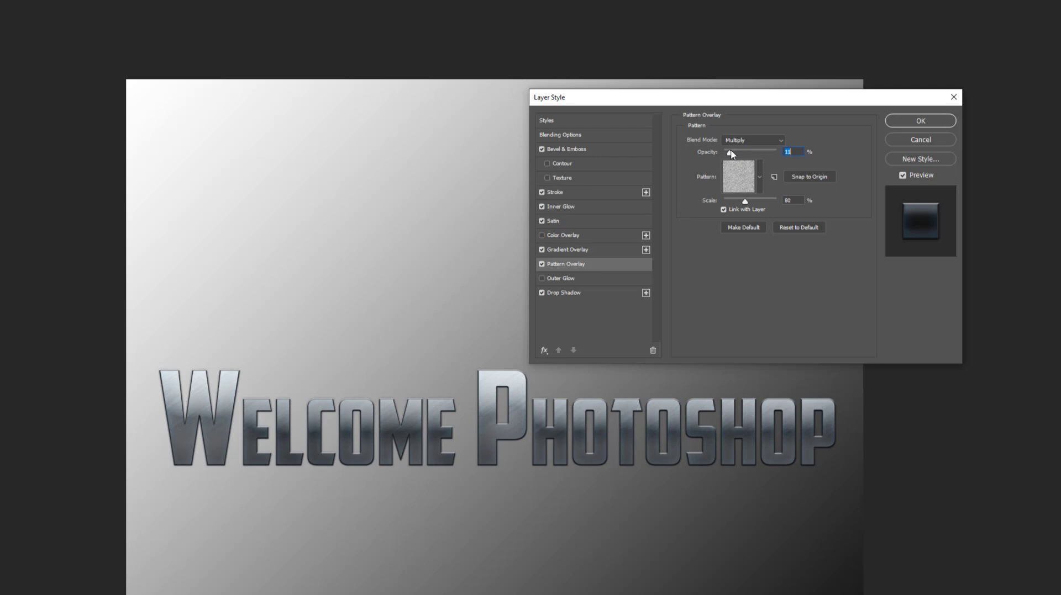
{"action": "left_click_drag", "start_coordinate": [731, 154], "coordinate": [733, 154]}
{"action": "left_click", "coordinate": [106, 308]}
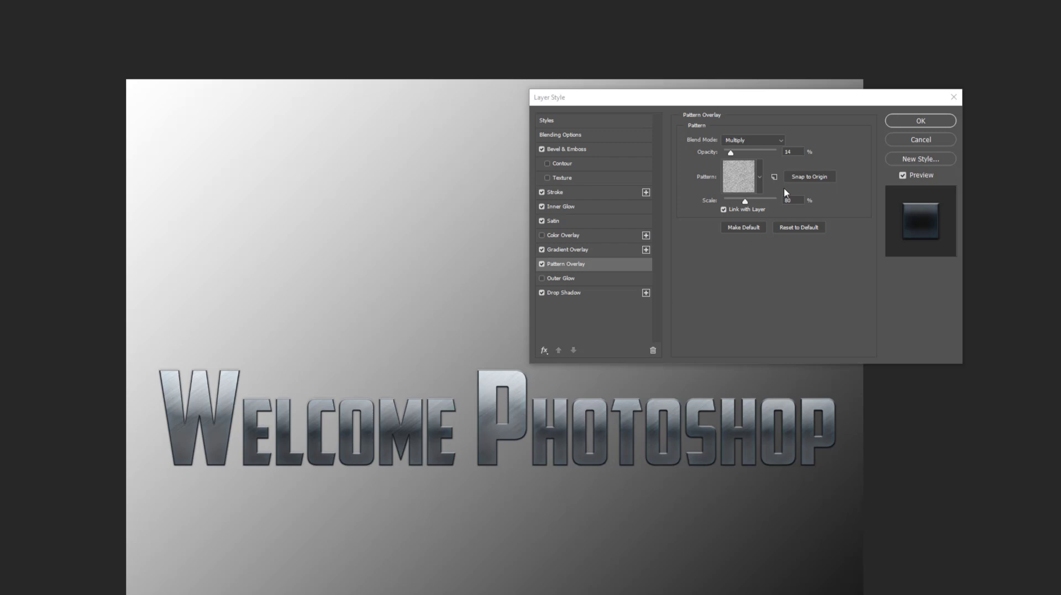
{"action": "left_click", "coordinate": [732, 154]}
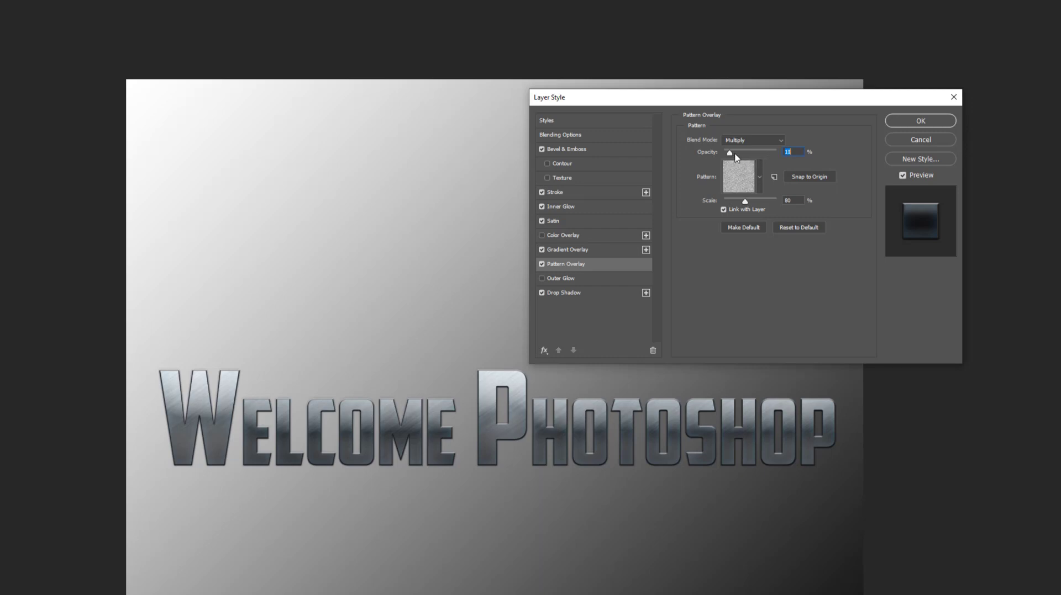
{"action": "mouse_move", "coordinate": [731, 153]}
{"action": "left_mouse_down"}
{"action": "mouse_move", "coordinate": [786, 151]}
{"action": "mouse_move", "coordinate": [722, 148]}
{"action": "mouse_move", "coordinate": [734, 147]}
{"action": "left_mouse_up"}
{"action": "left_click_drag", "start_coordinate": [729, 153], "coordinate": [729, 155]}
- Enable an Outer Glow on the text with Screen blending and 100% opacity
{"action": "left_click", "coordinate": [584, 277]}
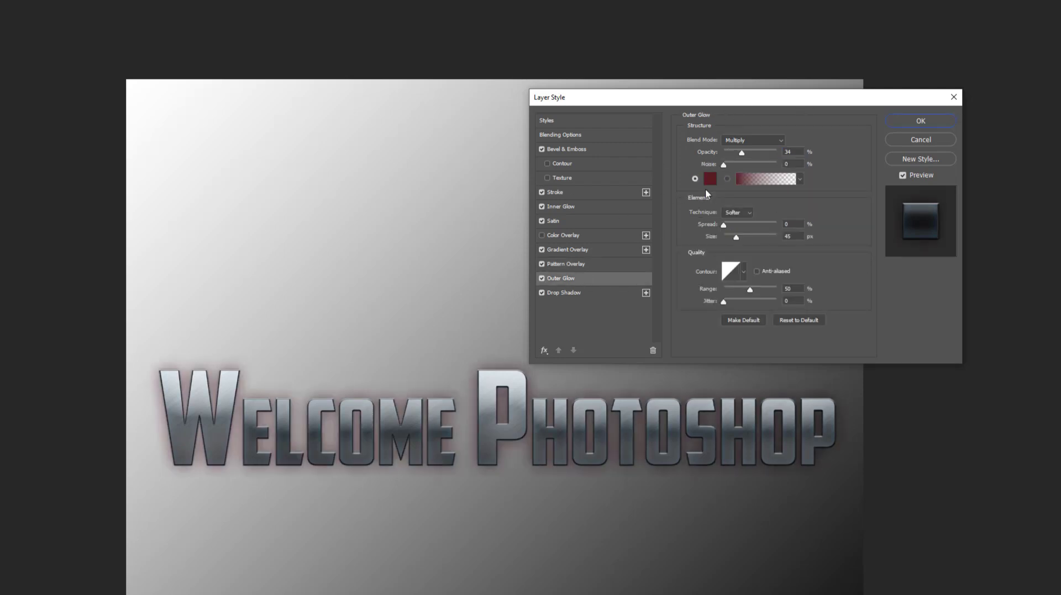
{"action": "left_click", "coordinate": [772, 140]}
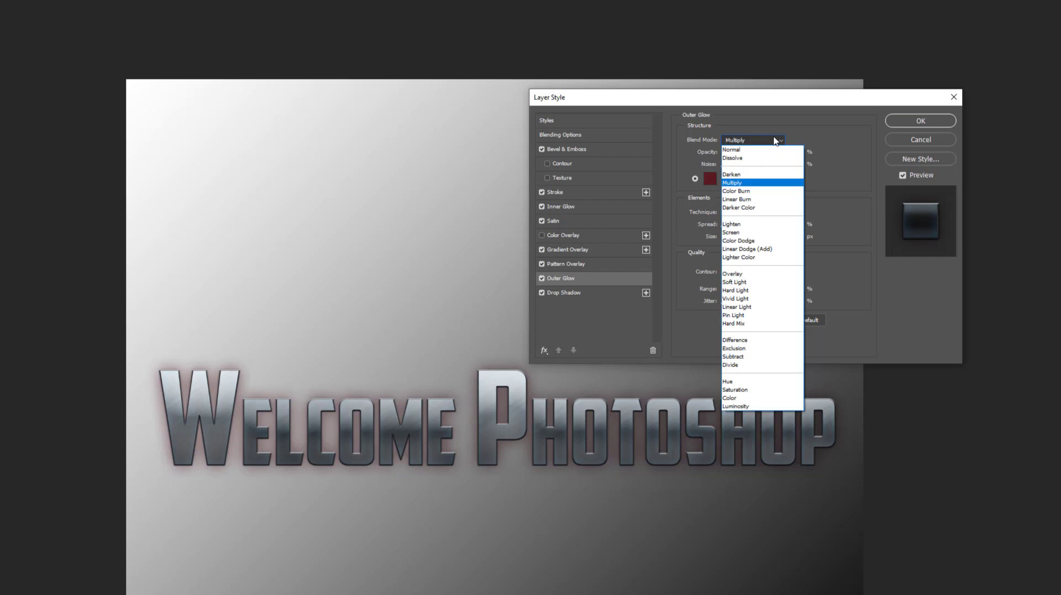
{"action": "left_click", "coordinate": [750, 234]}
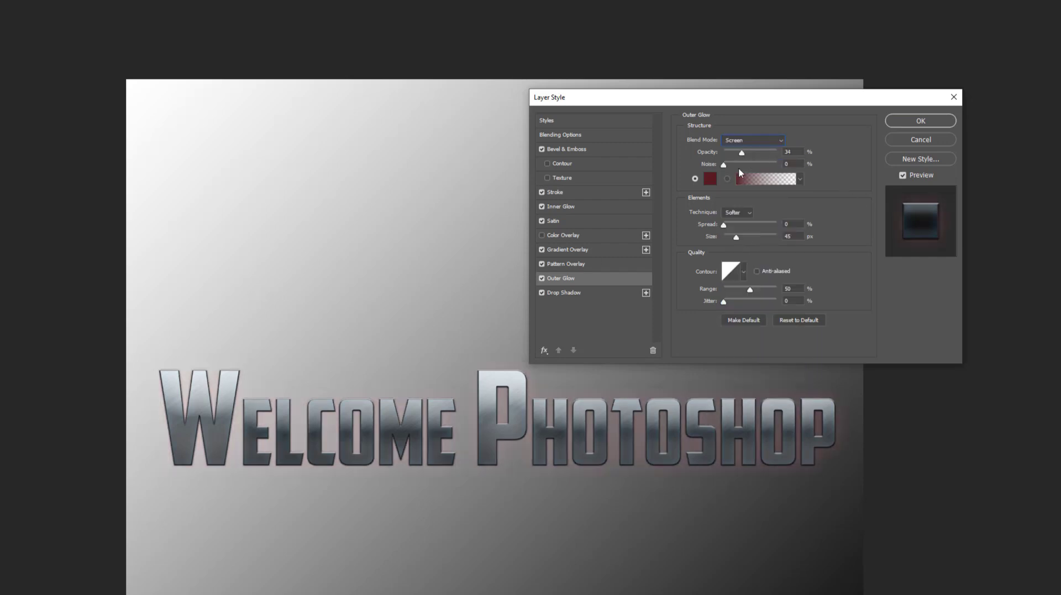
{"action": "left_click_drag", "start_coordinate": [742, 154], "coordinate": [827, 150]}
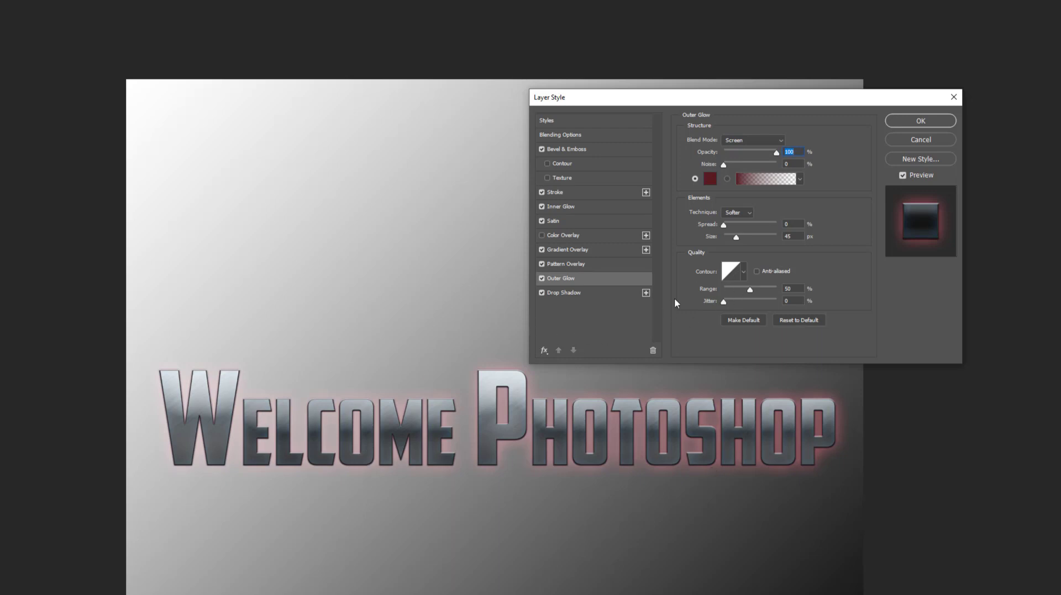
- Set the Outer Glow colour to bright orange ff5400
{"action": "left_click", "coordinate": [710, 178]}
{"action": "left_click_drag", "start_coordinate": [690, 503], "coordinate": [691, 496]}
{"action": "left_click_drag", "start_coordinate": [644, 442], "coordinate": [807, 350]}
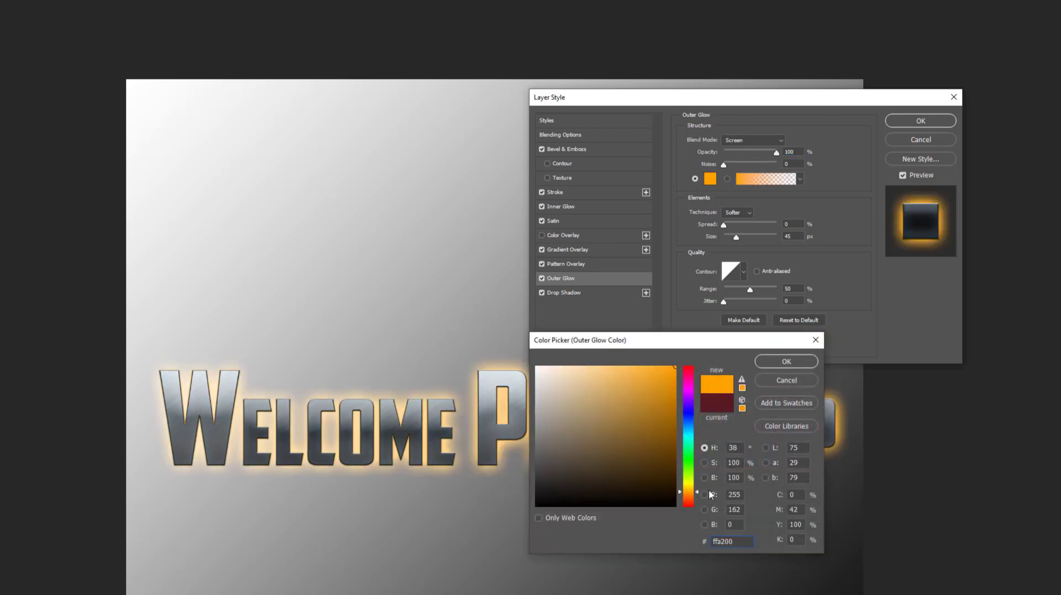
{"action": "left_click_drag", "start_coordinate": [690, 499], "coordinate": [691, 500]}
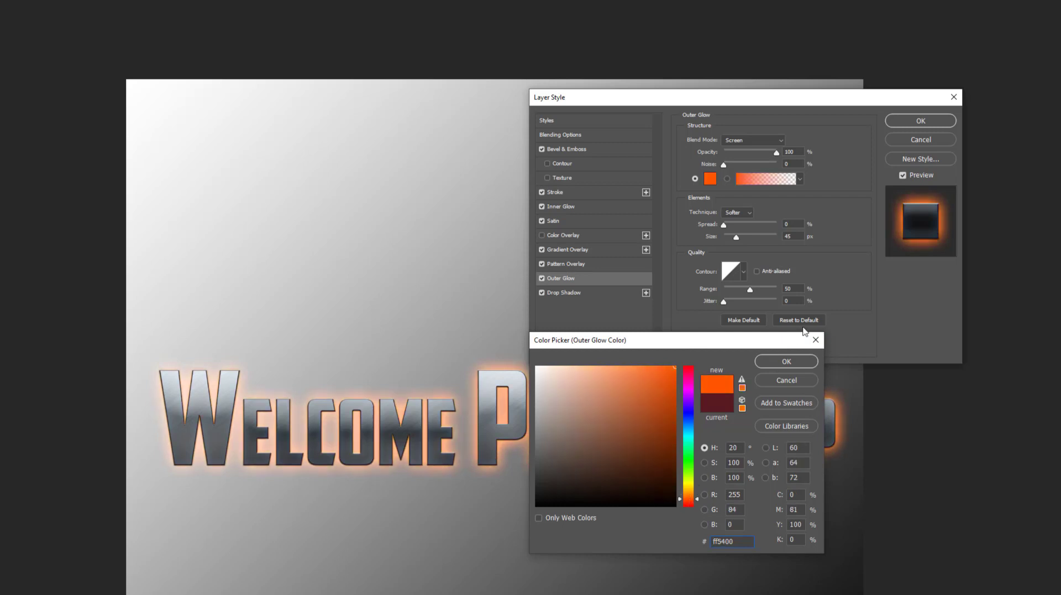
{"action": "left_click", "coordinate": [788, 363]}
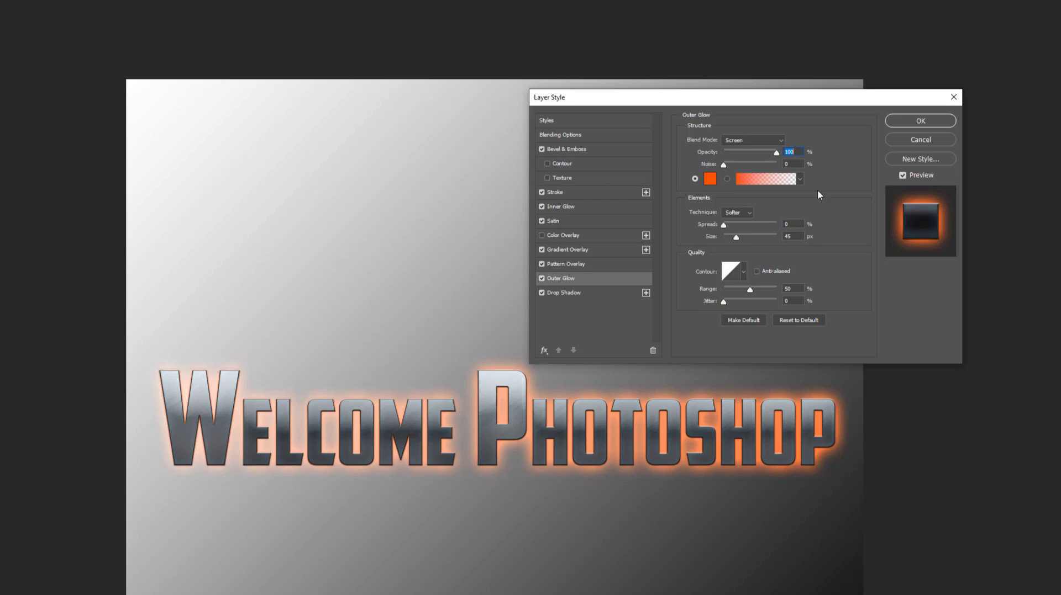
- Switch the Outer Glow to Multiply blending and change its colour to dark blue 2e5066
{"action": "left_click", "coordinate": [755, 139]}
{"action": "left_click", "coordinate": [740, 182]}
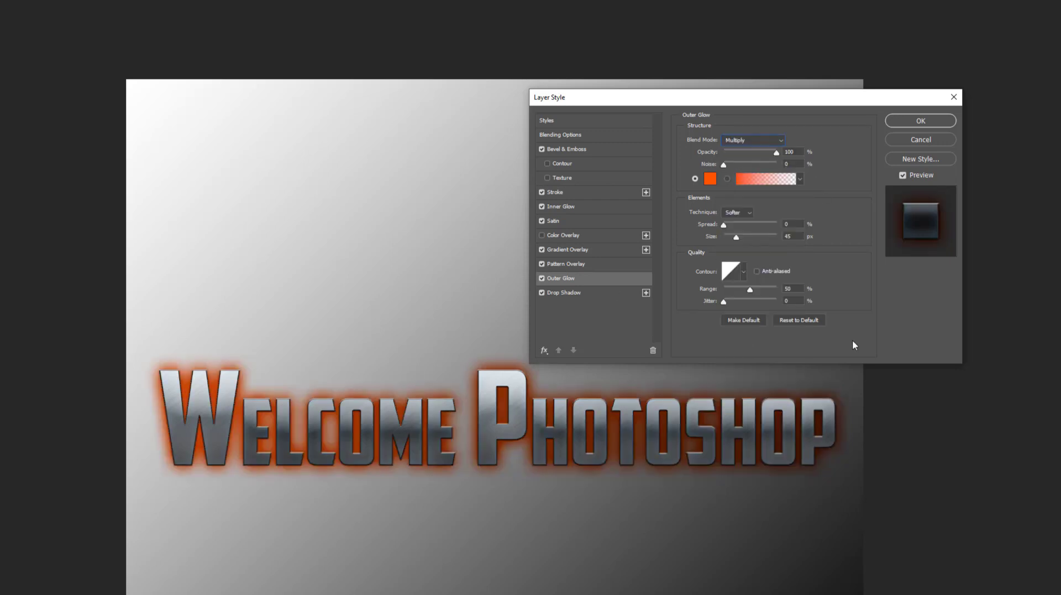
{"action": "left_click", "coordinate": [709, 179]}
{"action": "type", "text": "009cff"}
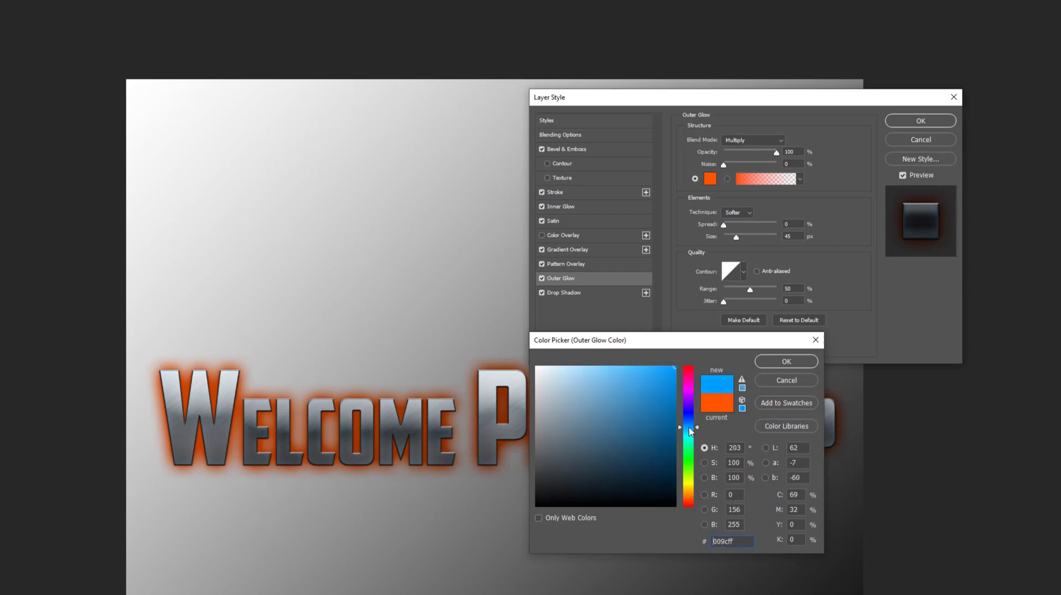
{"action": "left_click", "coordinate": [612, 449]}
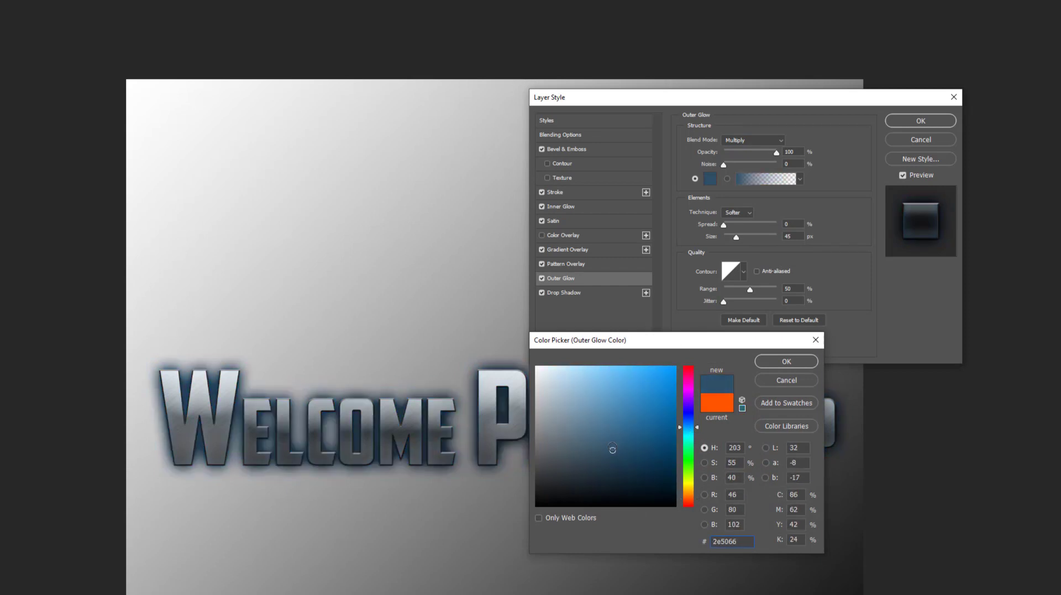
{"action": "left_click", "coordinate": [787, 361]}
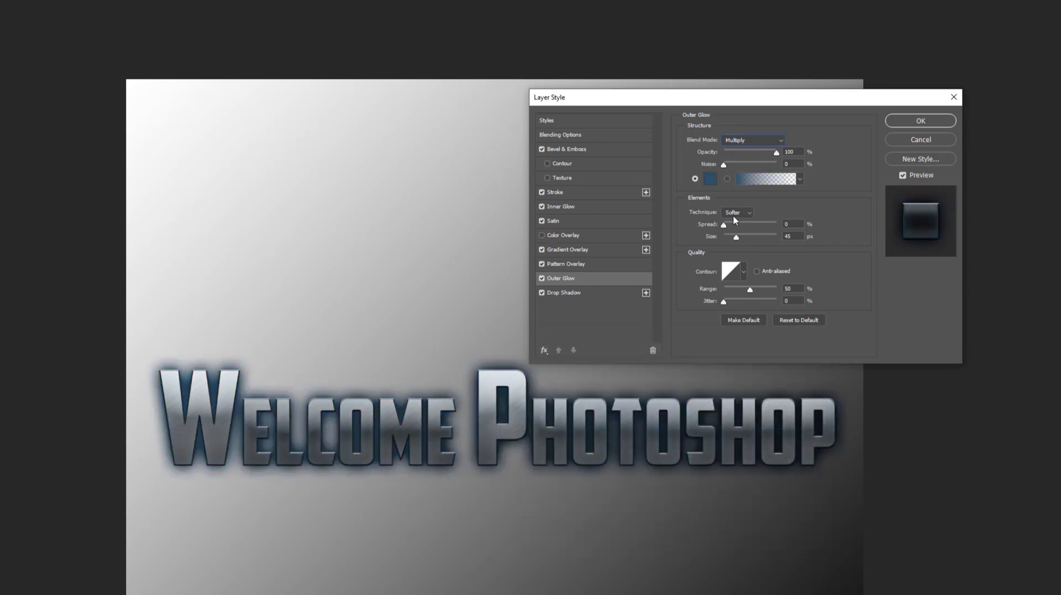
- Set the Outer Glow size to 4 px and compare the text with the effect off and on, leaving it enabled
{"action": "left_click_drag", "start_coordinate": [730, 236], "coordinate": [727, 237]}
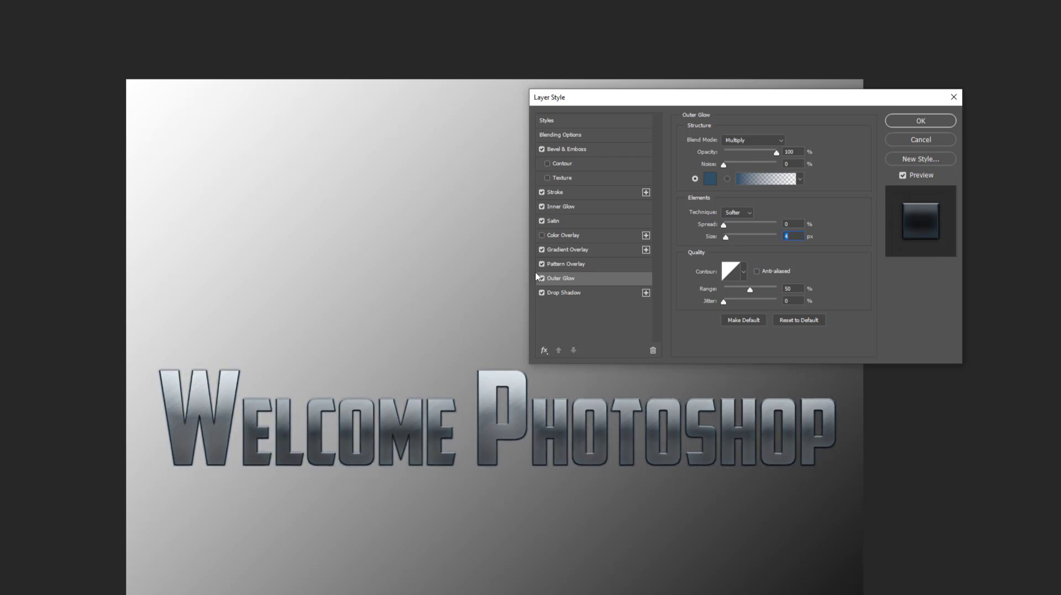
{"action": "left_click", "coordinate": [541, 279]}
{"action": "left_click", "coordinate": [542, 279]}
{"action": "left_click", "coordinate": [542, 279]}
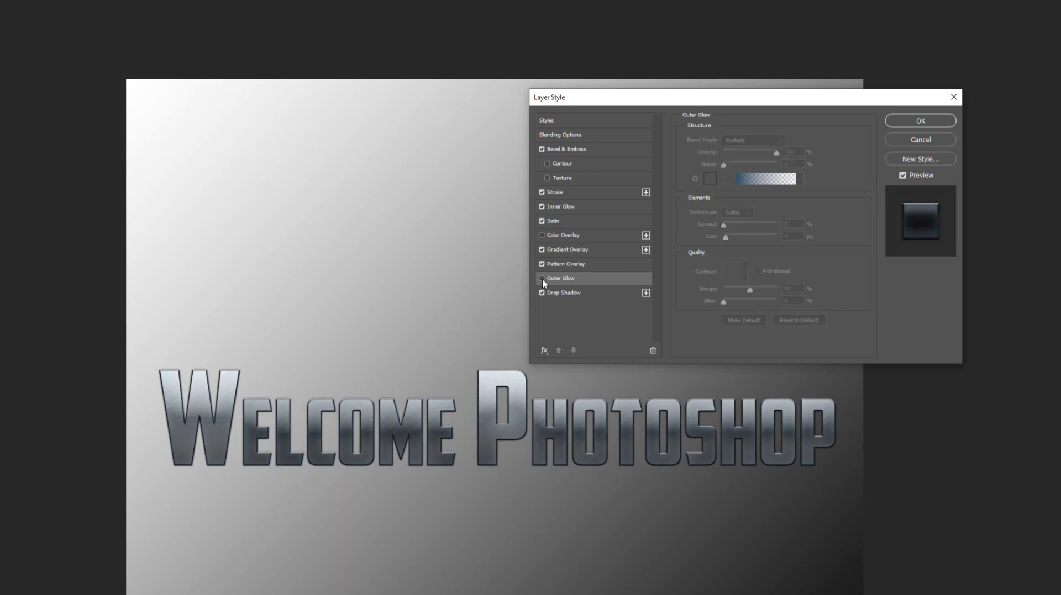
{"action": "left_click", "coordinate": [542, 279]}
{"action": "left_click", "coordinate": [542, 279]}
{"action": "left_click", "coordinate": [542, 279]}
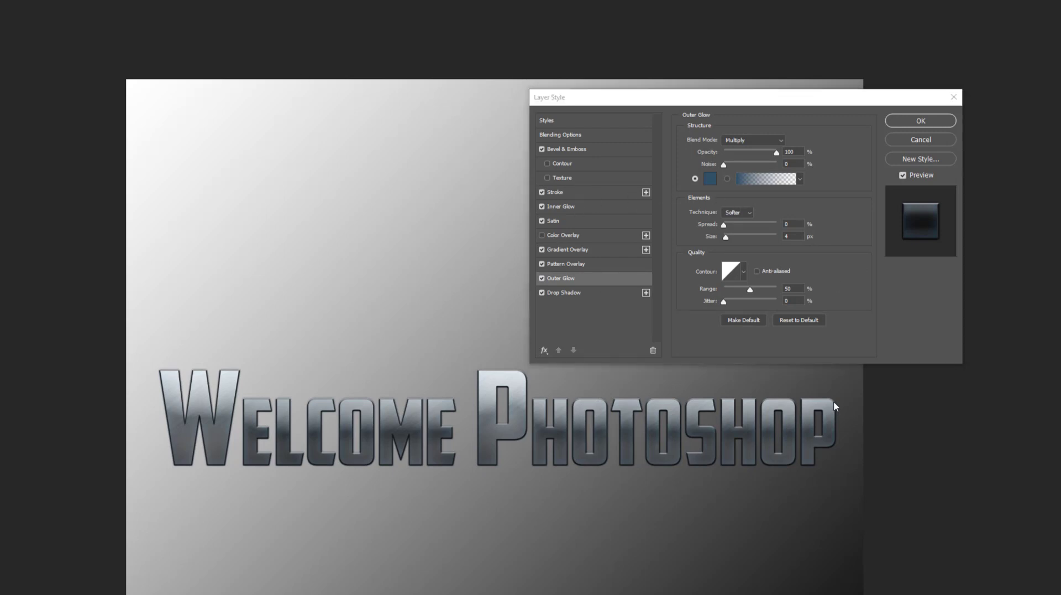
- Raise the text's Bevel & Emboss depth to 480% and try a size of 42 px
{"action": "left_click", "coordinate": [598, 149]}
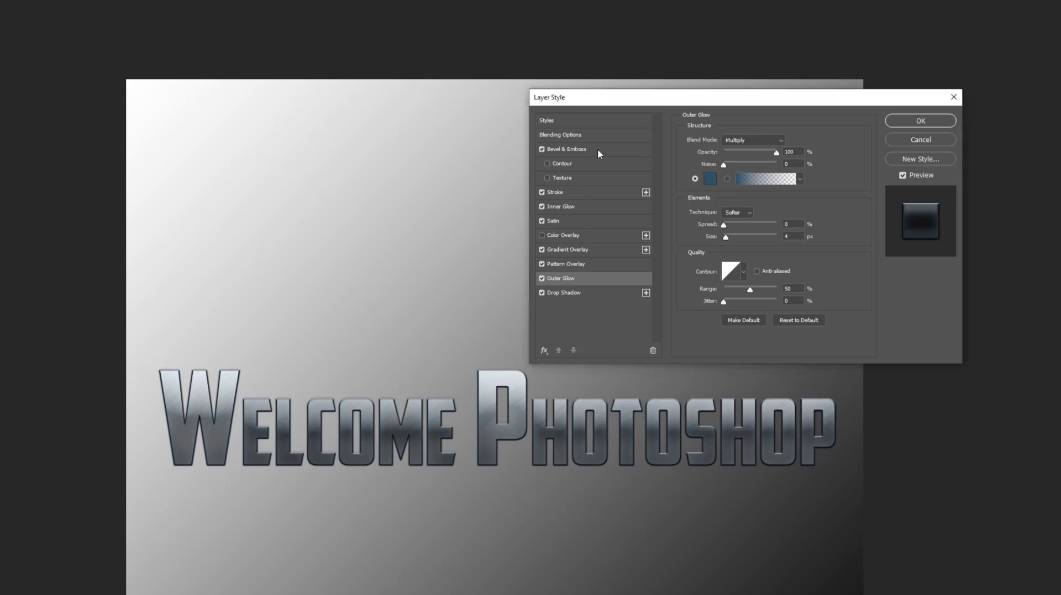
{"action": "left_click", "coordinate": [591, 148]}
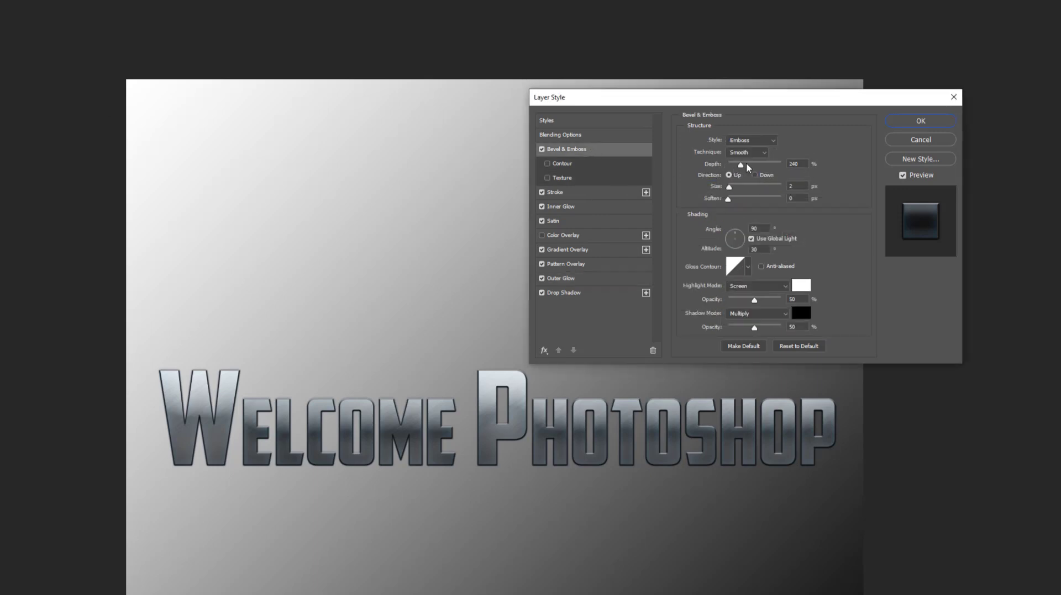
{"action": "left_click_drag", "start_coordinate": [741, 167], "coordinate": [729, 188]}
{"action": "left_click_drag", "start_coordinate": [793, 185], "coordinate": [776, 203]}
{"action": "type", "text": "42"}
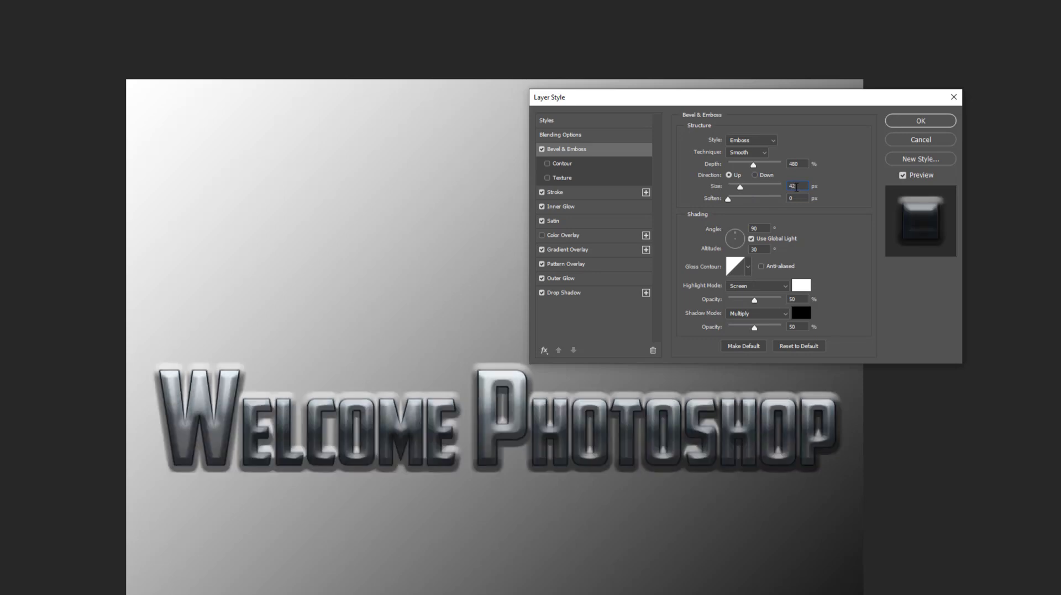
- Set the Bevel & Emboss size to 2 px and apply the layer style to the text
{"action": "left_click_drag", "start_coordinate": [795, 185], "coordinate": [742, 190]}
{"action": "type", "text": "2"}
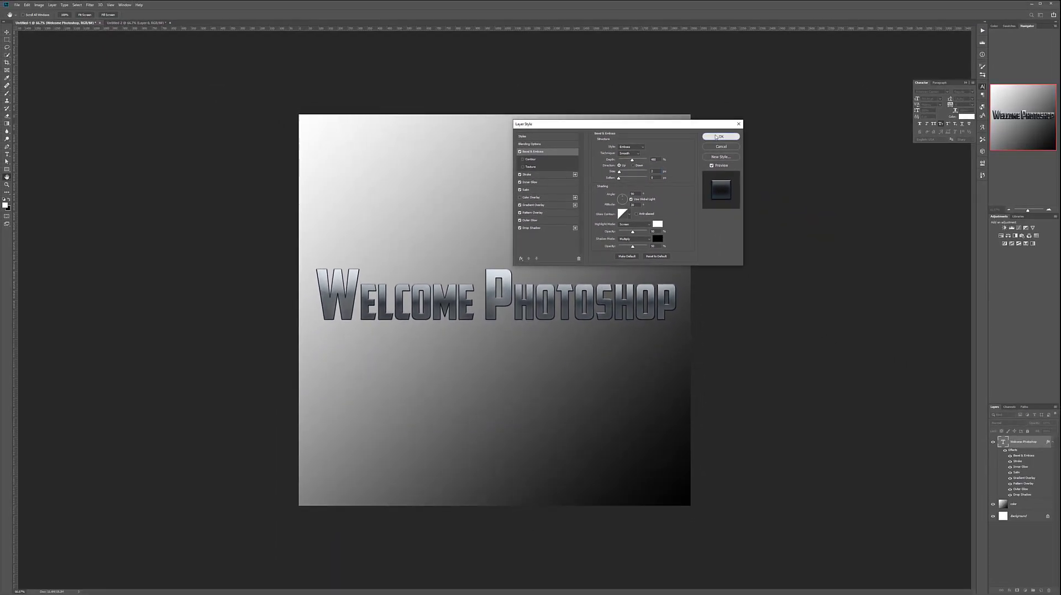
{"action": "left_click", "coordinate": [799, 130]}
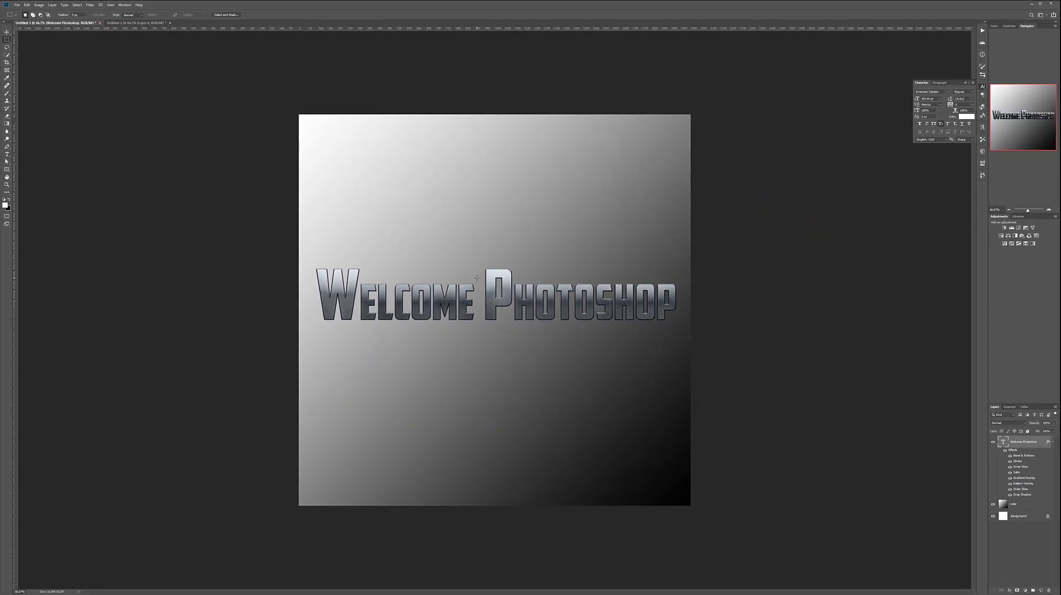
- Enlarge the Welcome Photoshop text with Free Transform until it extends well beyond the canvas edges
{"action": "scroll", "coordinate": [476, 277], "scroll_direction": "up", "scroll_amount": 10}
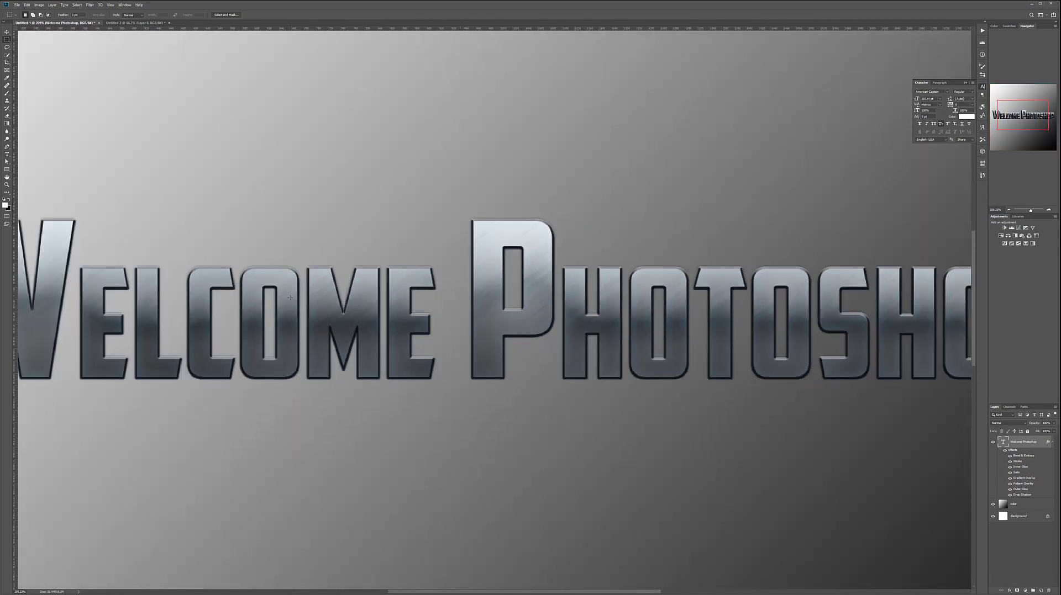
{"action": "double_click", "coordinate": [7, 184]}
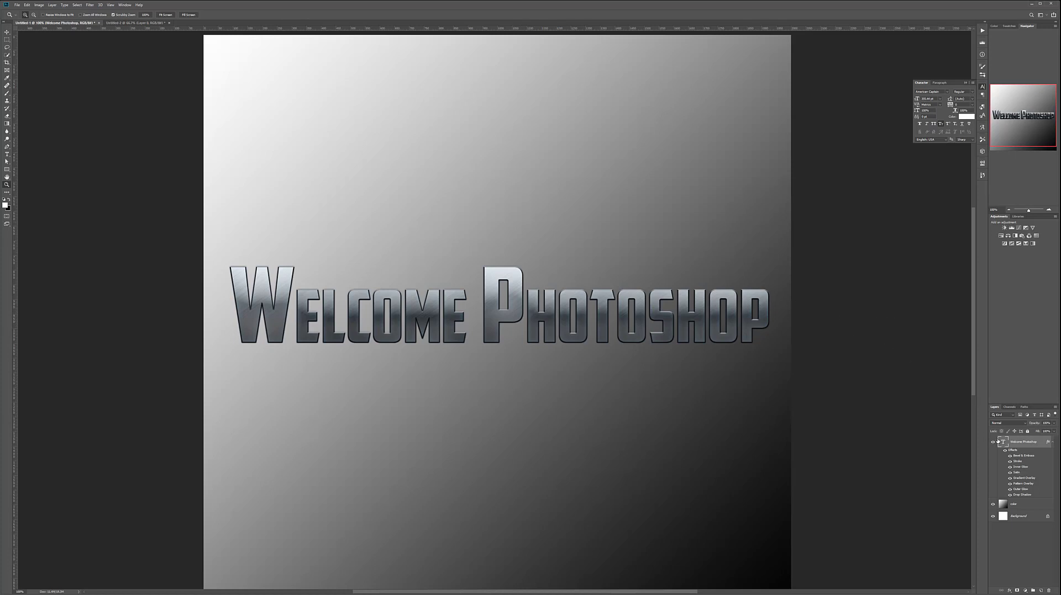
{"action": "key", "text": "ctrl+t"}
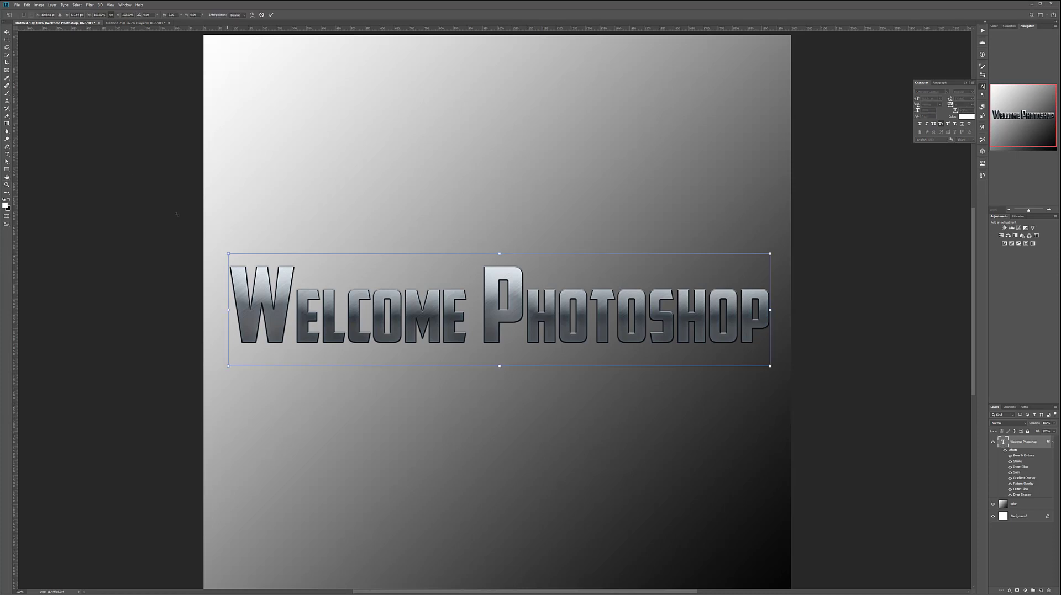
{"action": "left_click_drag", "start_coordinate": [228, 254], "coordinate": [9, 19]}
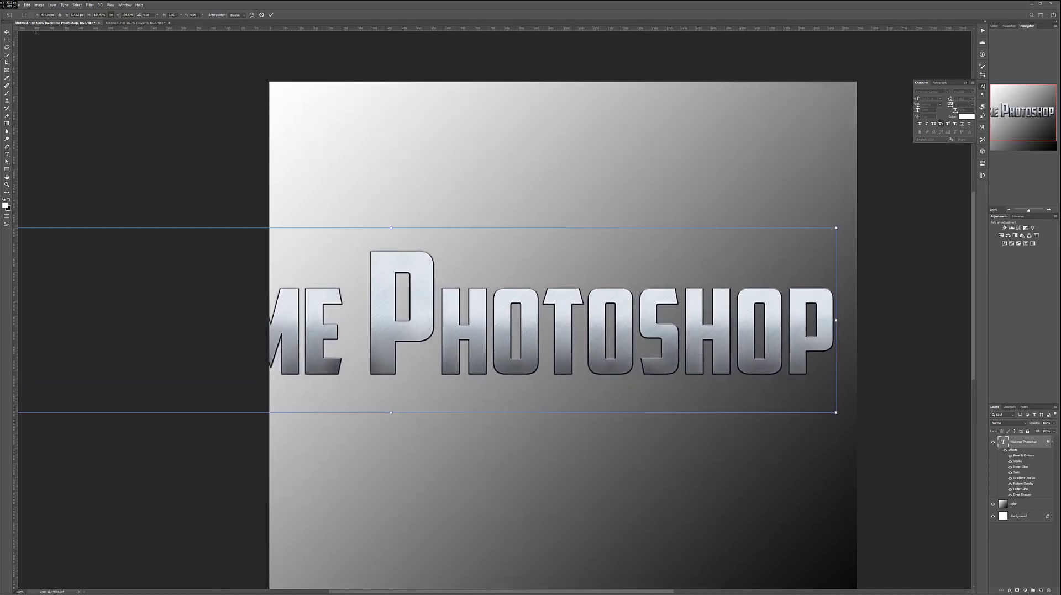
{"action": "left_click_drag", "start_coordinate": [835, 228], "coordinate": [926, 173]}
{"action": "key", "text": "Return"}
{"action": "key", "text": "z"}
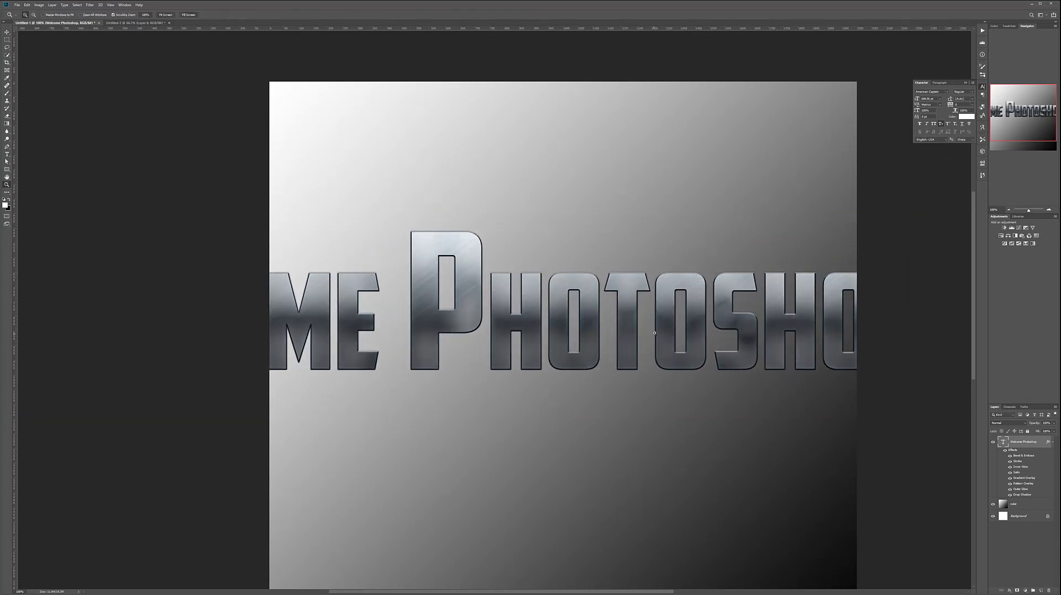
- Scale the text down with Free Transform so the whole title fits inside the canvas
{"action": "key", "text": "ctrl+t"}
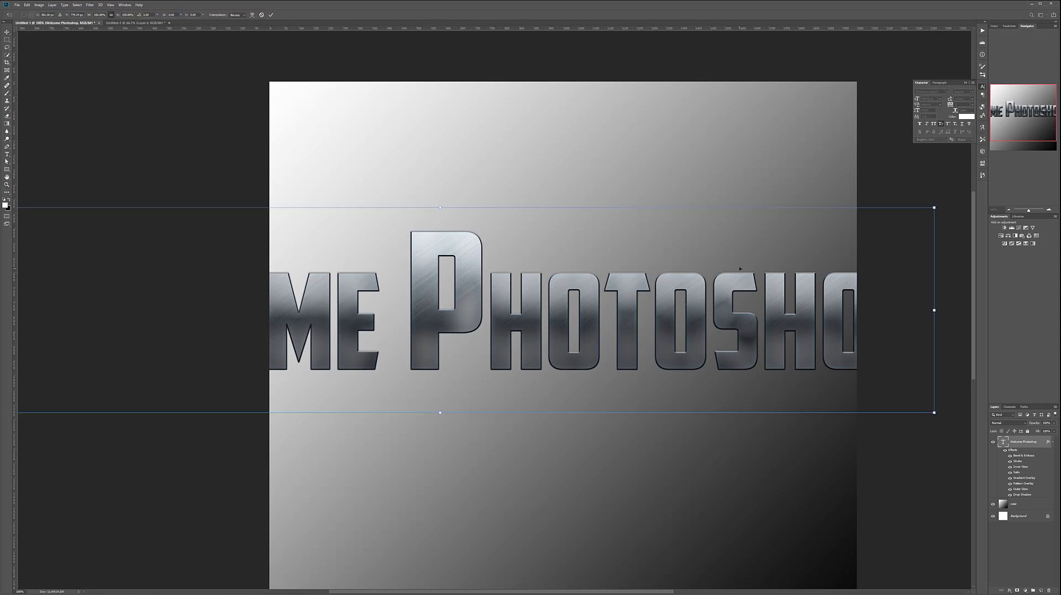
{"action": "left_click_drag", "start_coordinate": [933, 207], "coordinate": [704, 296]}
{"action": "key", "text": "Return"}
{"action": "key", "text": "z"}
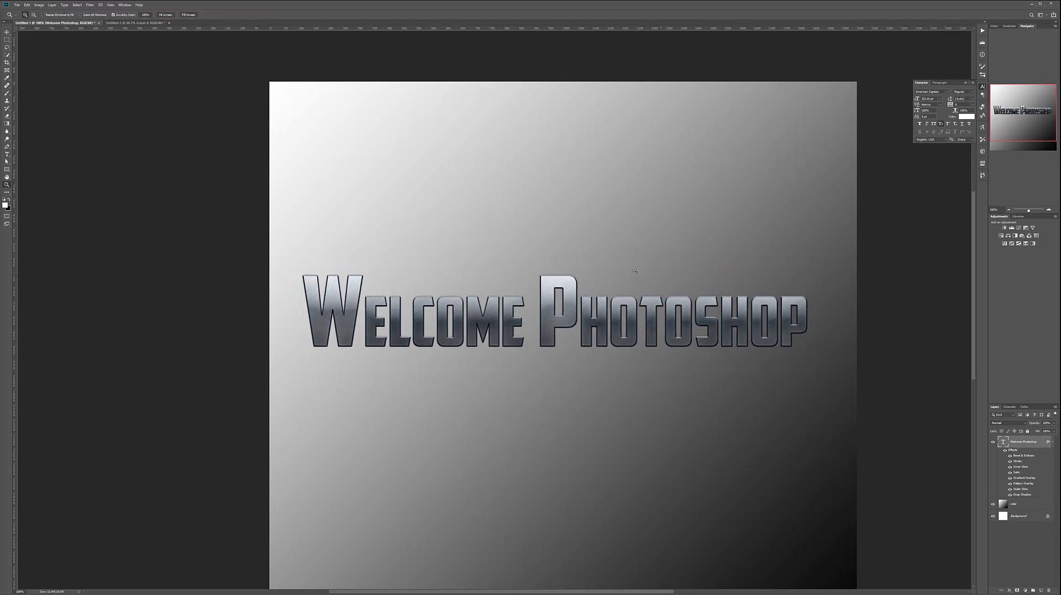
- Warp the Welcome Photoshop text with Warp Text into a gentle upward arch that is larger at its left end
{"action": "double_click", "coordinate": [1003, 442]}
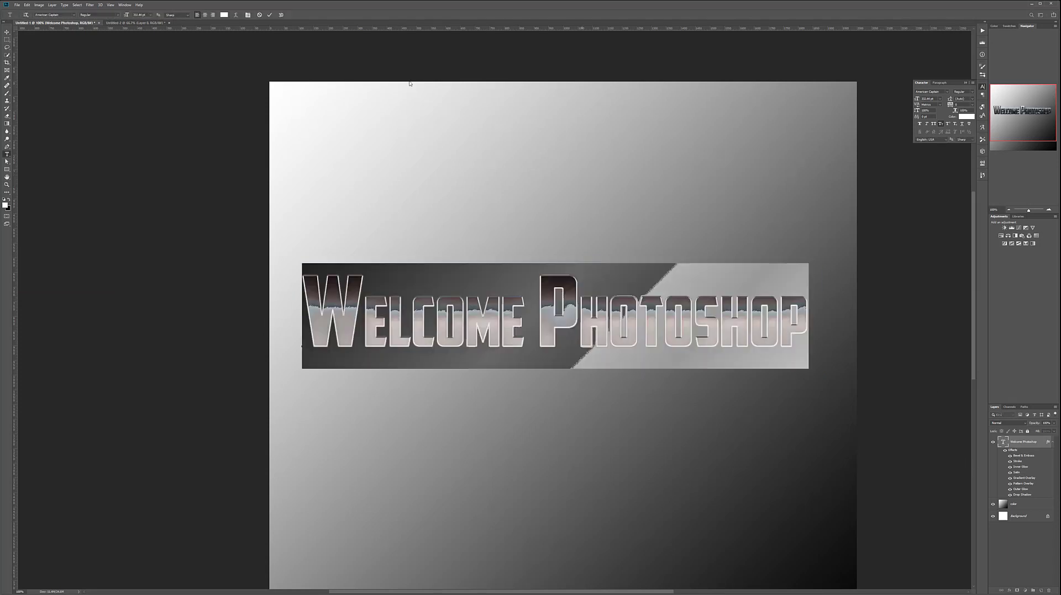
{"action": "left_click", "coordinate": [236, 16]}
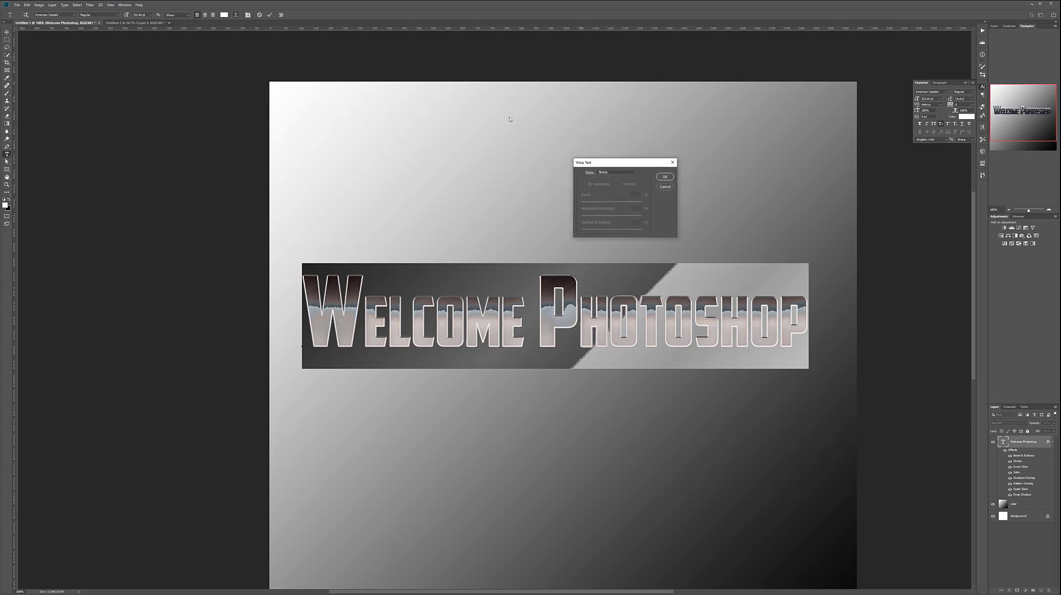
{"action": "left_click", "coordinate": [634, 173]}
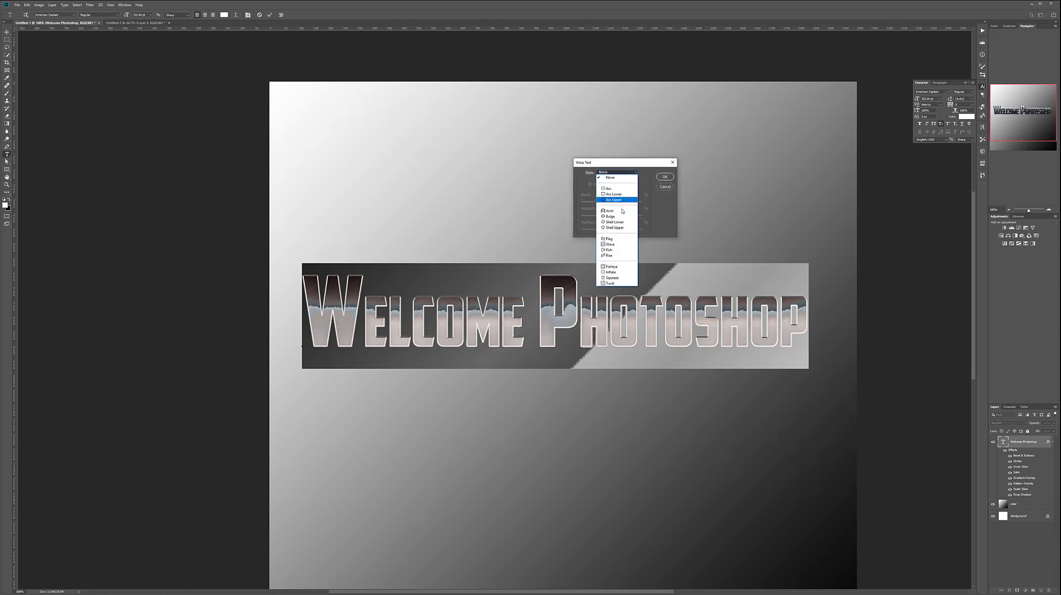
{"action": "left_click", "coordinate": [615, 182]}
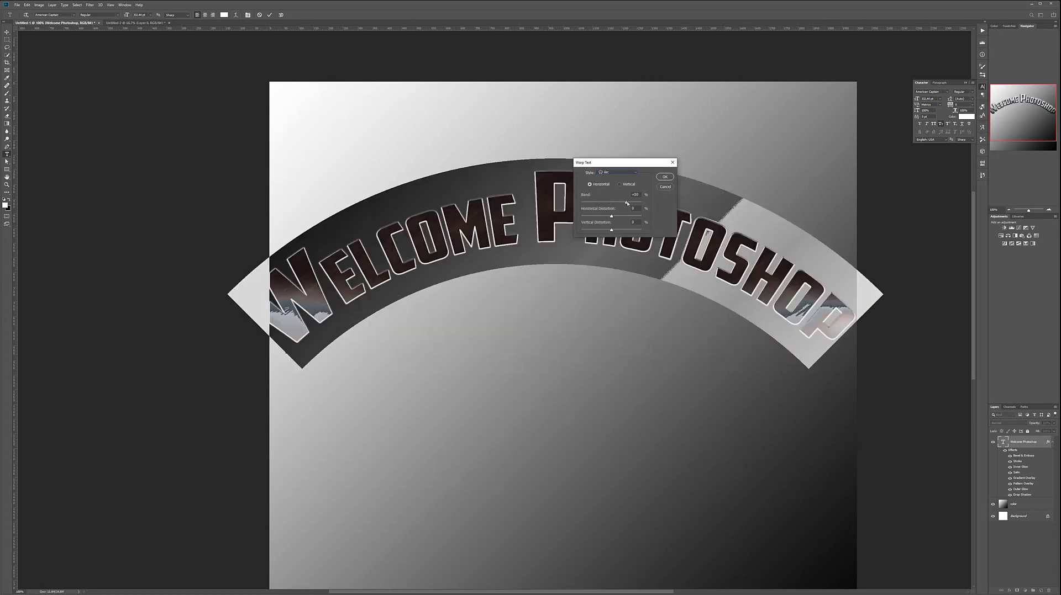
{"action": "mouse_move", "coordinate": [626, 204]}
{"action": "left_mouse_down"}
{"action": "mouse_move", "coordinate": [604, 217]}
{"action": "mouse_move", "coordinate": [615, 232]}
{"action": "mouse_move", "coordinate": [622, 203]}
{"action": "left_mouse_up"}
{"action": "left_click", "coordinate": [665, 176]}
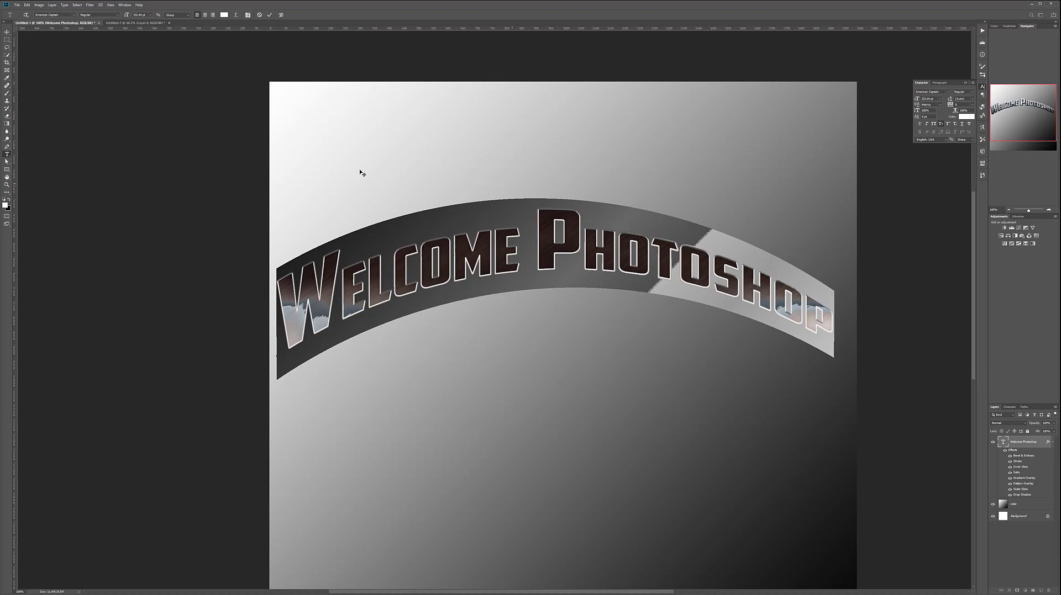
{"action": "left_click", "coordinate": [7, 32]}
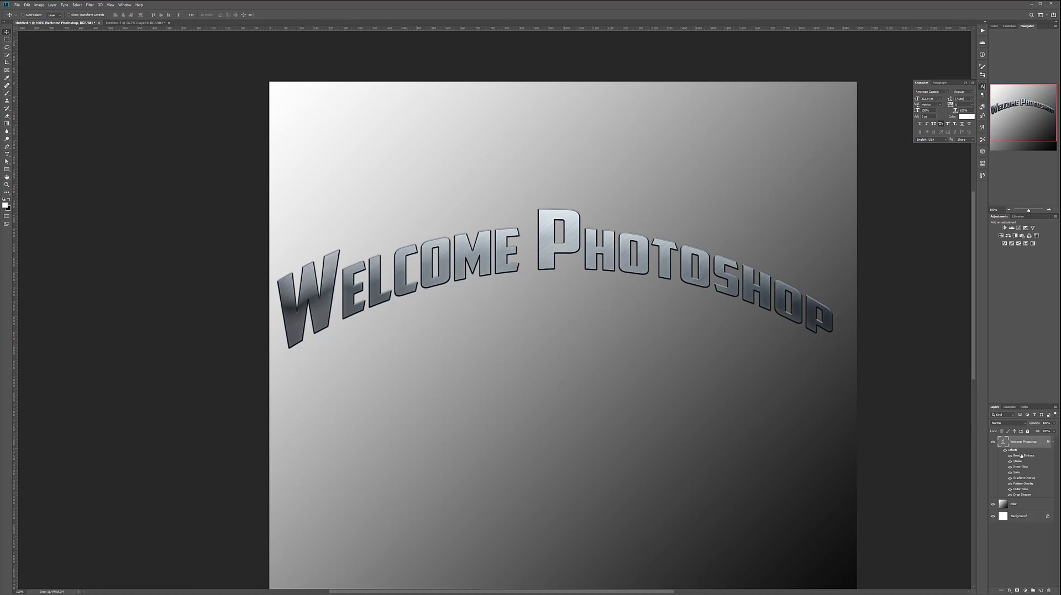
- Review the Gradient Overlay settings in the warped Welcome Photoshop text's layer style
{"action": "double_click", "coordinate": [1049, 445]}
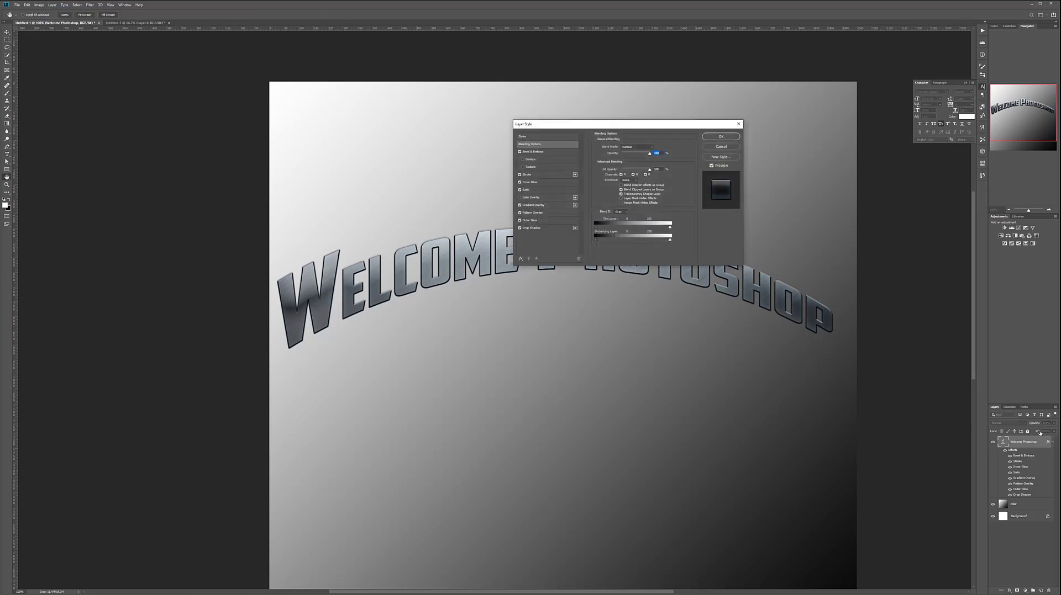
{"action": "left_click_drag", "start_coordinate": [641, 122], "coordinate": [700, 82]}
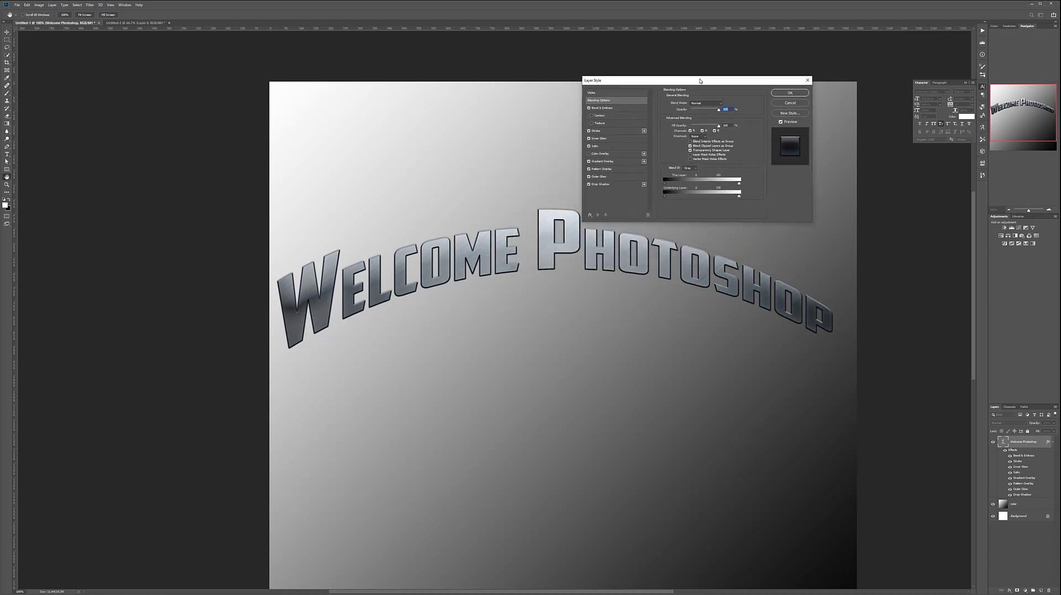
{"action": "left_click", "coordinate": [788, 104]}
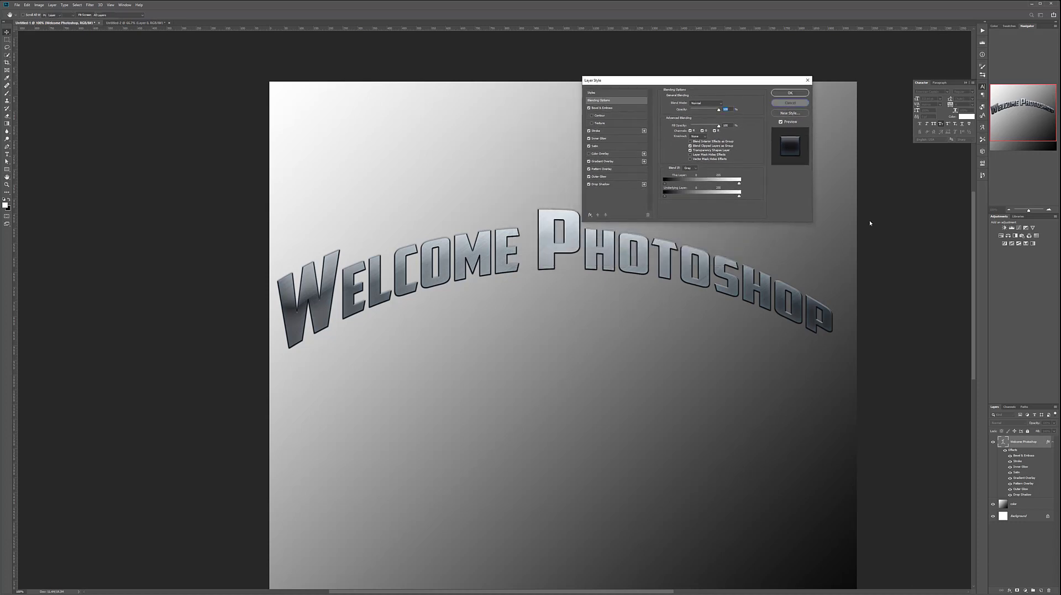
{"action": "double_click", "coordinate": [1049, 444]}
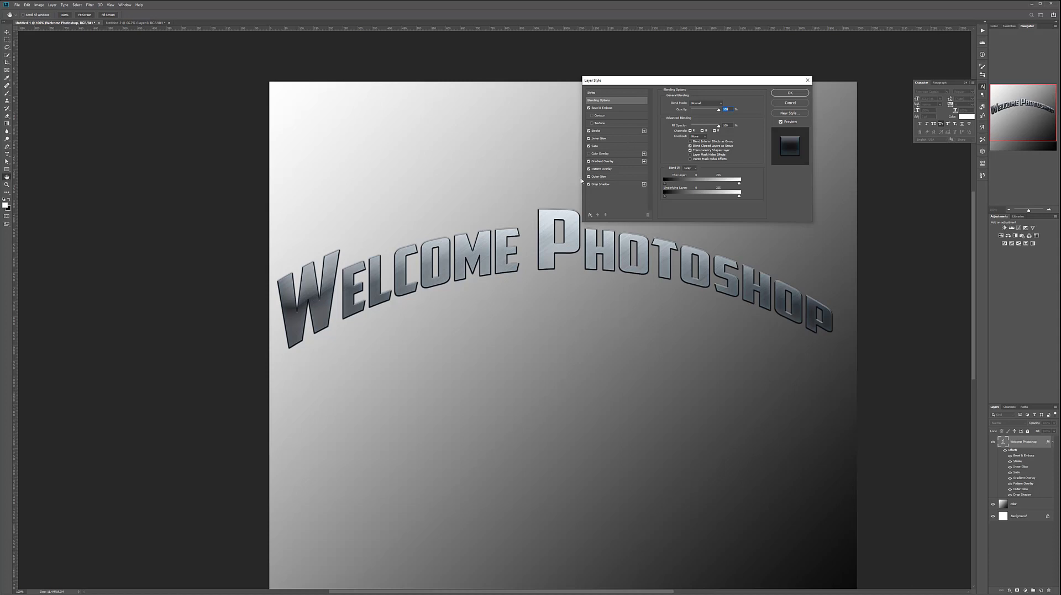
{"action": "left_click", "coordinate": [608, 162]}
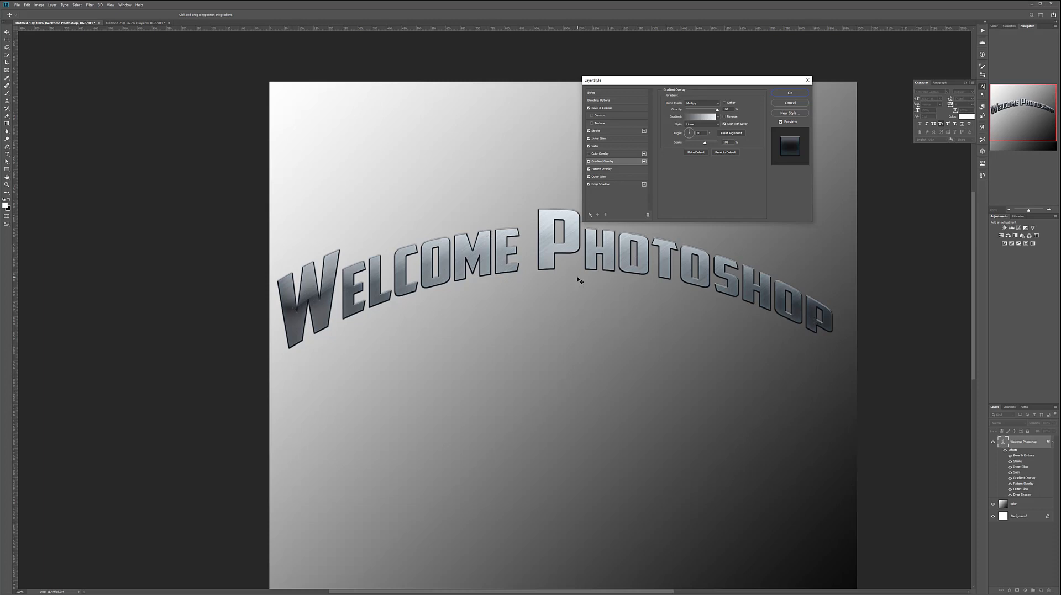
{"action": "left_click", "coordinate": [789, 93]}
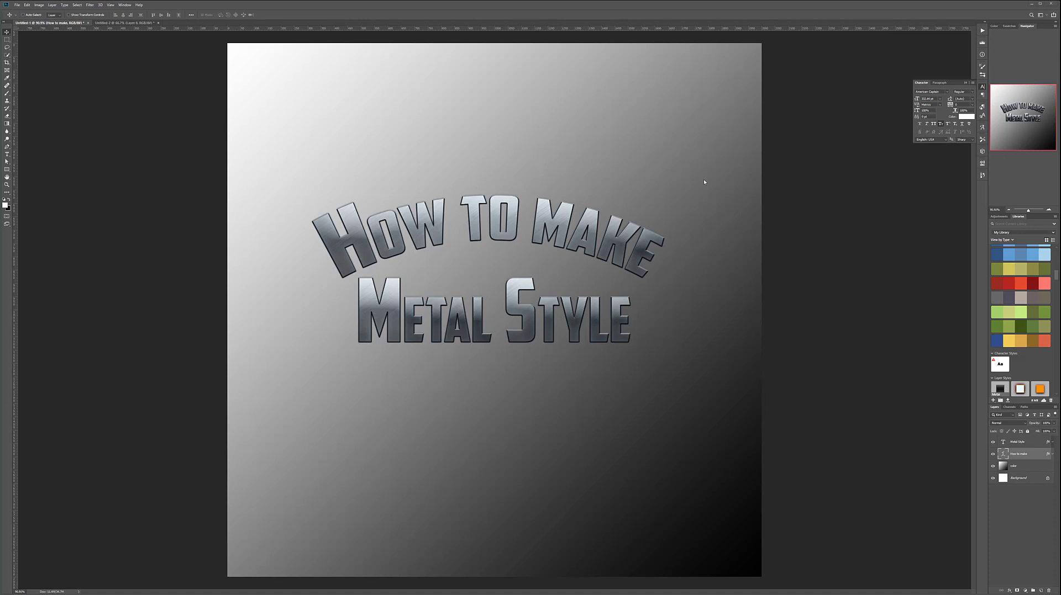
- Inspect the New Style saving options for the Metal Style text's effects and browse the saved style presets
{"action": "double_click", "coordinate": [1048, 442]}
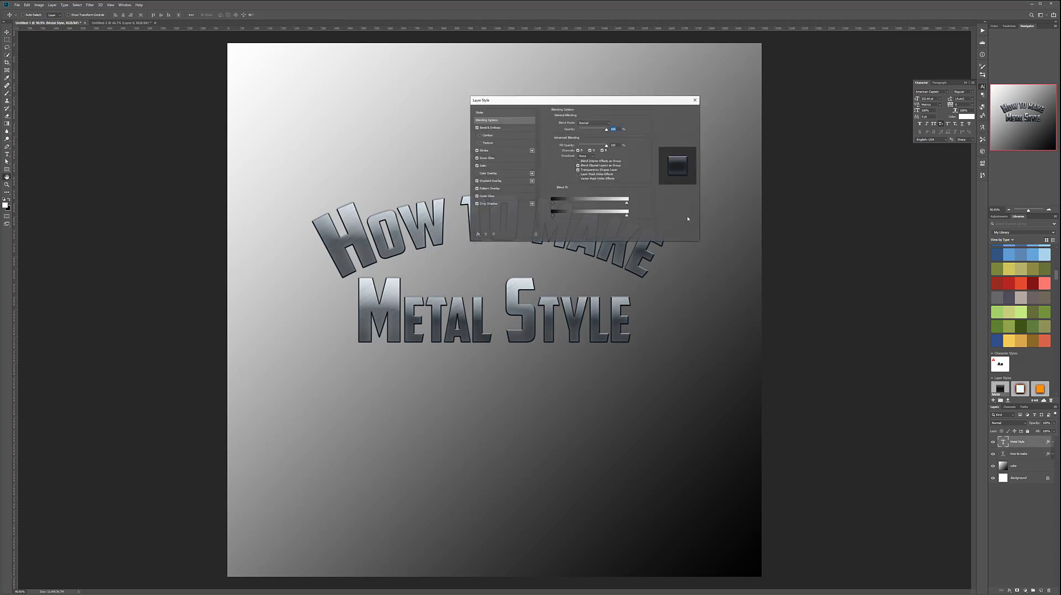
{"action": "left_click", "coordinate": [488, 113]}
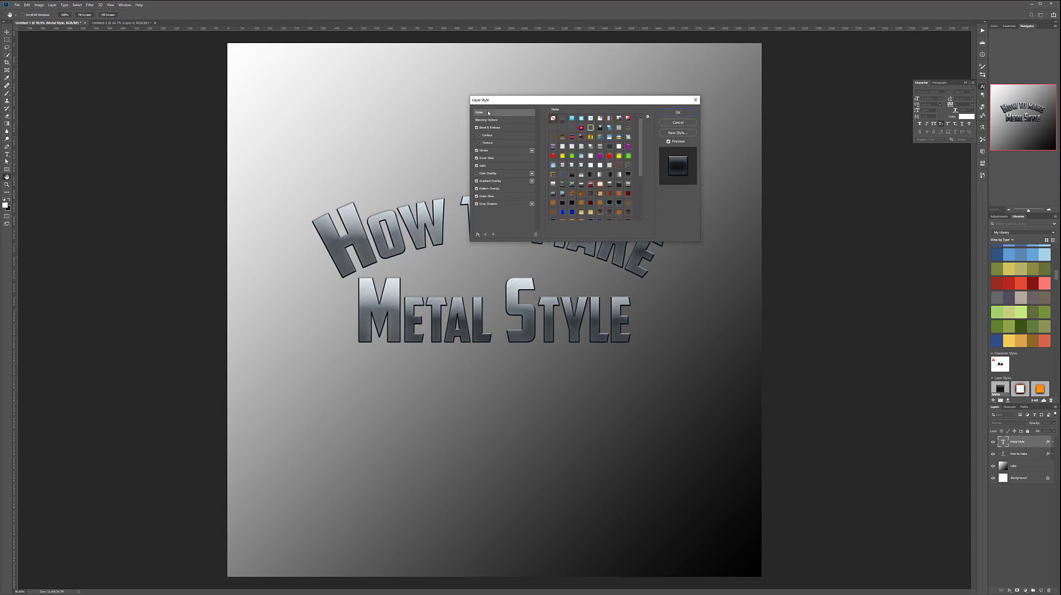
{"action": "left_click", "coordinate": [677, 133]}
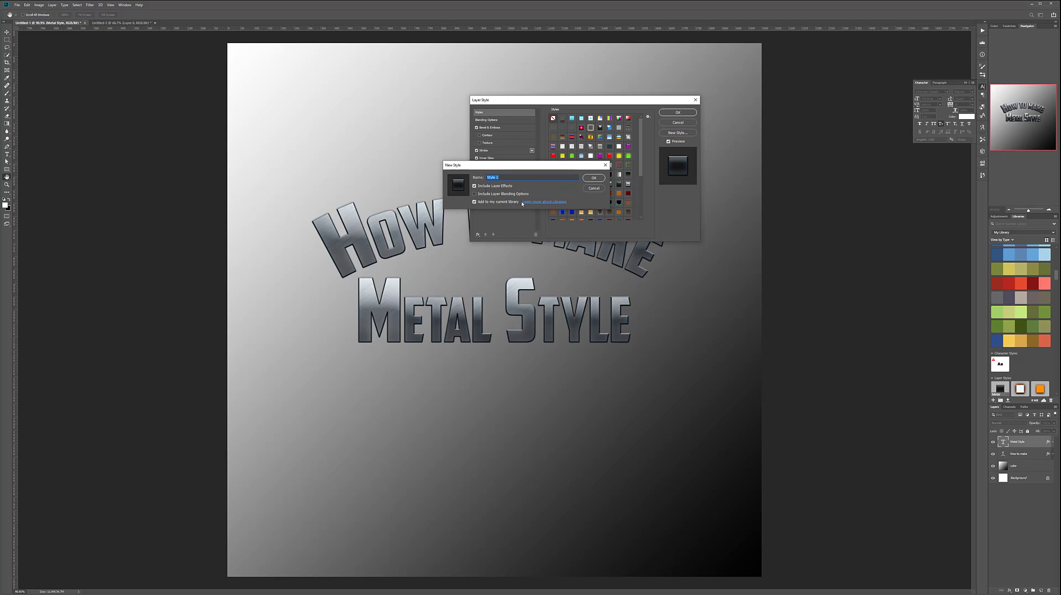
{"action": "left_click", "coordinate": [593, 188]}
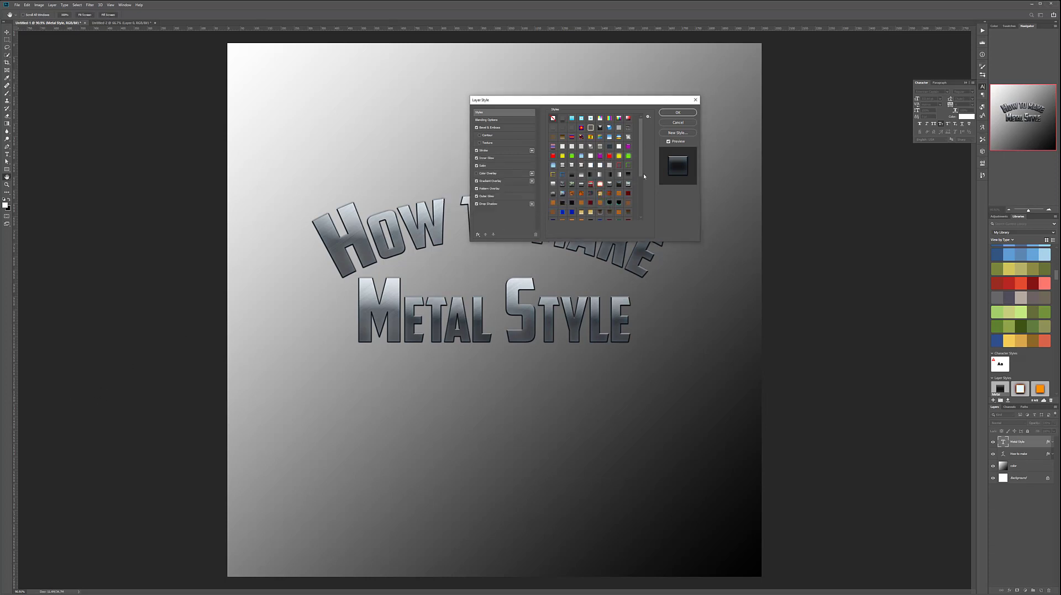
{"action": "scroll", "coordinate": [643, 165], "scroll_direction": "down", "scroll_amount": 5}
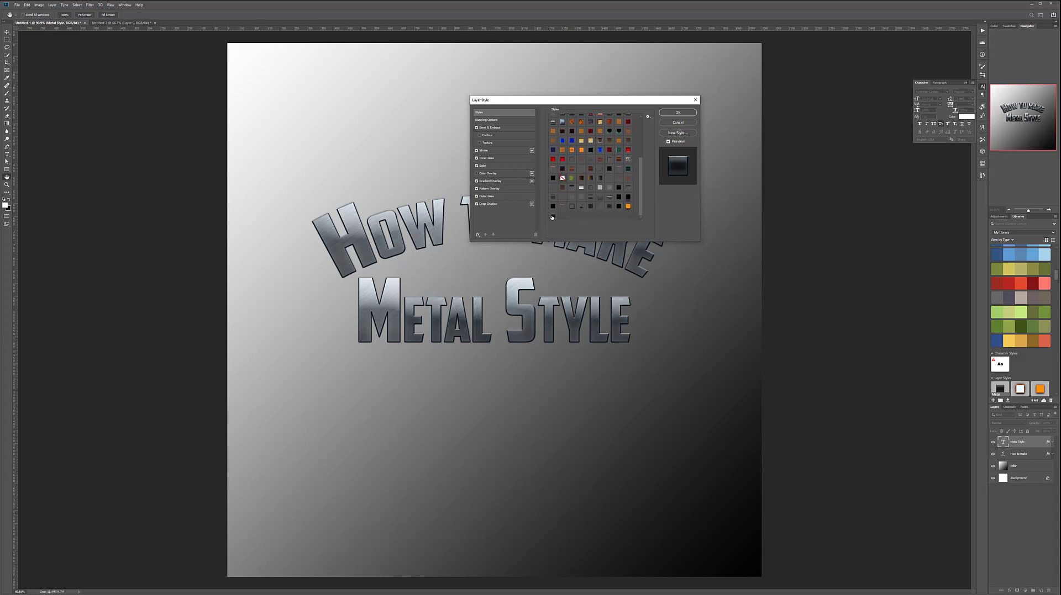
{"action": "left_click", "coordinate": [685, 123]}
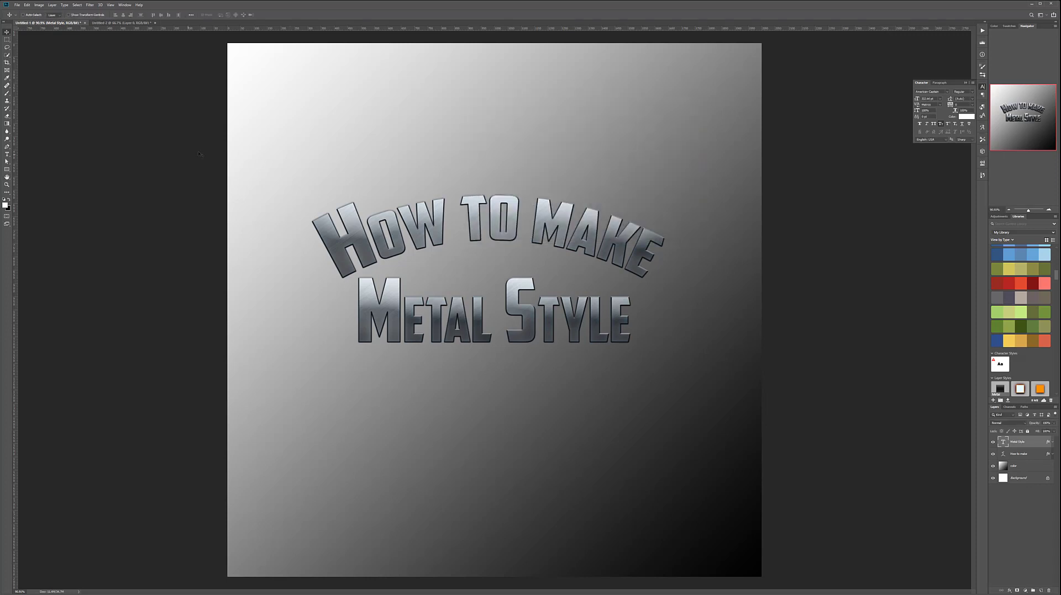
- Add a text layer reading New Text above the curved title and move it slightly down toward the centre
{"action": "left_click", "coordinate": [7, 154]}
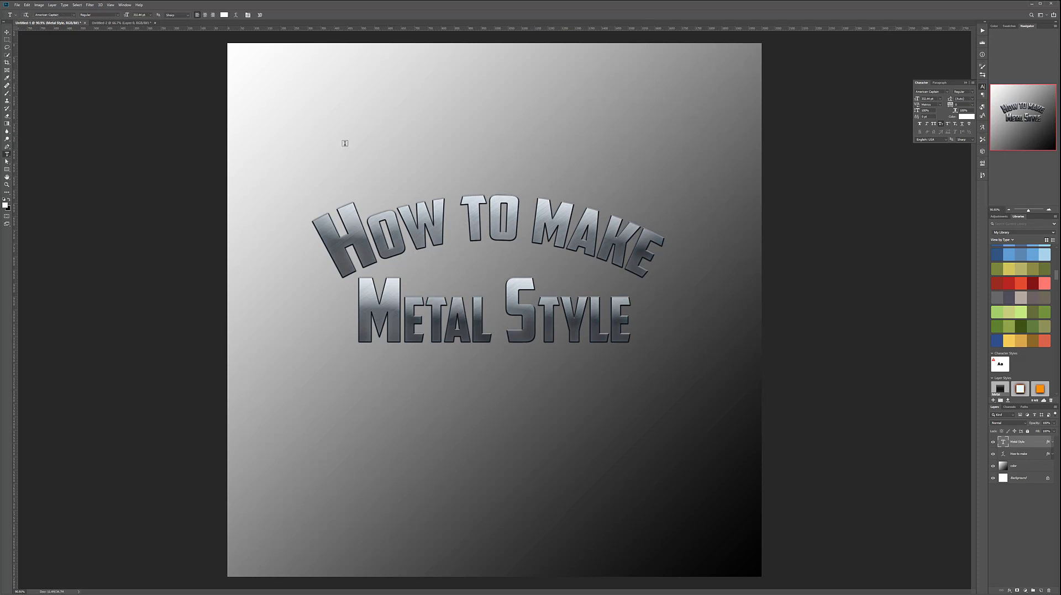
{"action": "left_click", "coordinate": [391, 137]}
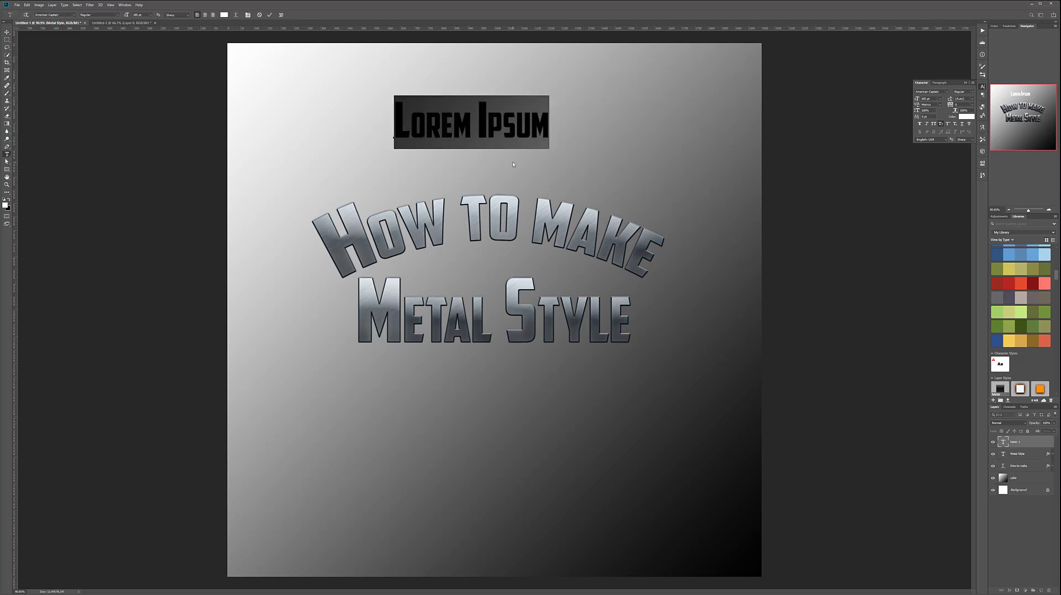
{"action": "type", "text": "N"}
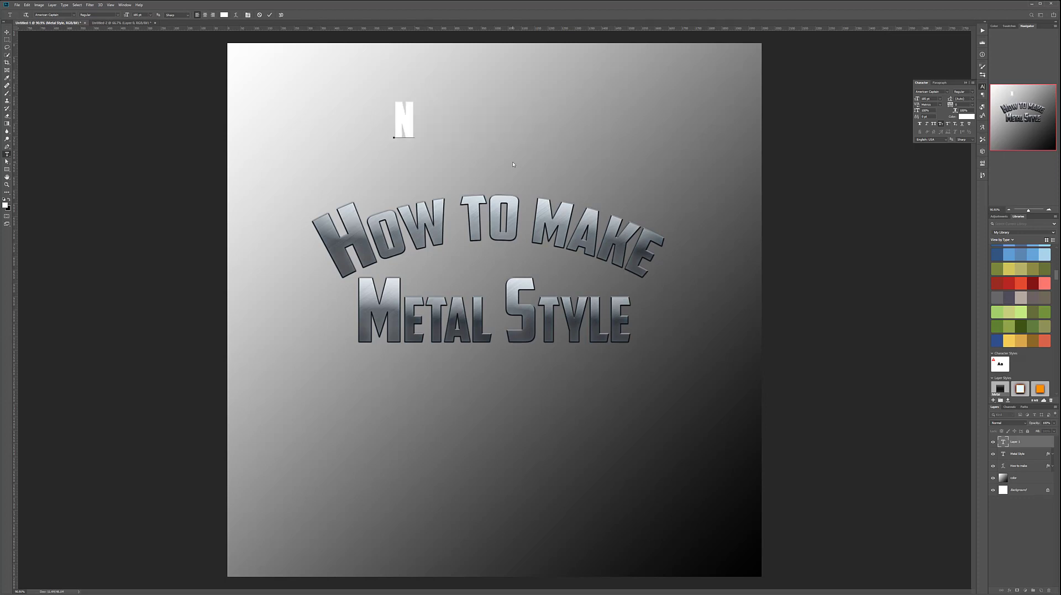
{"action": "type", "text": "ew Text"}
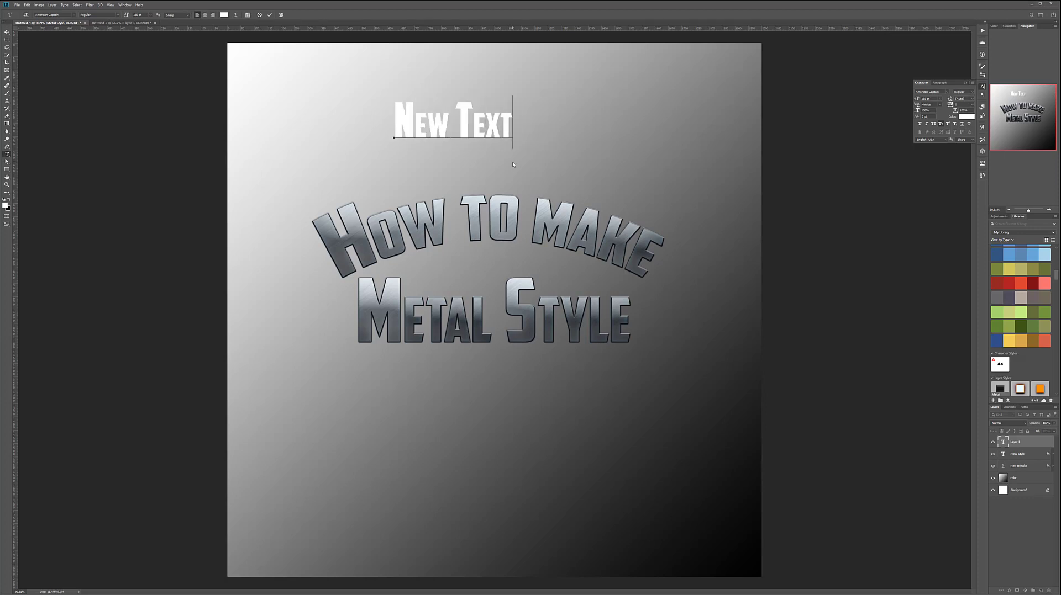
{"action": "left_click", "coordinate": [7, 31]}
{"action": "left_click_drag", "start_coordinate": [464, 114], "coordinate": [483, 135]}
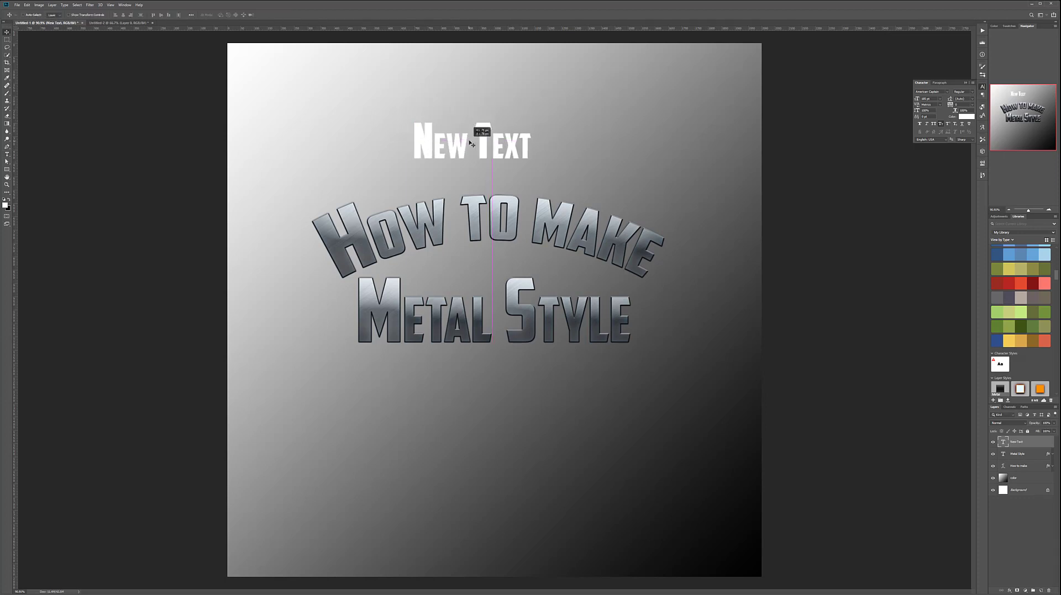
- Apply the saved dark metal style preset to New Text and place the text just above the curved title
{"action": "double_click", "coordinate": [1049, 443]}
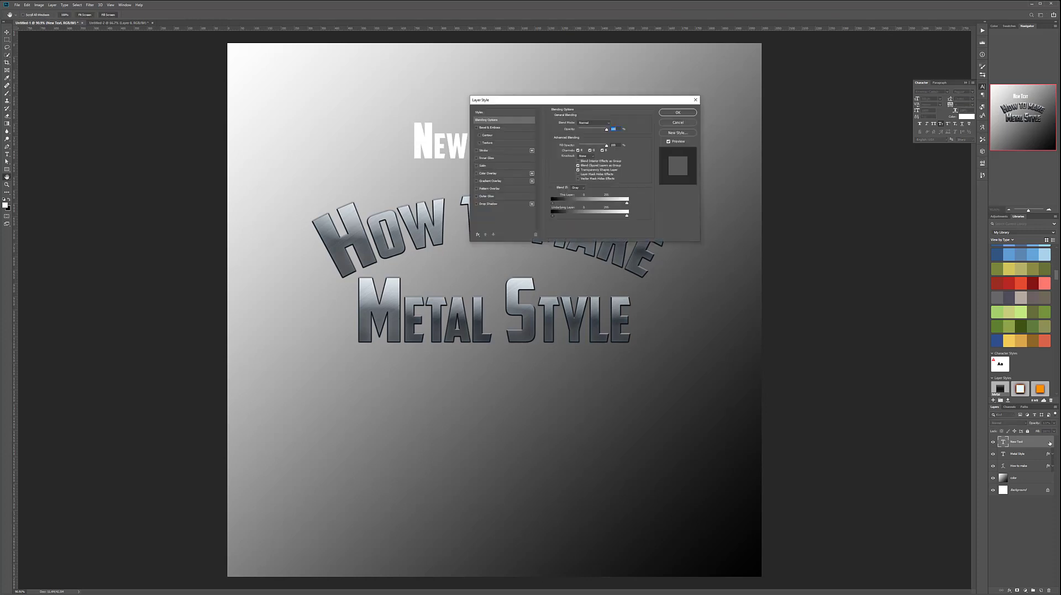
{"action": "left_click", "coordinate": [502, 112]}
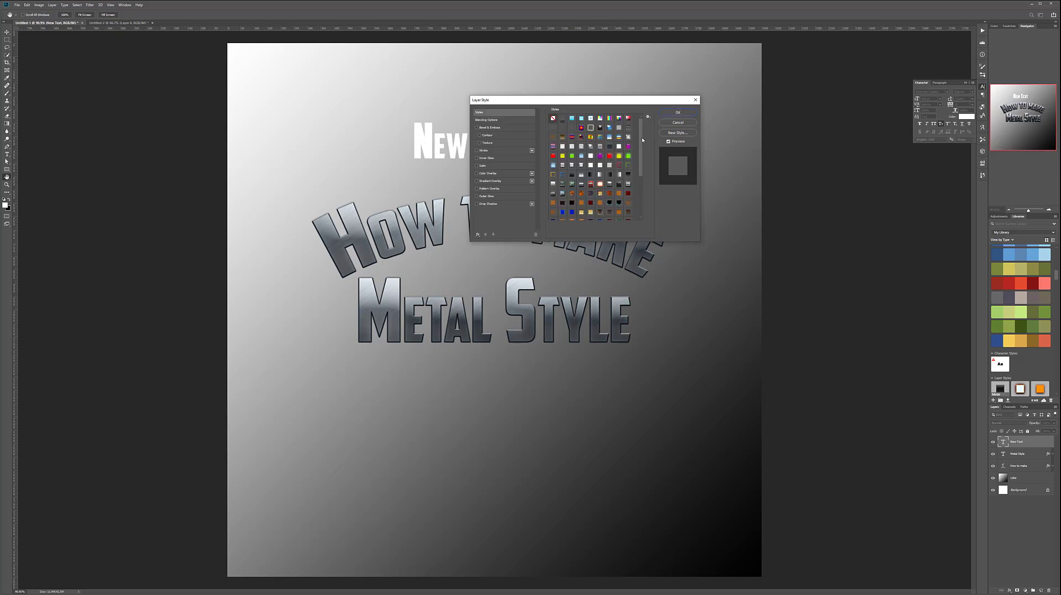
{"action": "scroll", "coordinate": [648, 210], "scroll_direction": "down", "scroll_amount": 5}
{"action": "left_click_drag", "start_coordinate": [635, 100], "coordinate": [592, 171]}
{"action": "left_click", "coordinate": [511, 286]}
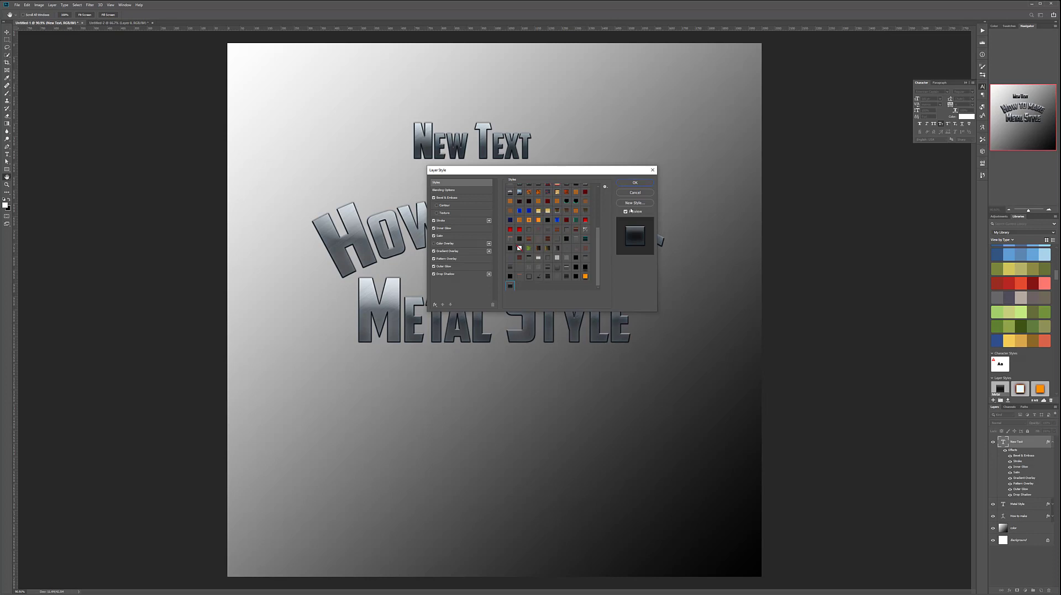
{"action": "left_click", "coordinate": [639, 185]}
{"action": "key", "text": "v"}
{"action": "left_click_drag", "start_coordinate": [505, 126], "coordinate": [513, 176]}
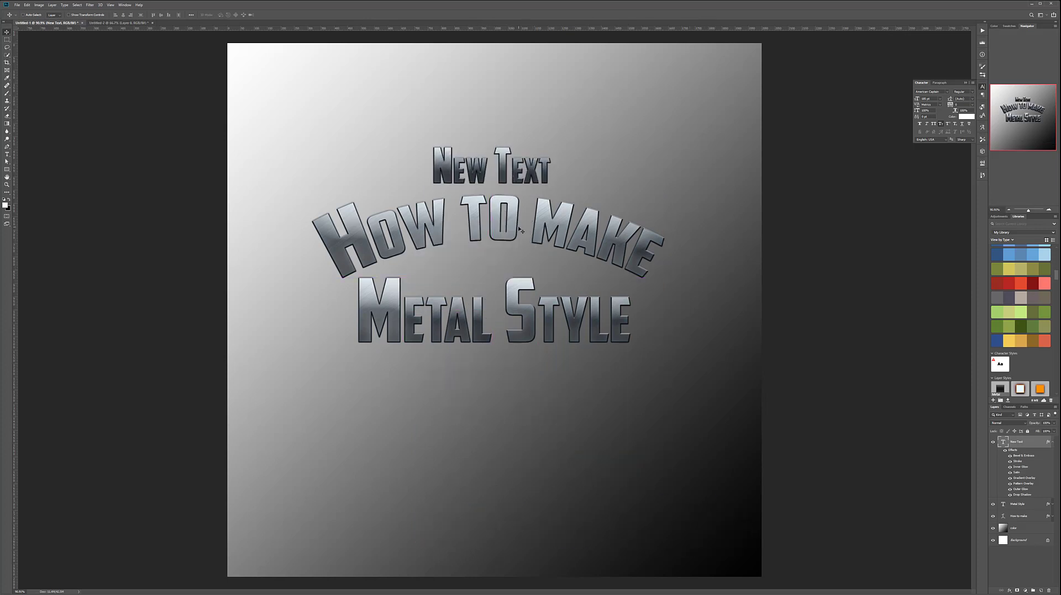